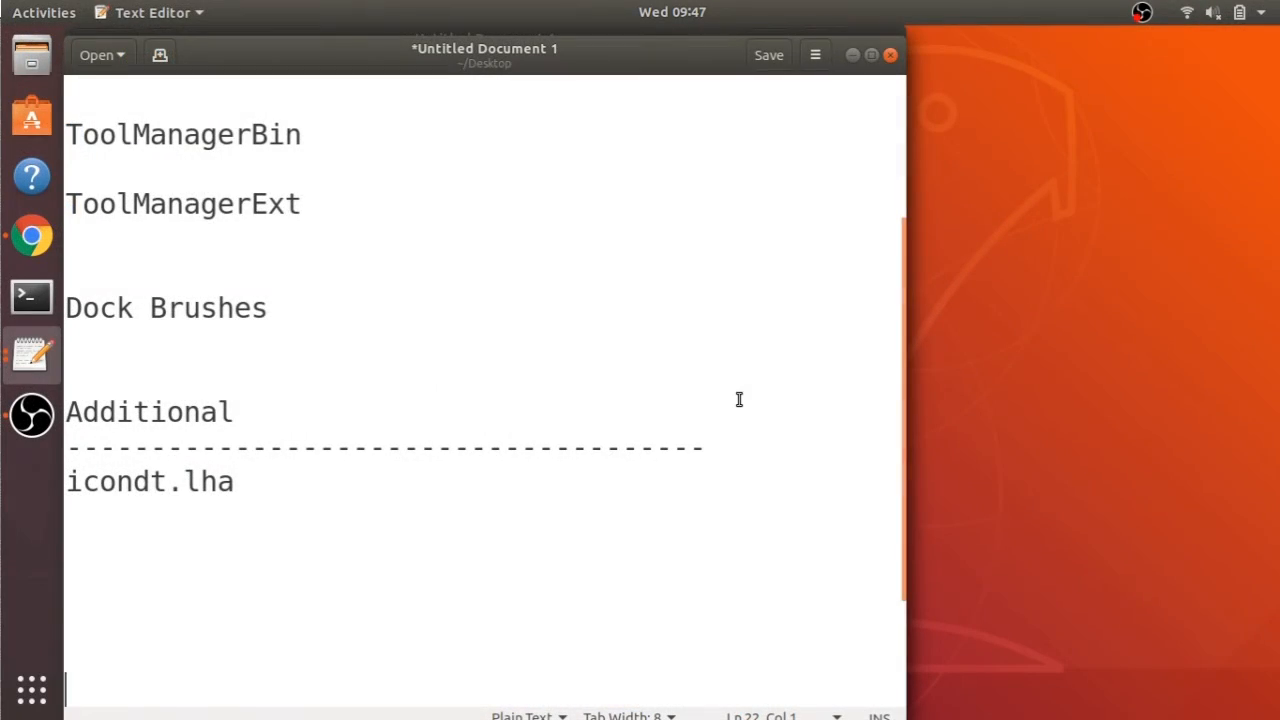
- Copy the file name icondt.lha listed under Additional in the notes
{"action": "left_click", "coordinate": [252, 484]}
{"action": "left_click_drag", "start_coordinate": [252, 484], "coordinate": [70, 483]}
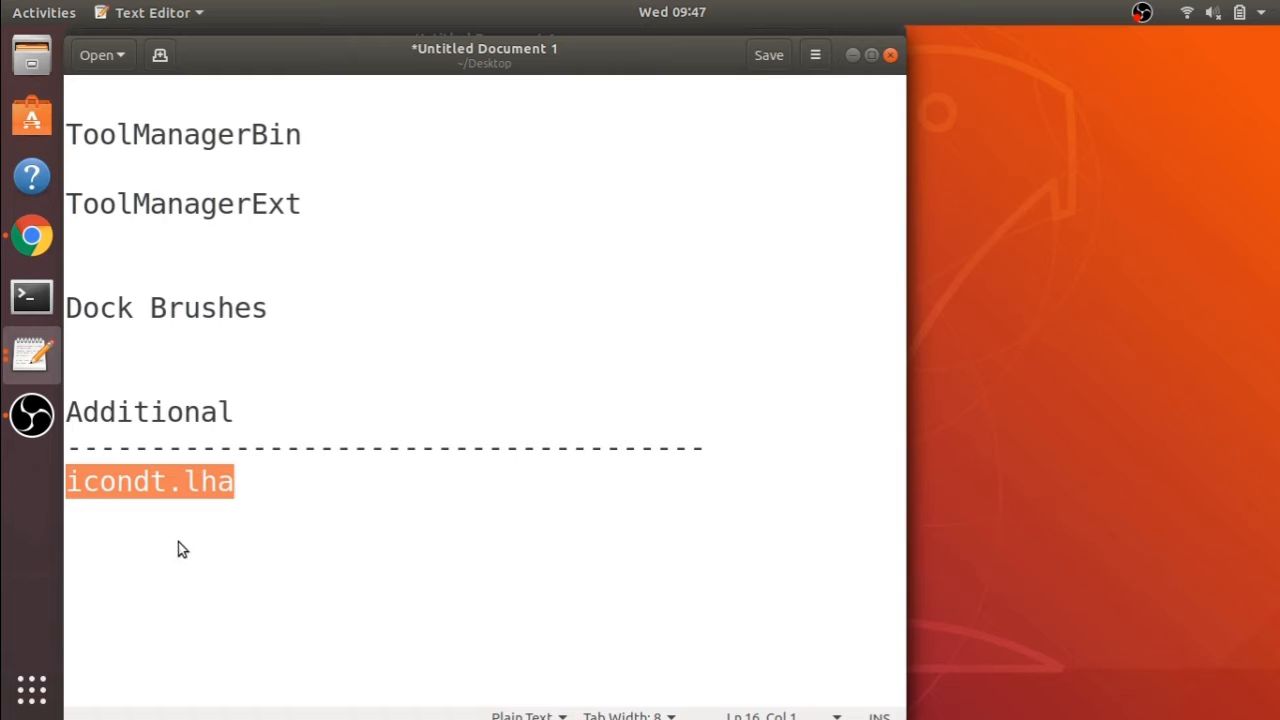
{"action": "left_click_drag", "start_coordinate": [246, 483], "coordinate": [117, 478]}
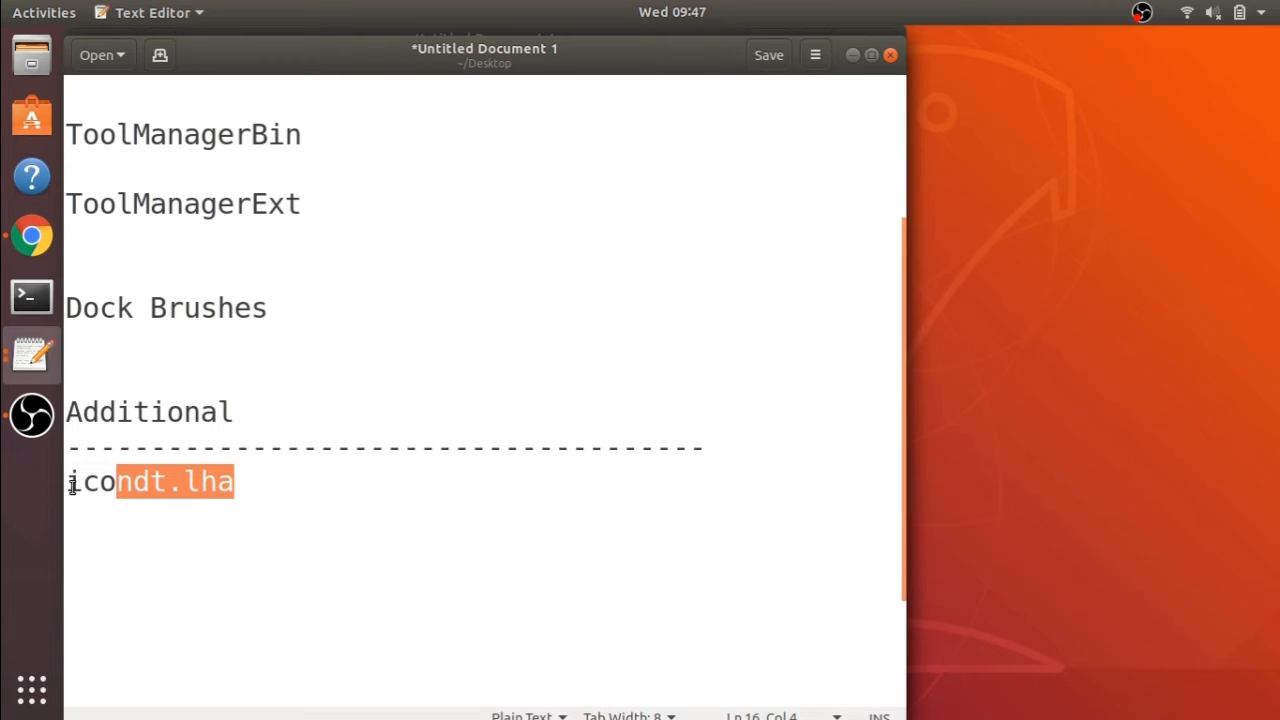
{"action": "left_click", "coordinate": [70, 484]}
{"action": "left_click_drag", "start_coordinate": [70, 484], "coordinate": [239, 487]}
{"action": "key", "text": "ctrl+c"}
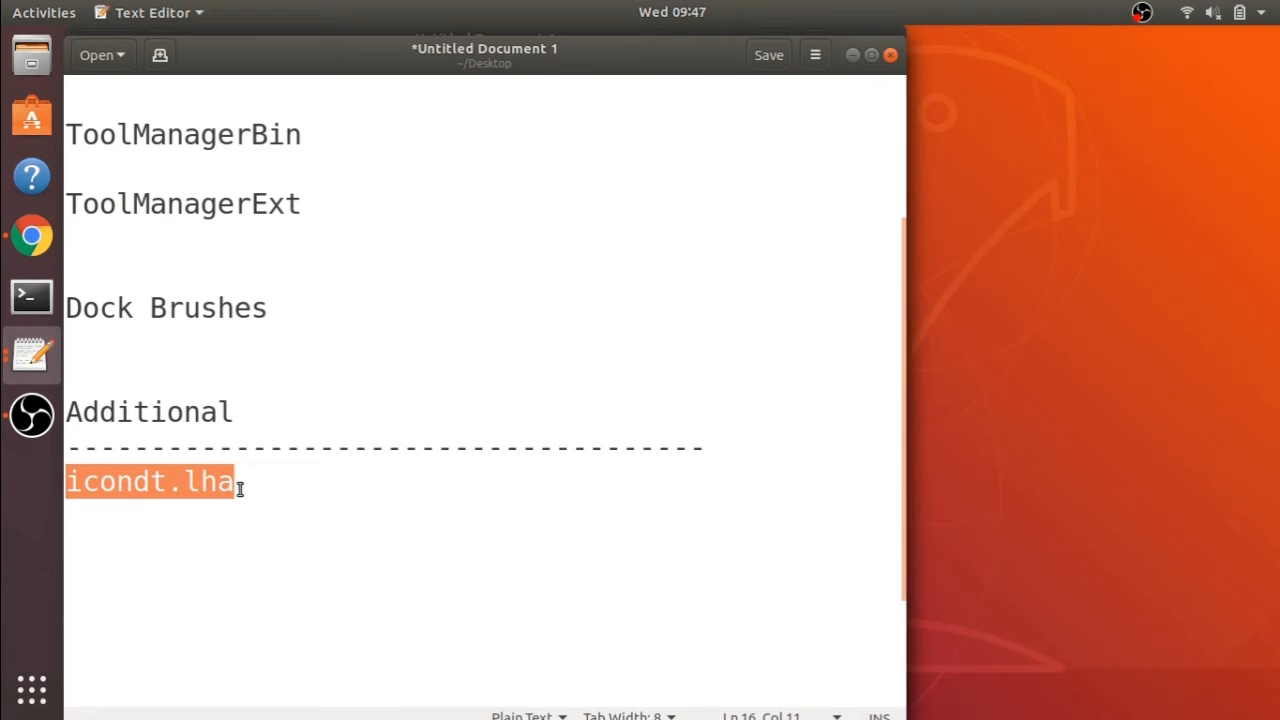
- Open a new Google Chrome window and search the web for the copied file name icondt.lha
{"action": "right_click", "coordinate": [19, 254]}
{"action": "left_click", "coordinate": [189, 163]}
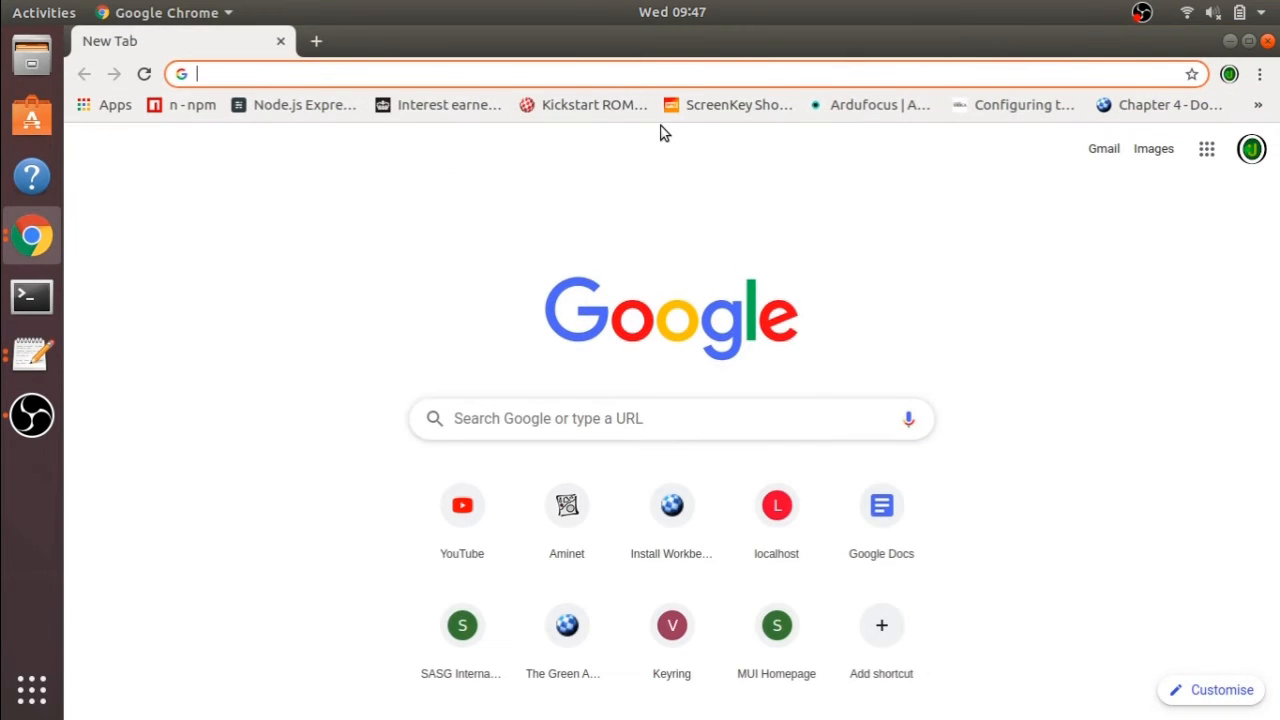
{"action": "key", "text": "ctrl+v"}
{"action": "key", "text": "Return"}
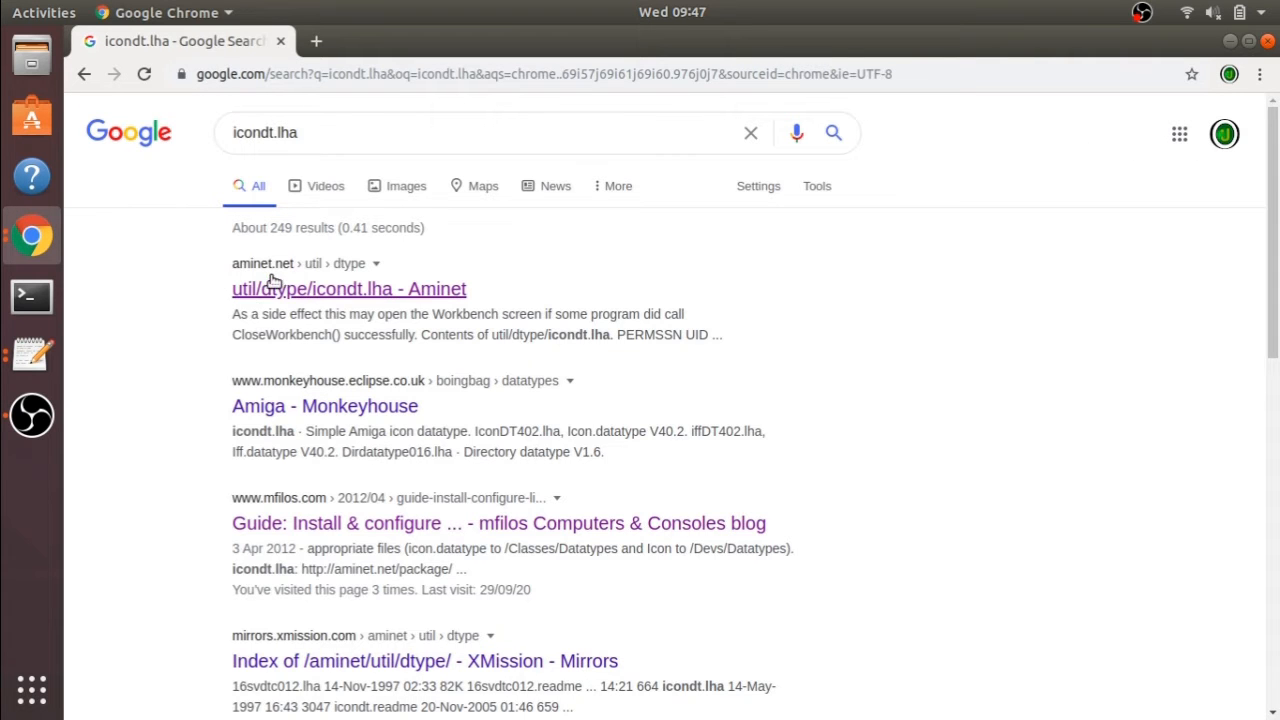
- Open the util/dtype/icondt.lha page on Aminet, review the archive's contents and download icondt.lha
{"action": "left_click", "coordinate": [311, 290]}
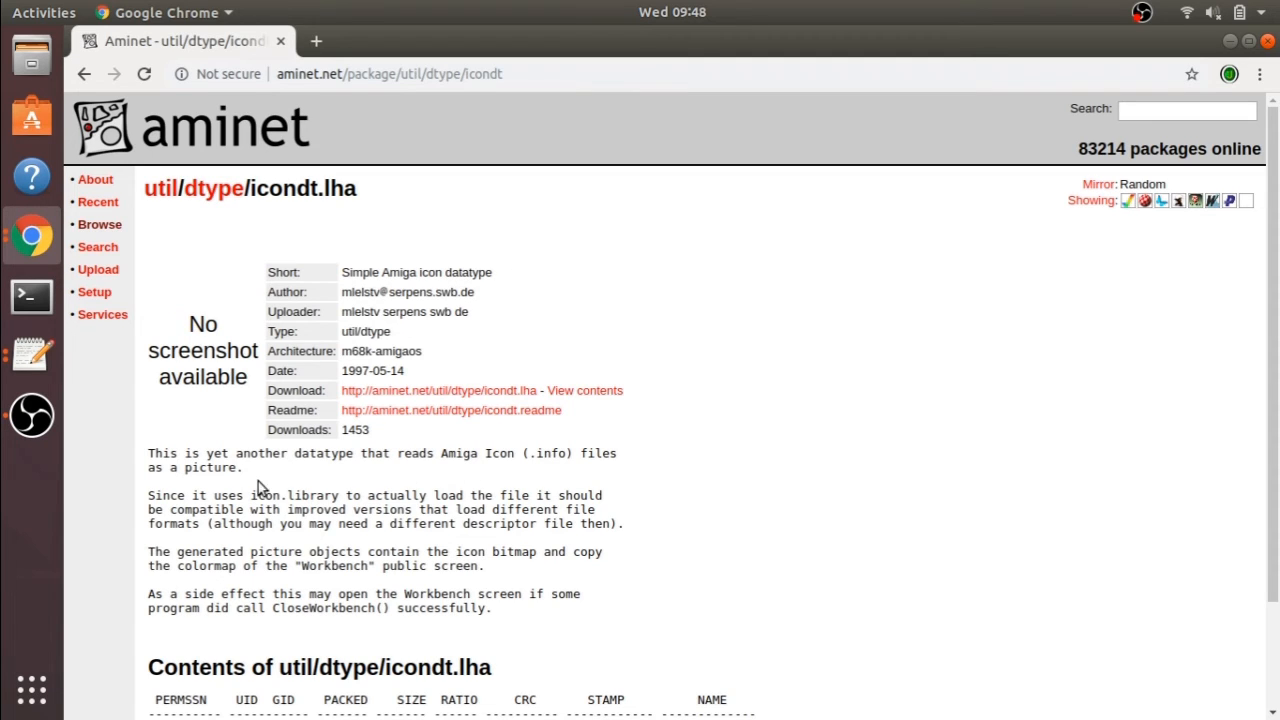
{"action": "scroll", "coordinate": [329, 565], "scroll_direction": "down", "scroll_amount": 2}
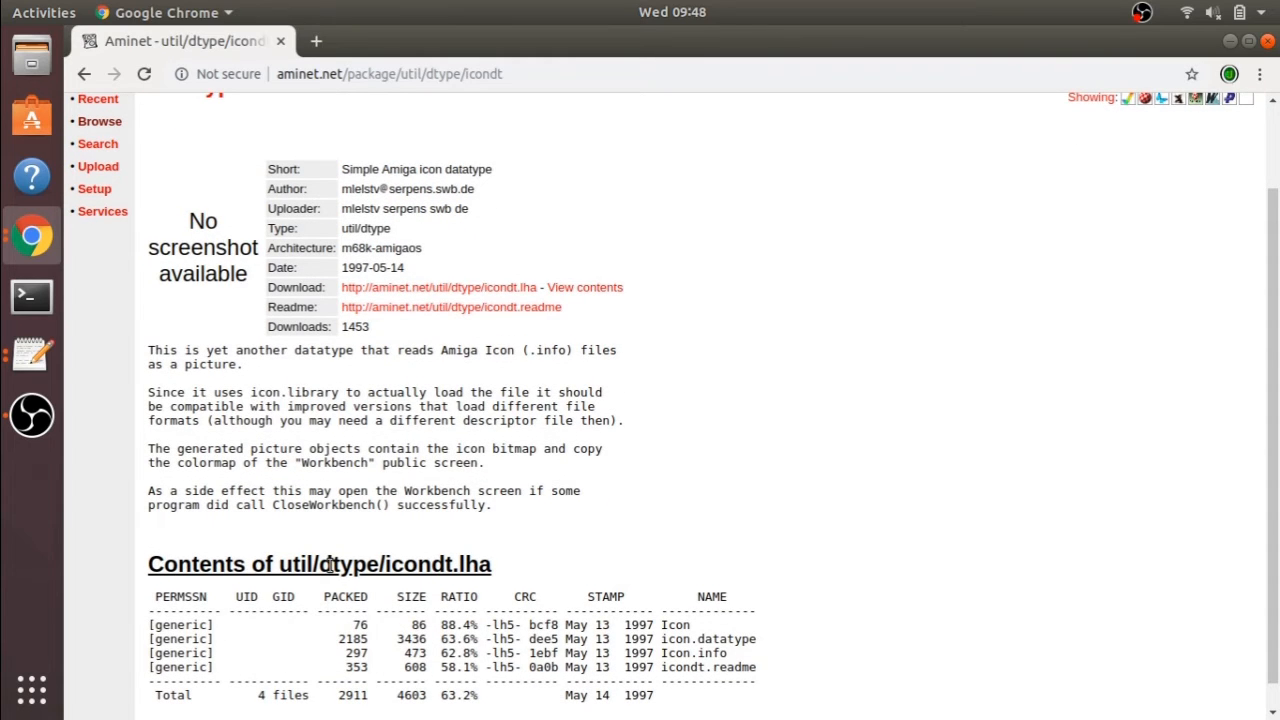
{"action": "scroll", "coordinate": [329, 565], "scroll_direction": "down", "scroll_amount": 1}
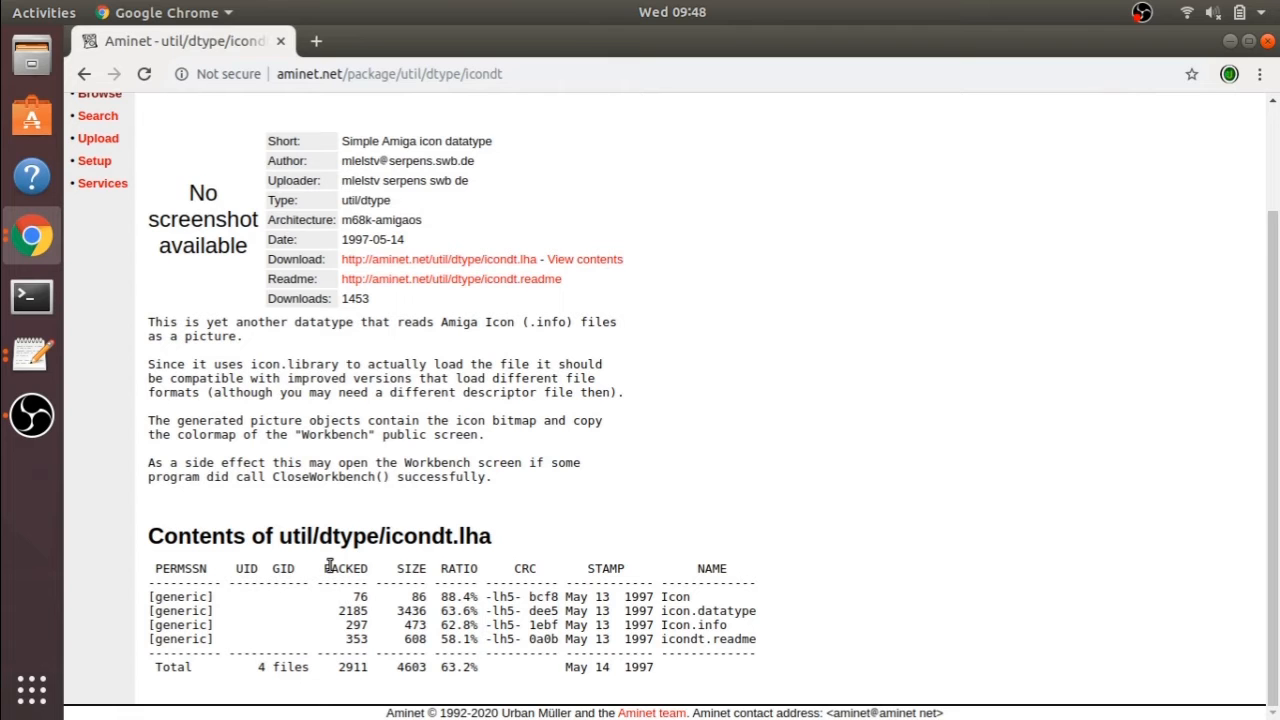
{"action": "scroll", "coordinate": [329, 565], "scroll_direction": "up", "scroll_amount": 3}
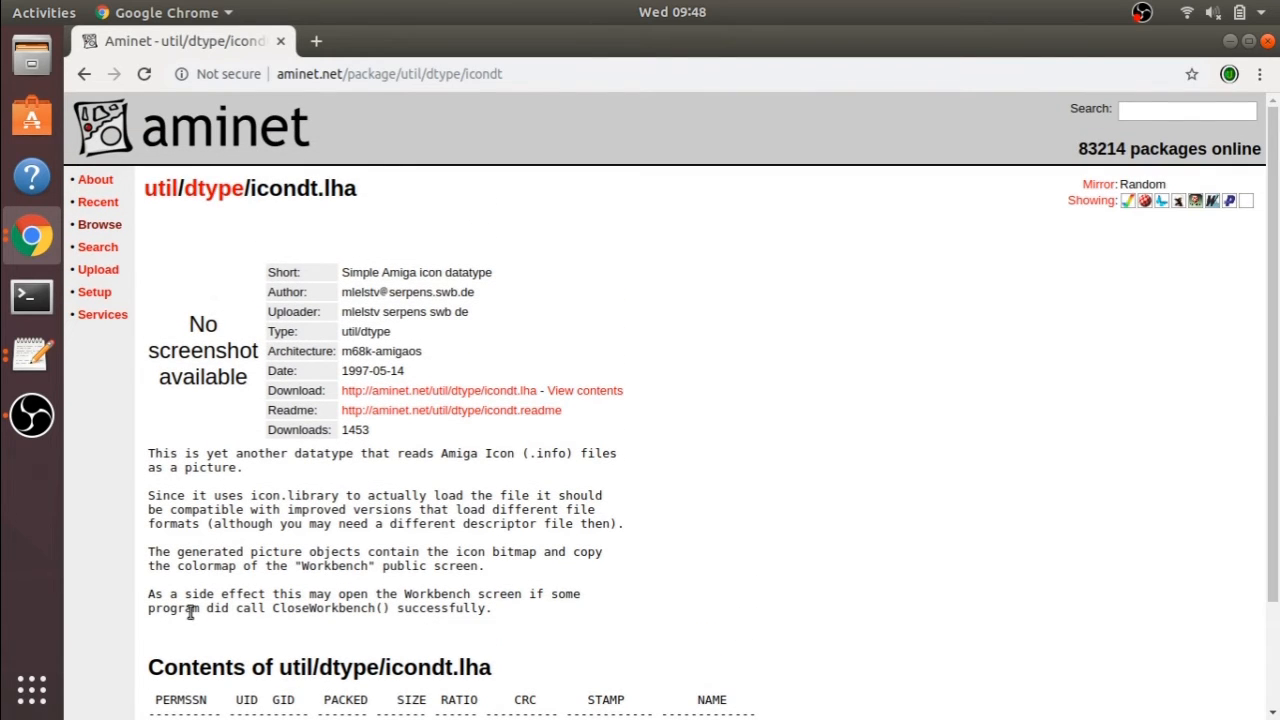
{"action": "left_click", "coordinate": [424, 394]}
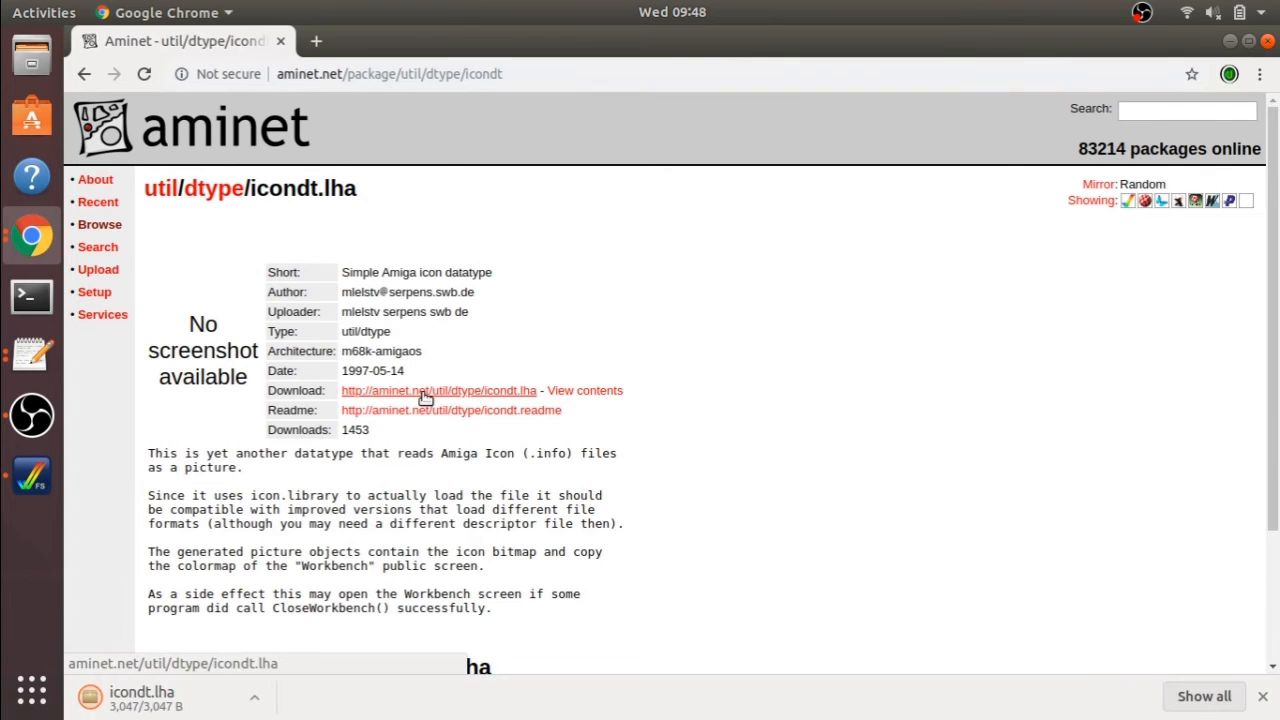
- Show the downloaded icondt.lha in its folder and copy the file
{"action": "right_click", "coordinate": [167, 706]}
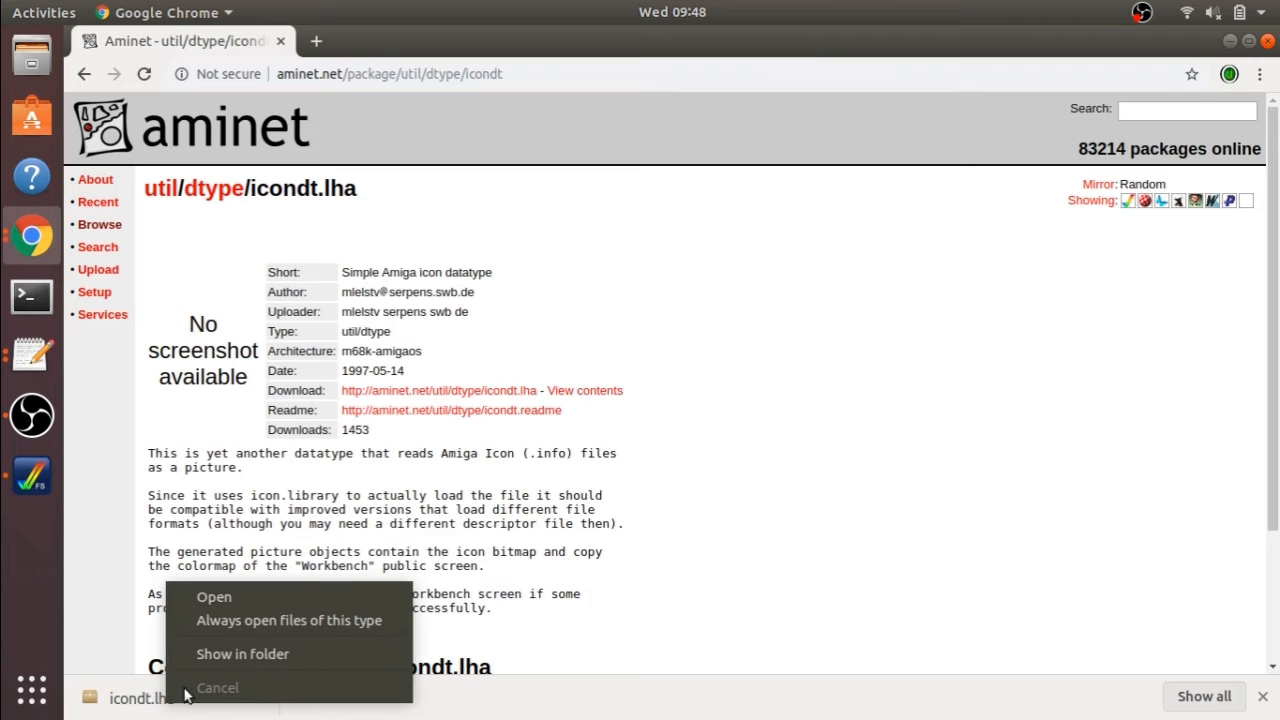
{"action": "left_click", "coordinate": [248, 650]}
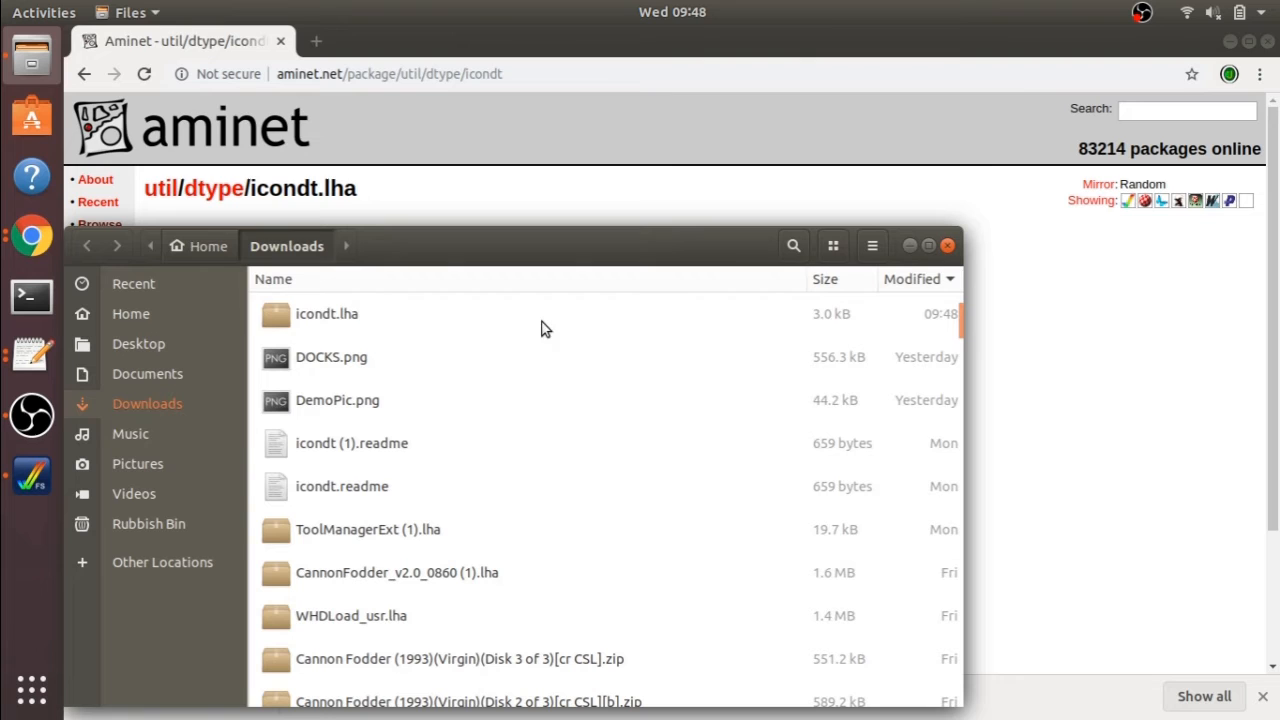
{"action": "left_click", "coordinate": [343, 318]}
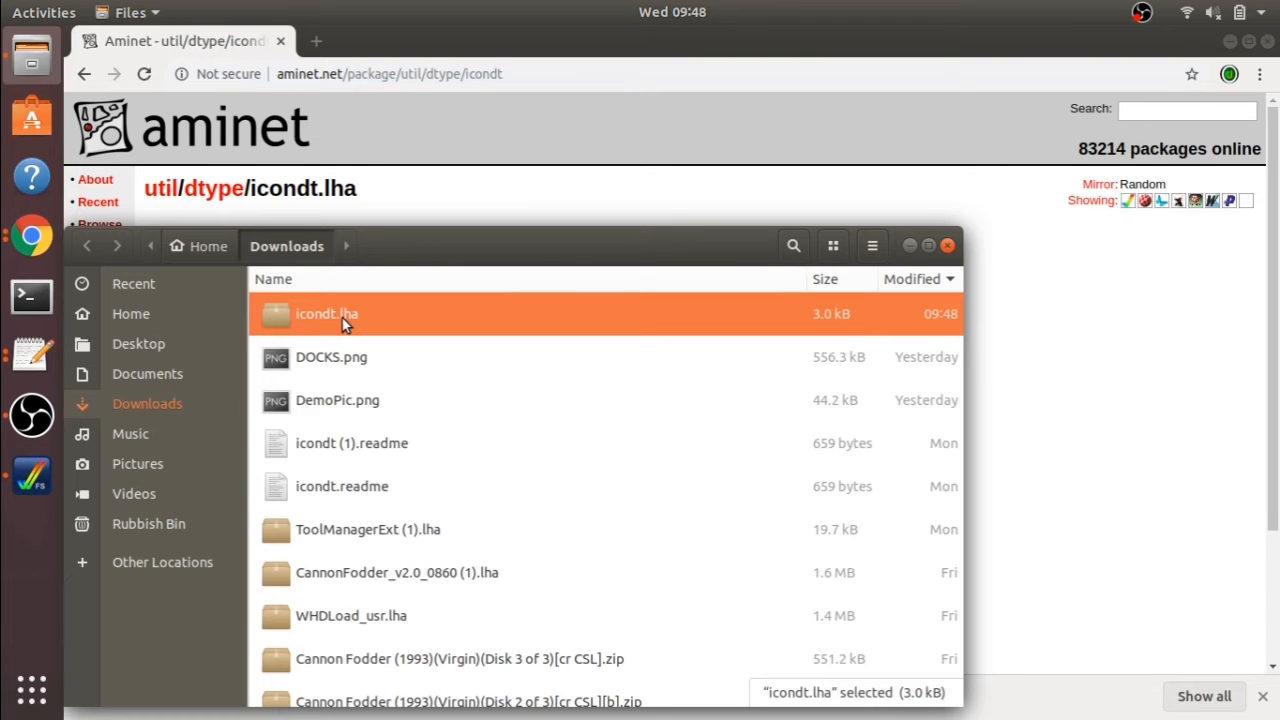
{"action": "right_click", "coordinate": [343, 320]}
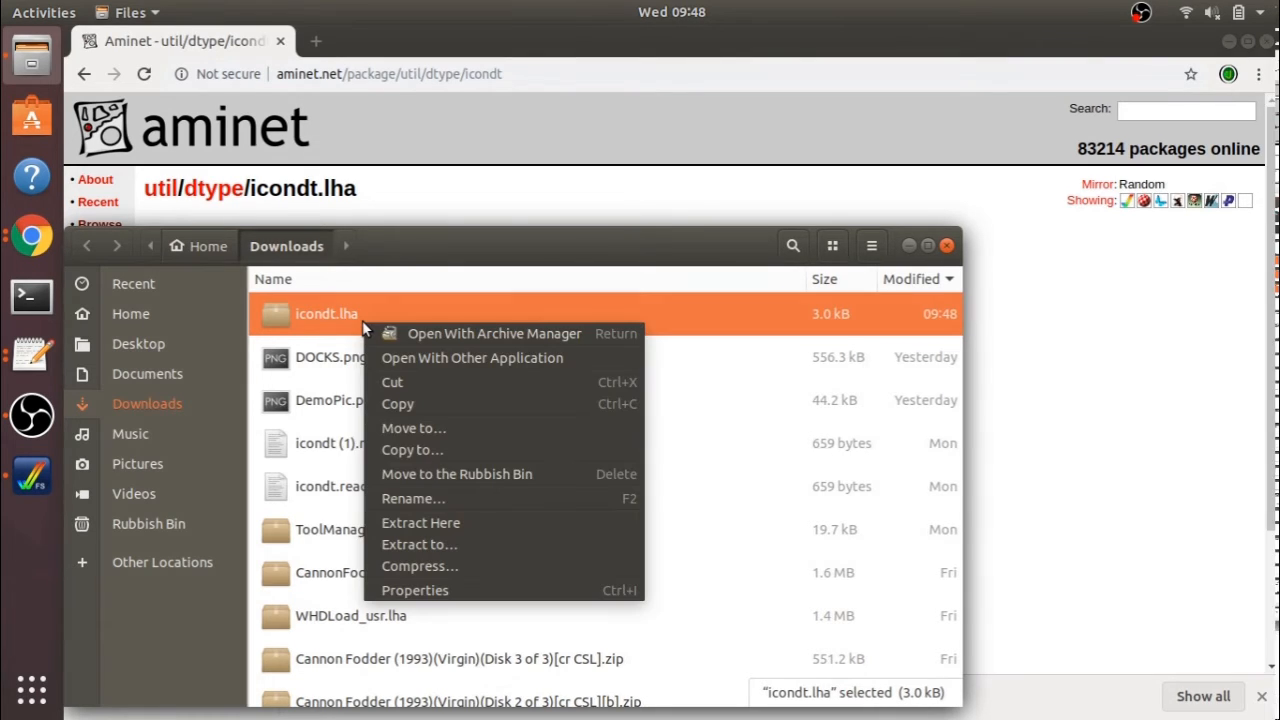
{"action": "left_click", "coordinate": [404, 396]}
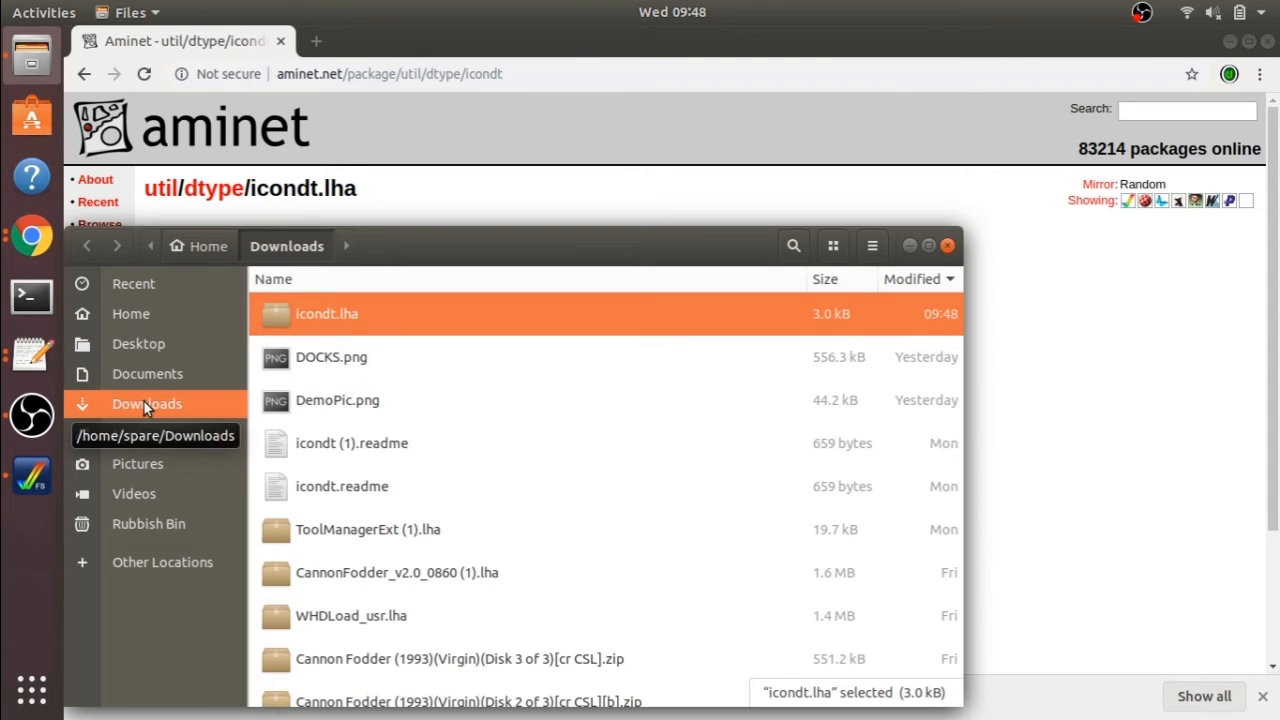
- Go to the Documents/FS-UAE/Hard Drives/Programs folder
{"action": "left_click", "coordinate": [222, 249]}
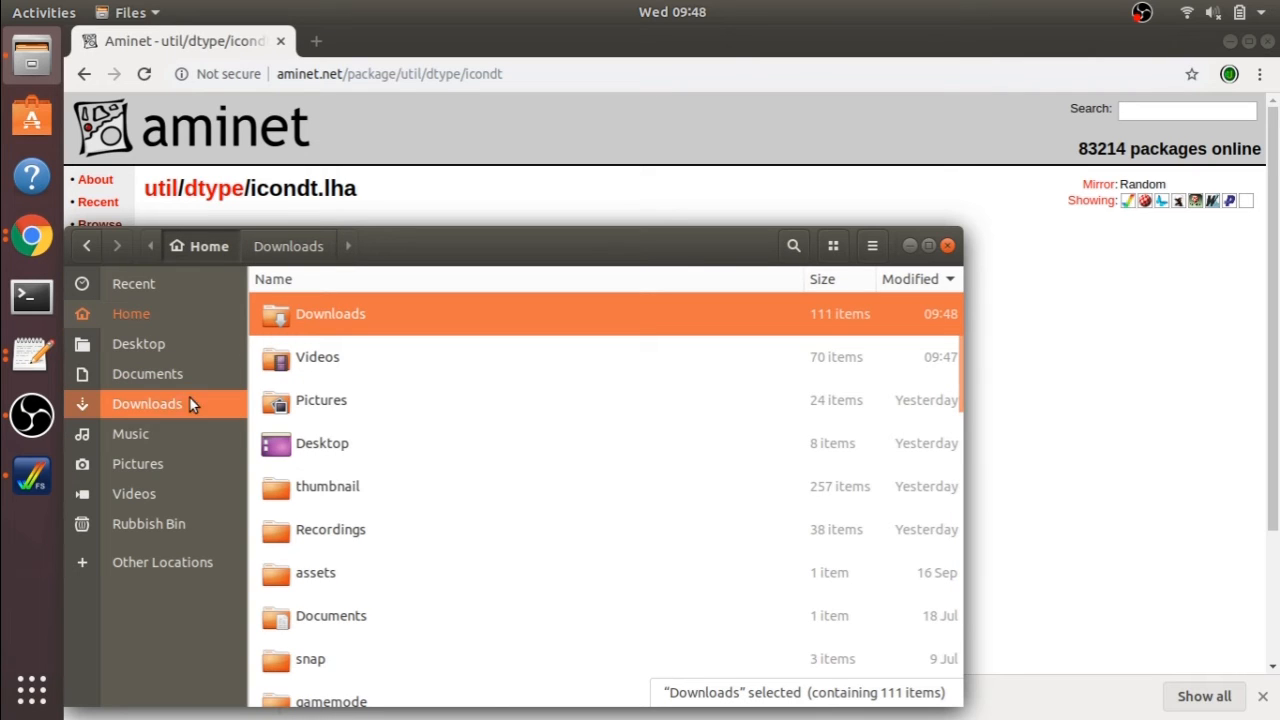
{"action": "left_click", "coordinate": [180, 372]}
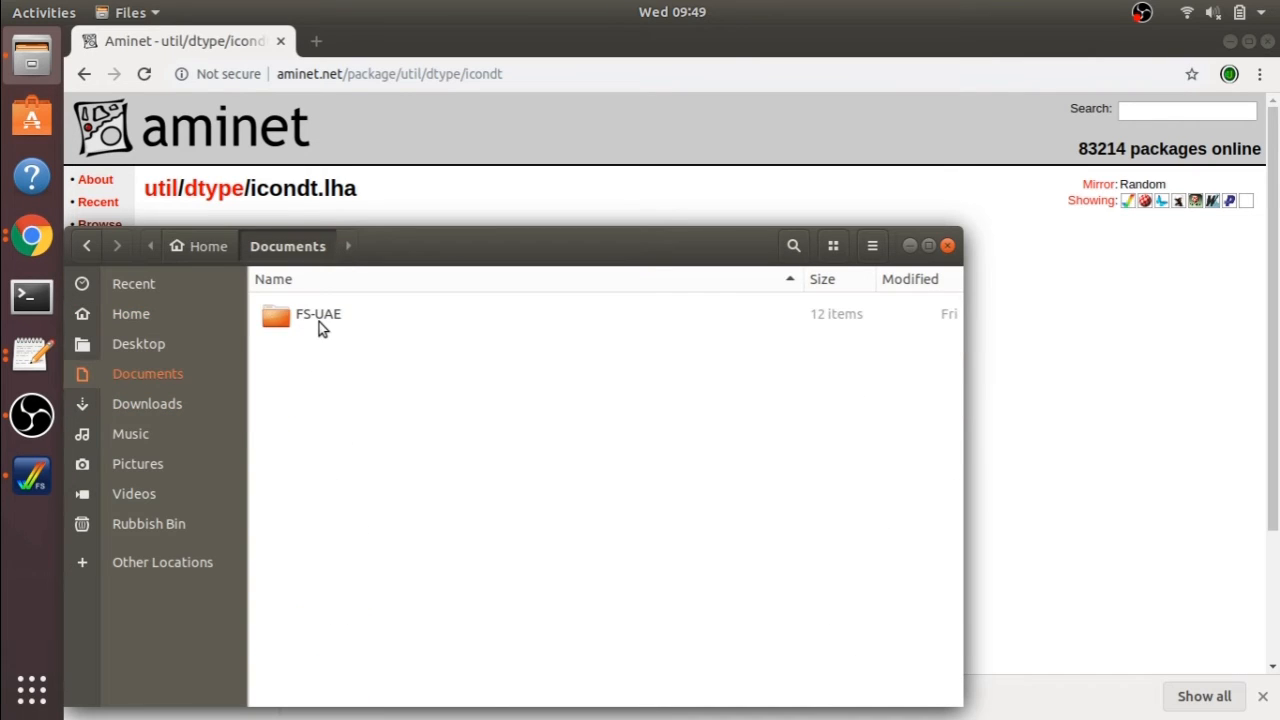
{"action": "double_click", "coordinate": [319, 322]}
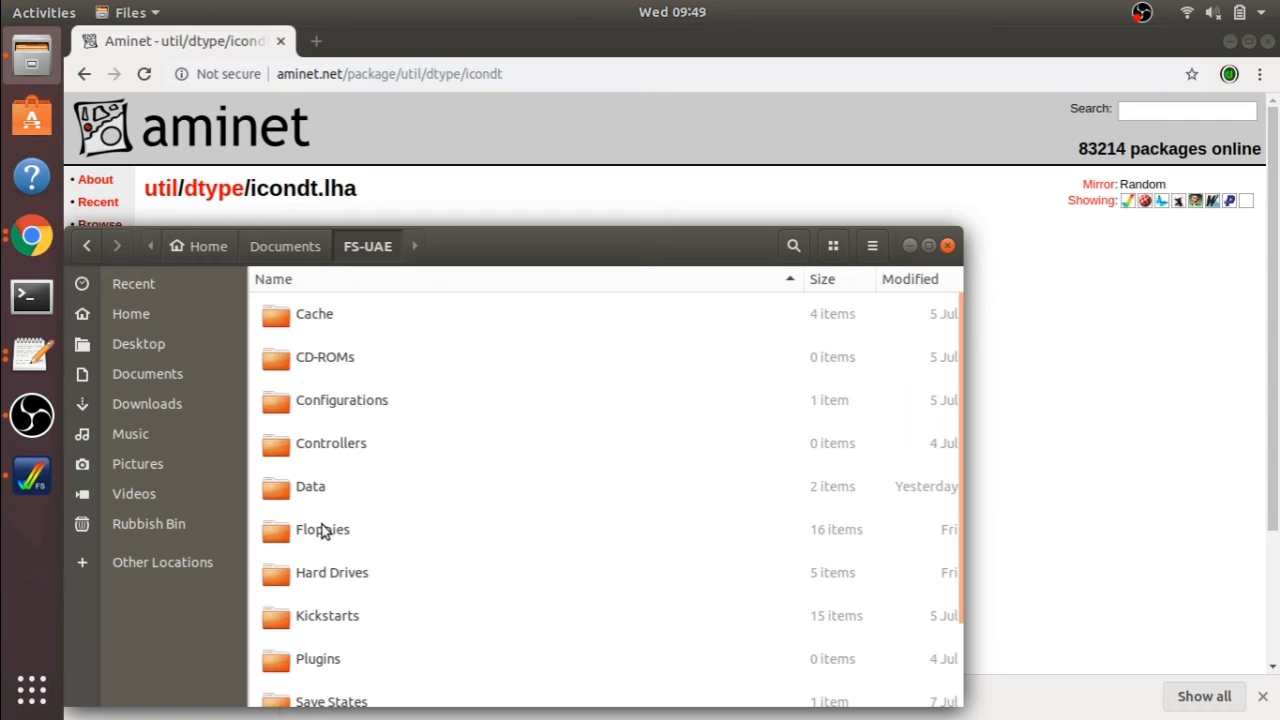
{"action": "double_click", "coordinate": [362, 578]}
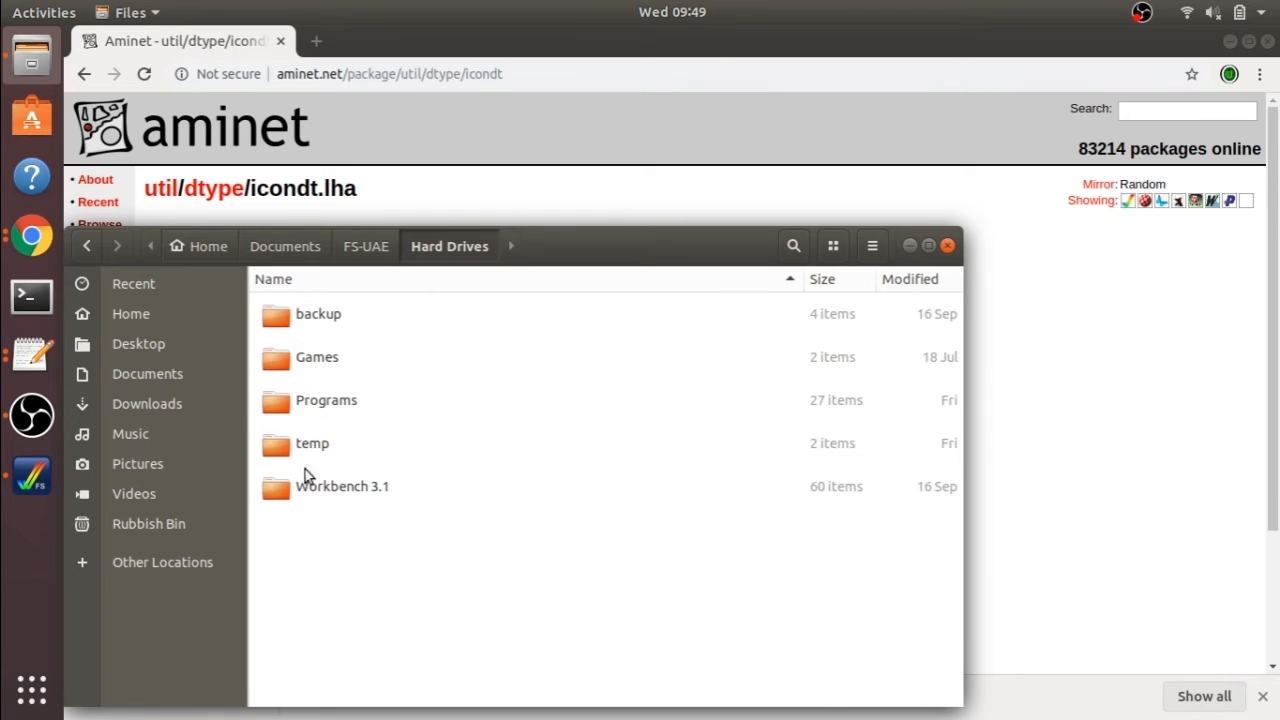
{"action": "double_click", "coordinate": [316, 404]}
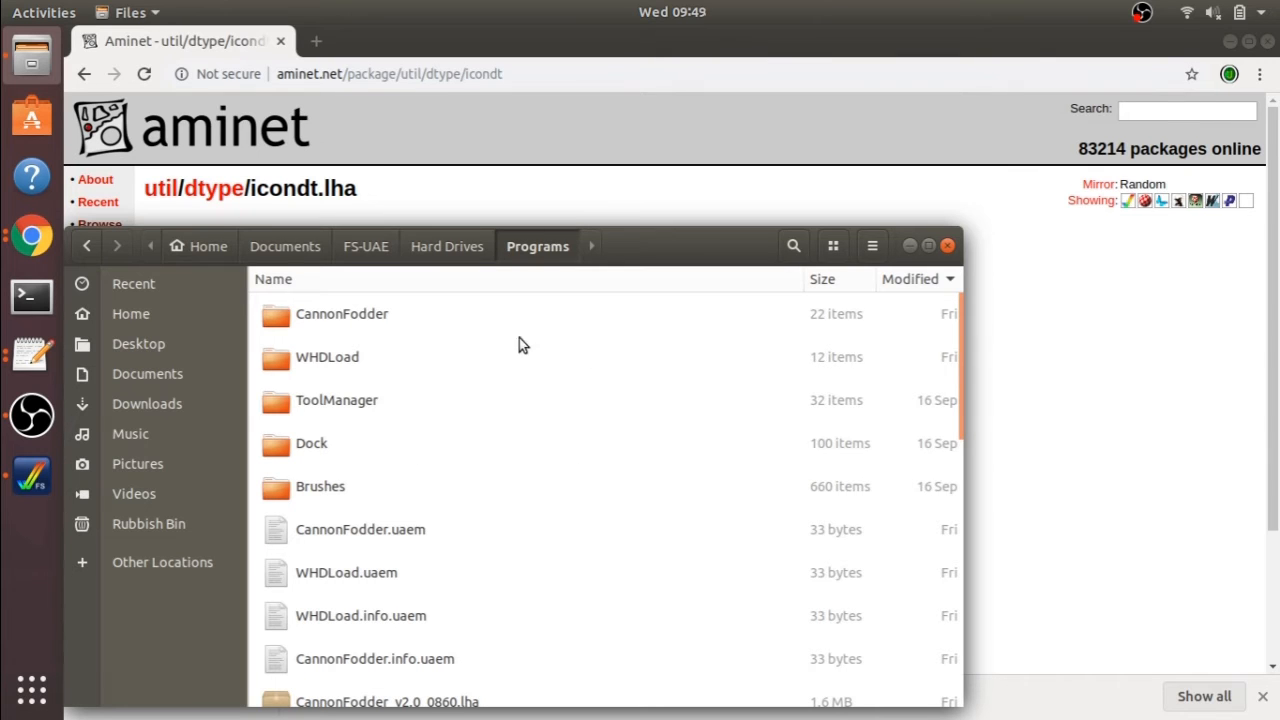
- Delete the archives ToolManagerExt.lha, ToolManagerBin.lha and DockBrushes.lha from the Programs folder
{"action": "scroll", "coordinate": [590, 614], "scroll_direction": "down", "scroll_amount": 10}
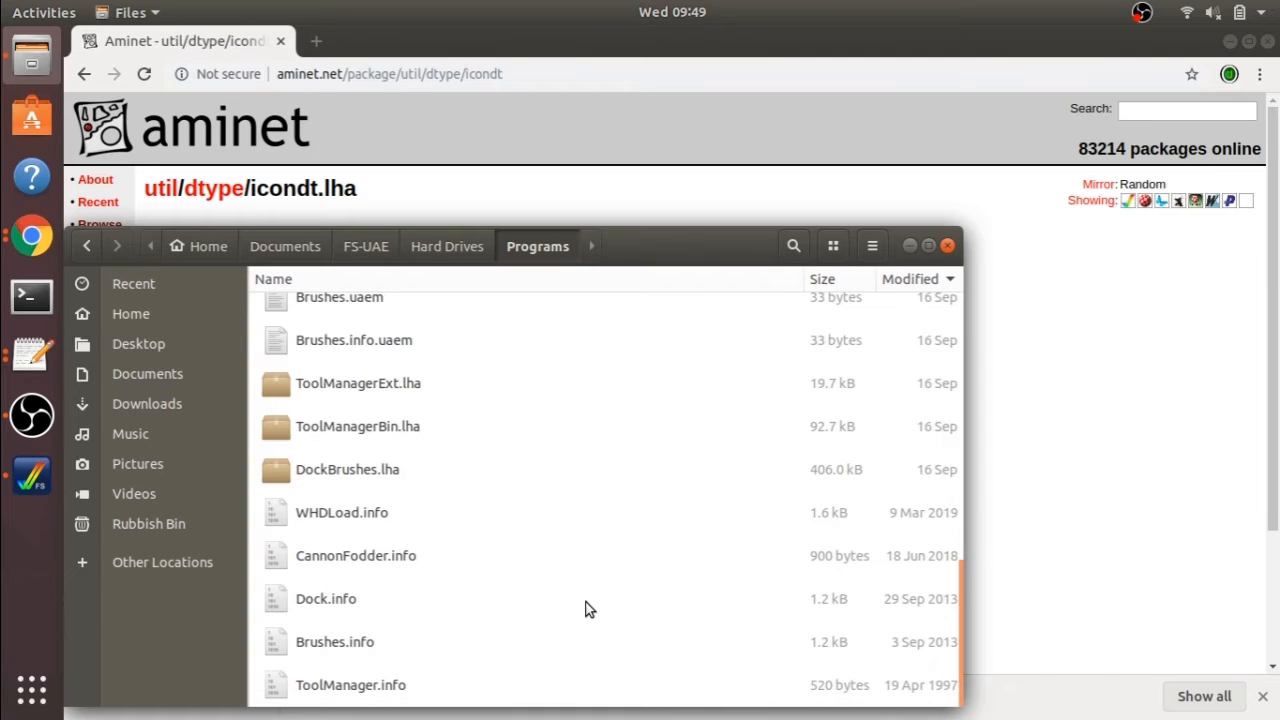
{"action": "right_click", "coordinate": [586, 603]}
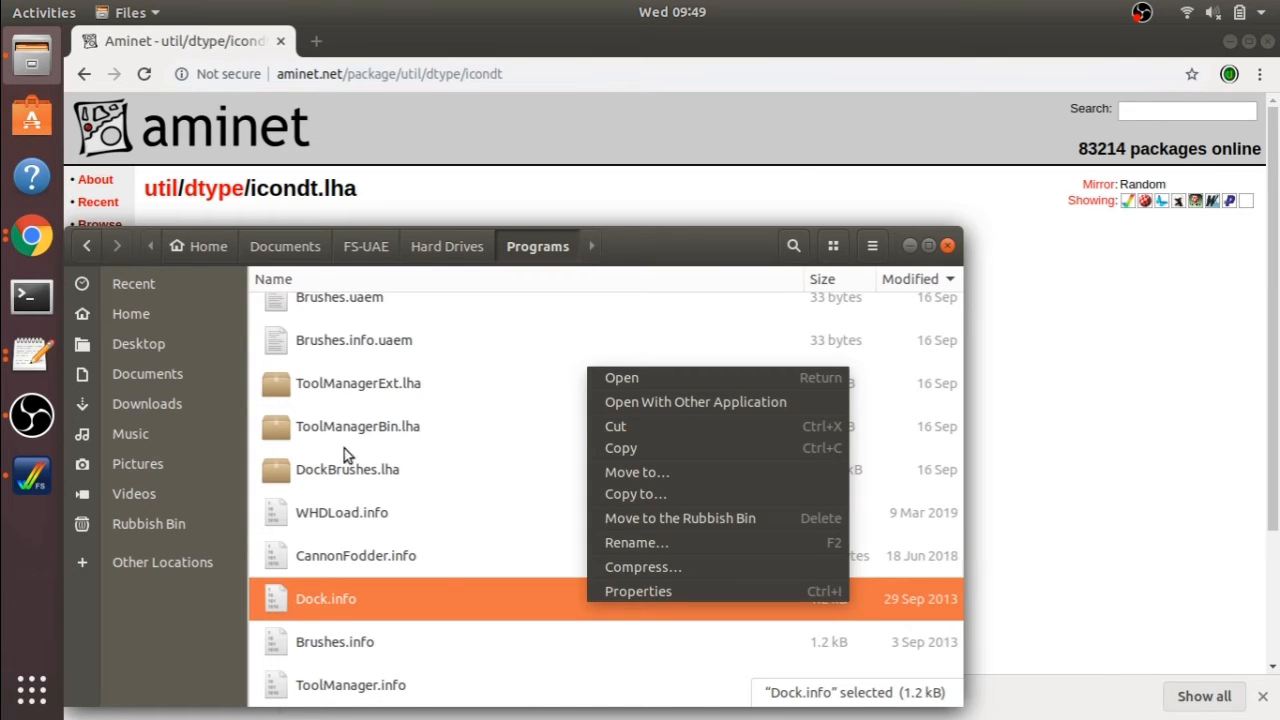
{"action": "left_click", "coordinate": [364, 383]}
{"action": "left_click", "coordinate": [364, 383]}
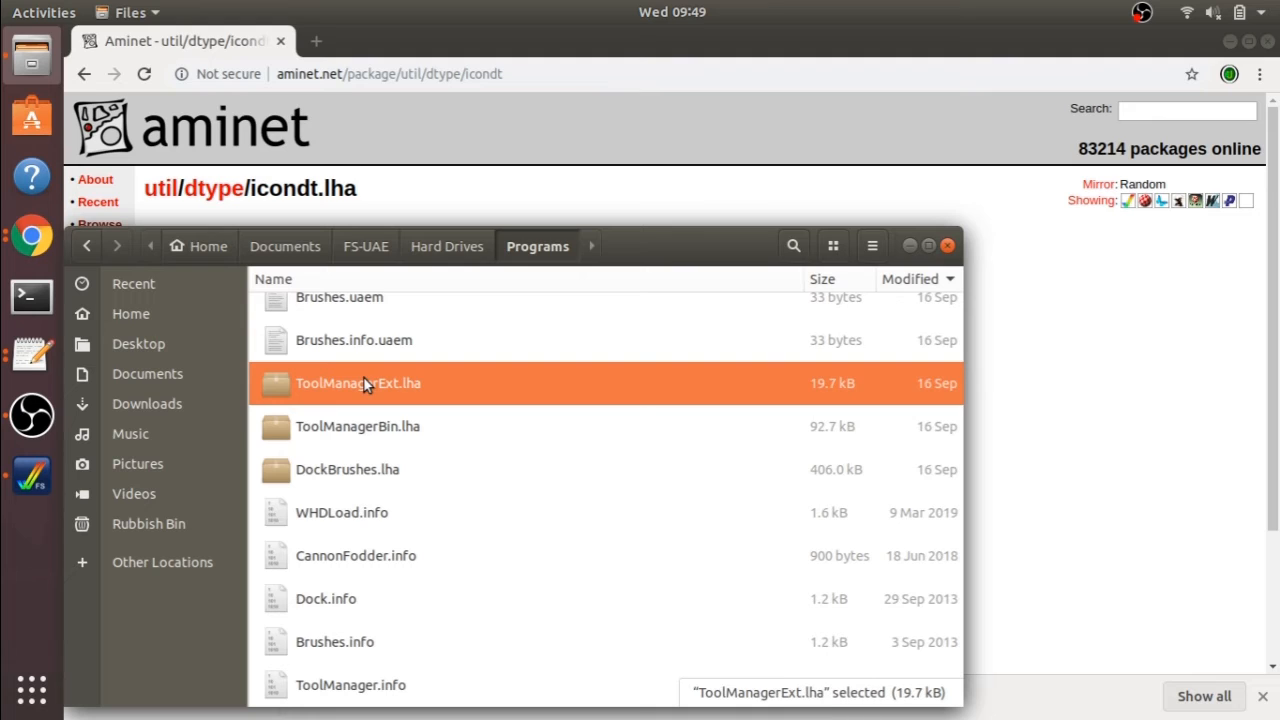
{"action": "left_click", "coordinate": [384, 481], "text": "shift"}
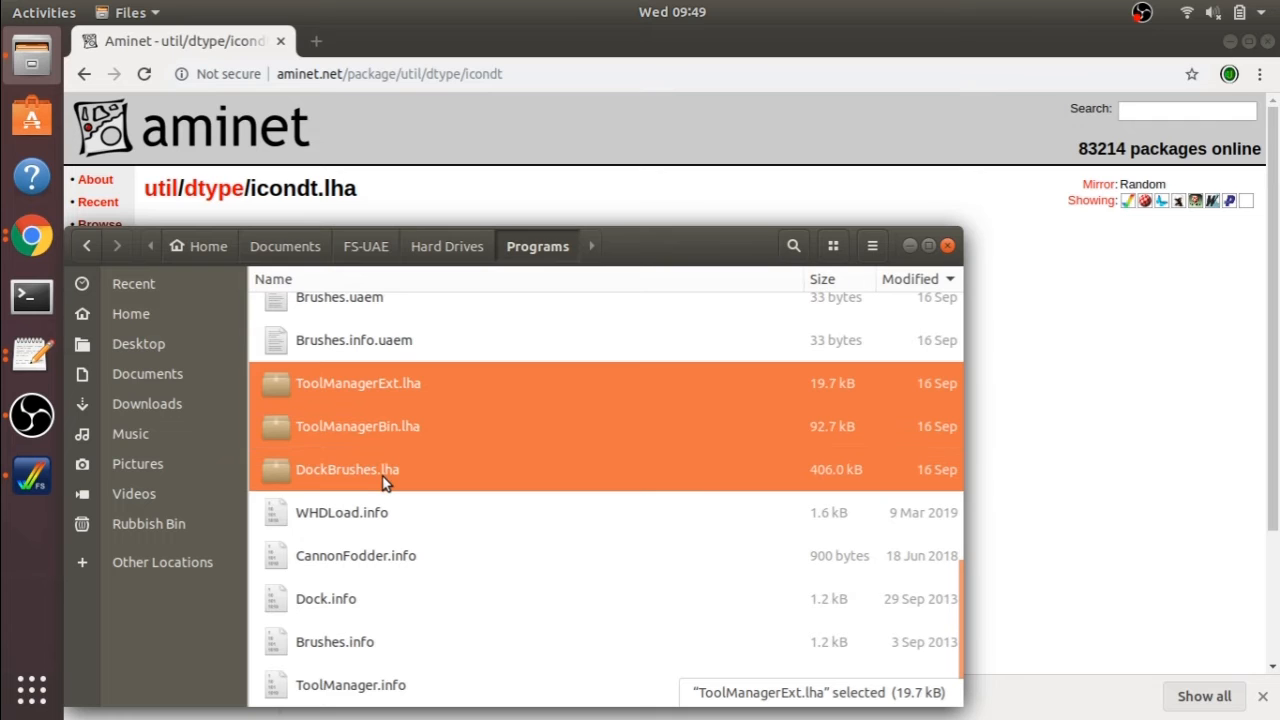
{"action": "key", "text": "Delete"}
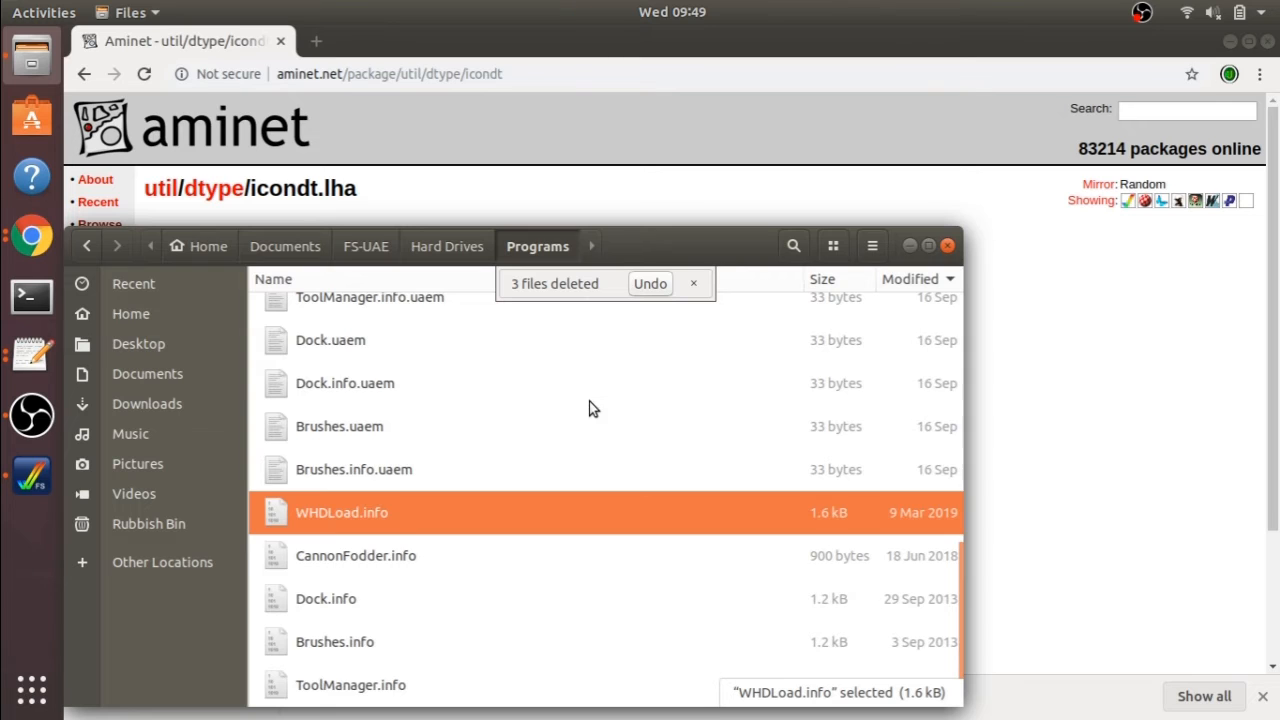
- Show the Programs folder as an icon grid and paste the copied icondt.lha into it
{"action": "scroll", "coordinate": [574, 446], "scroll_direction": "up", "scroll_amount": 5}
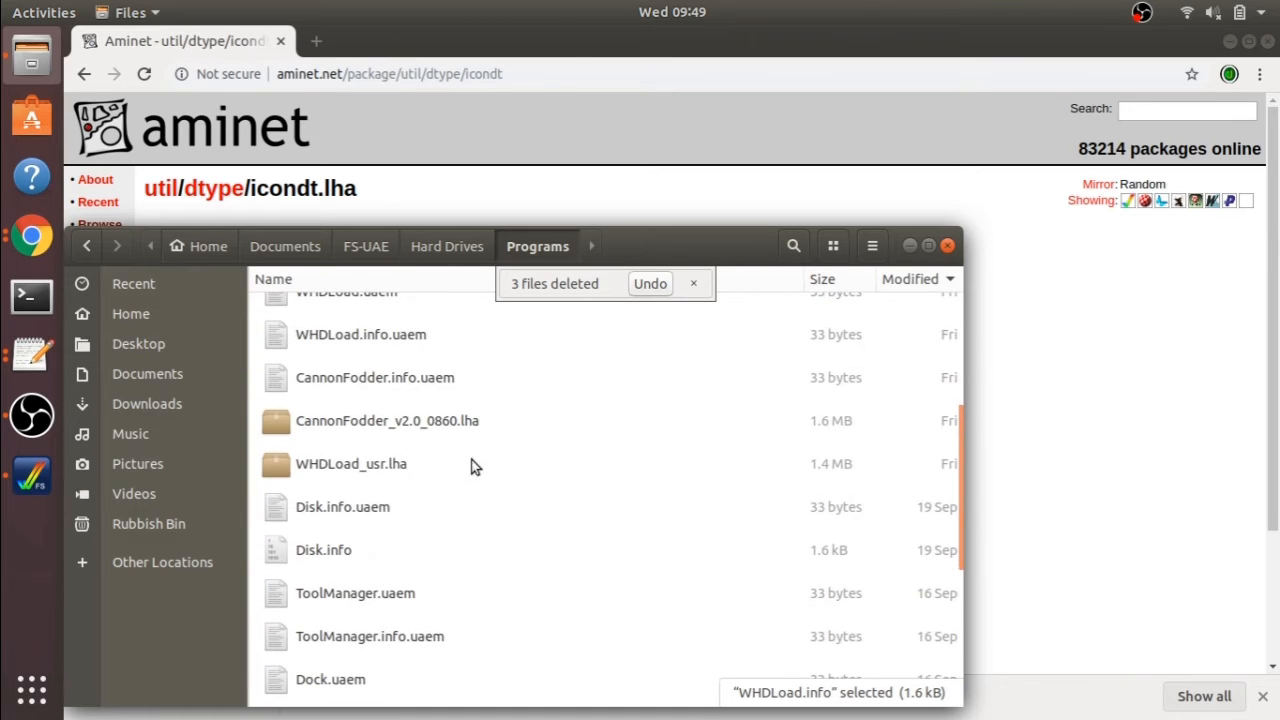
{"action": "left_click", "coordinate": [386, 460]}
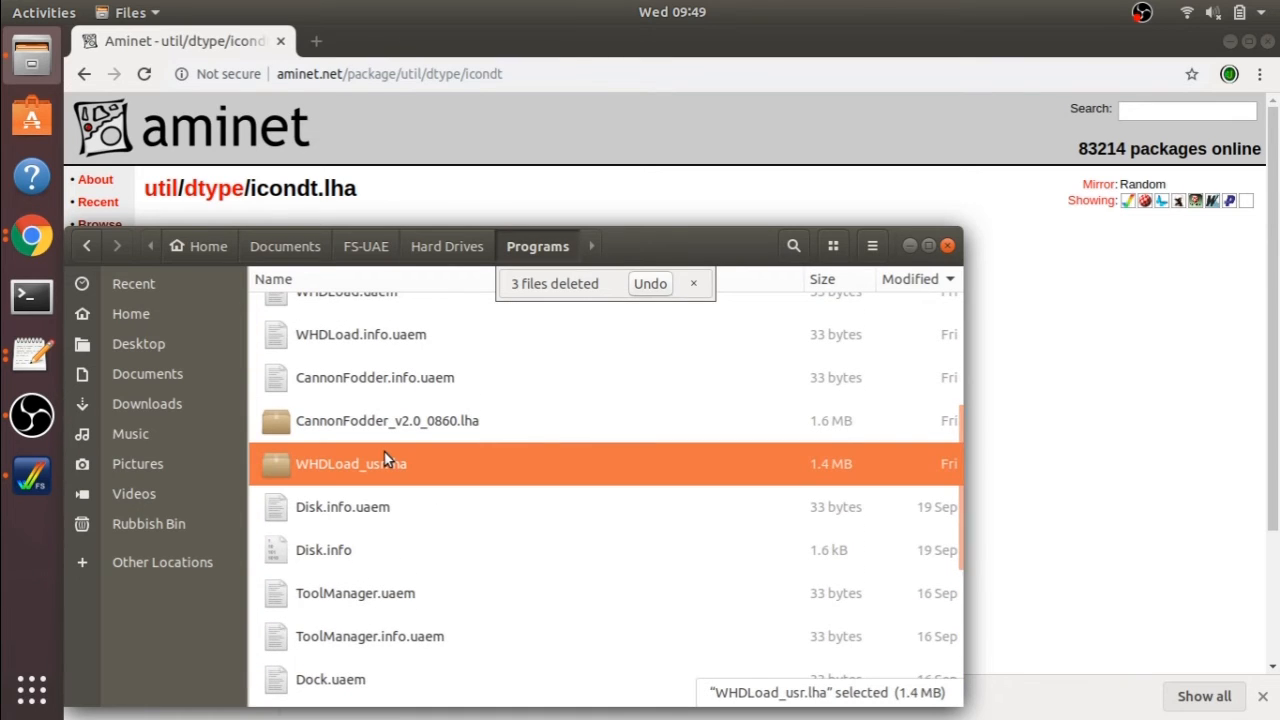
{"action": "scroll", "coordinate": [549, 424], "scroll_direction": "up", "scroll_amount": 5}
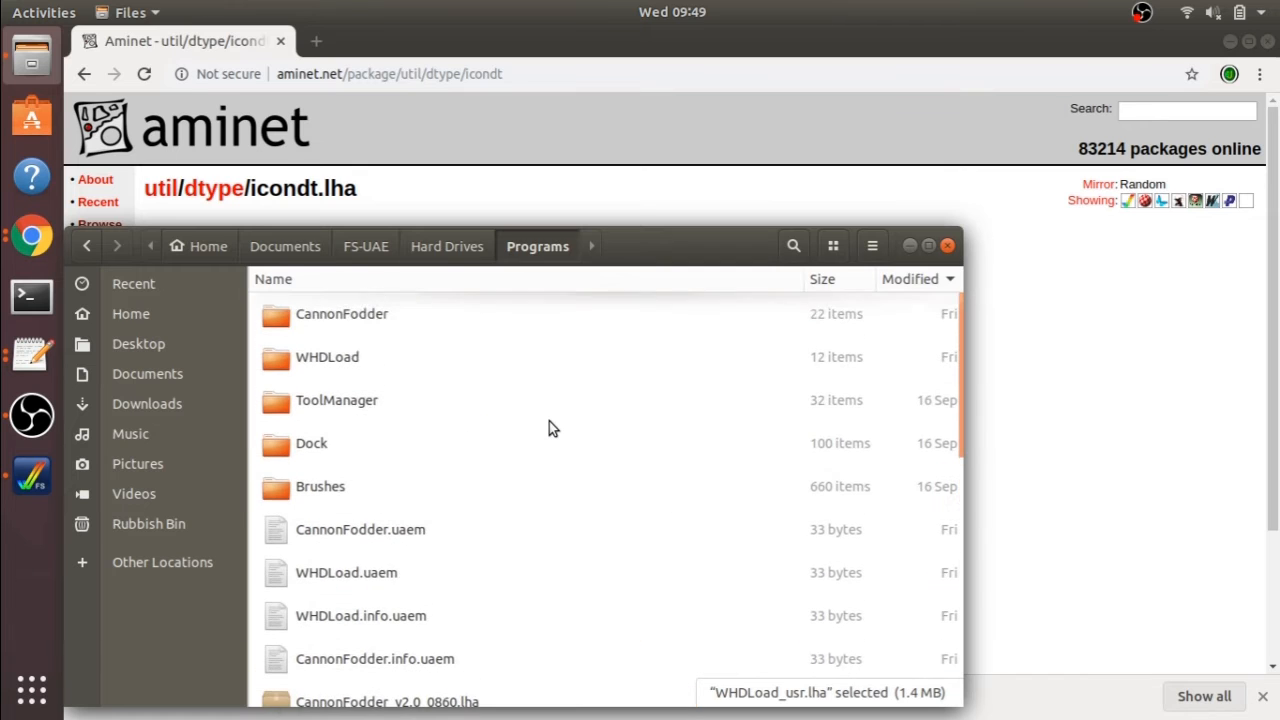
{"action": "scroll", "coordinate": [549, 421], "scroll_direction": "down", "scroll_amount": 5}
{"action": "left_click", "coordinate": [549, 555]}
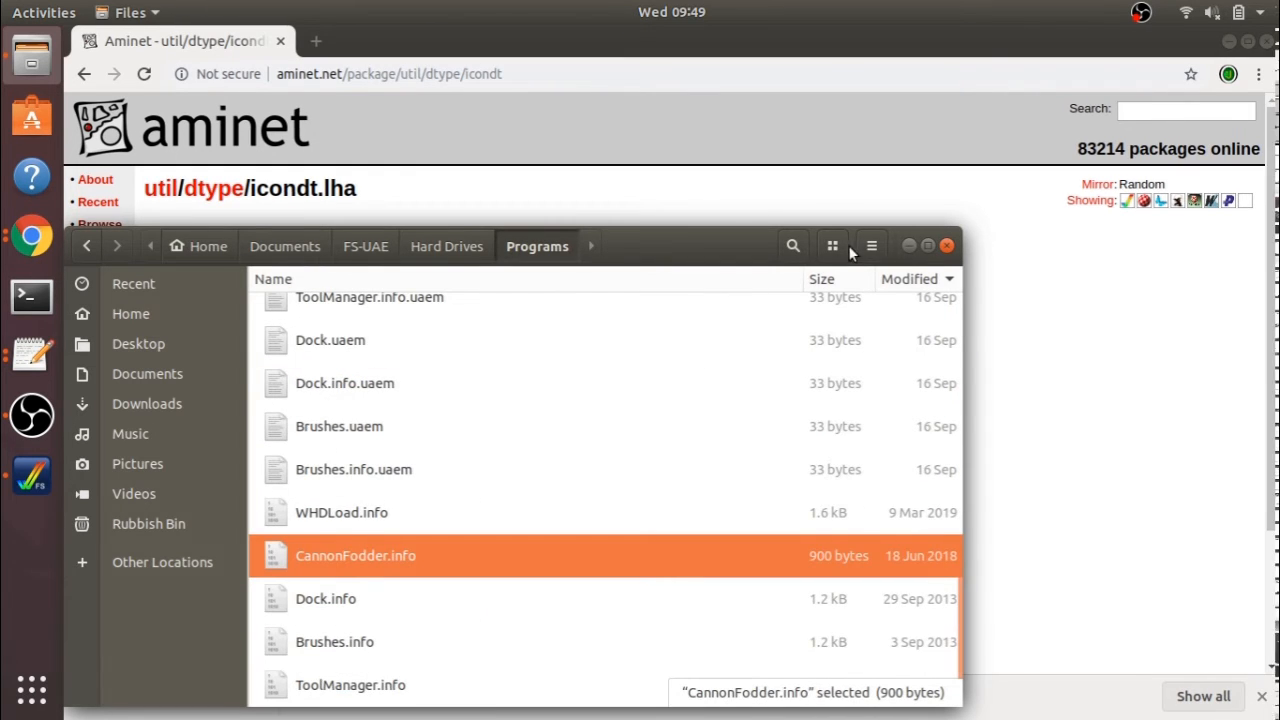
{"action": "left_click", "coordinate": [833, 246]}
{"action": "left_click", "coordinate": [542, 598]}
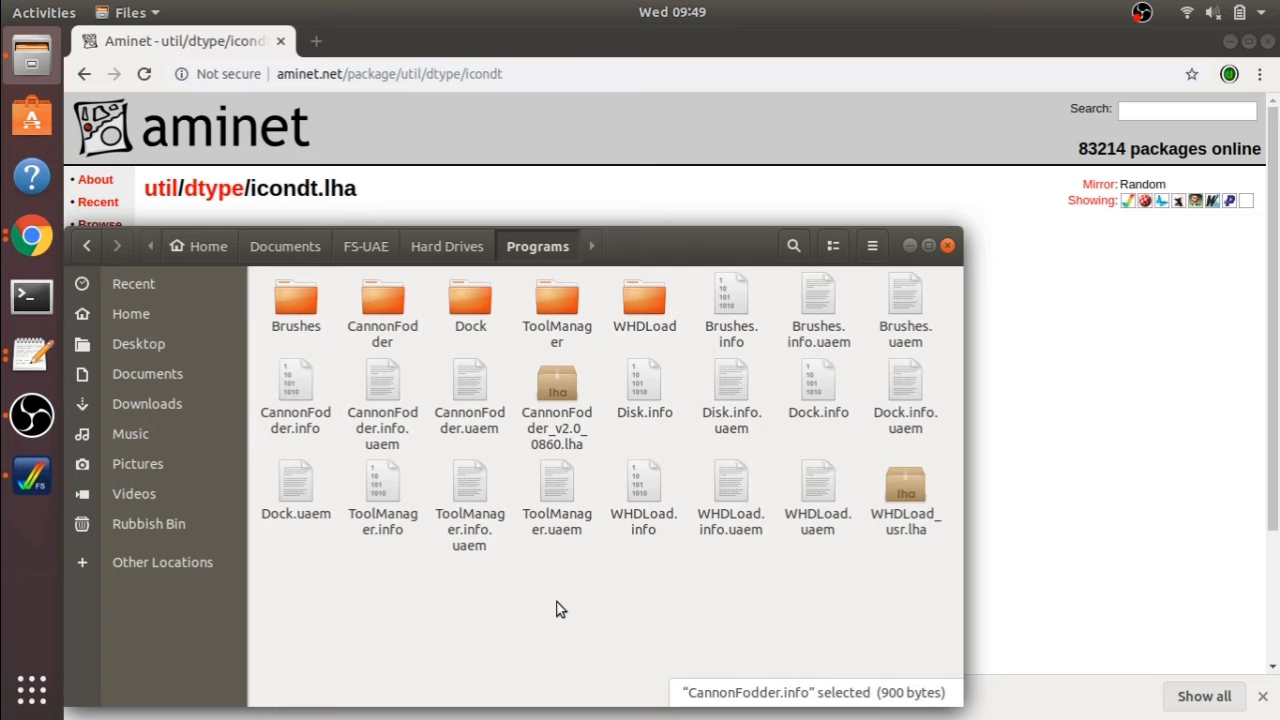
{"action": "right_click", "coordinate": [542, 598]}
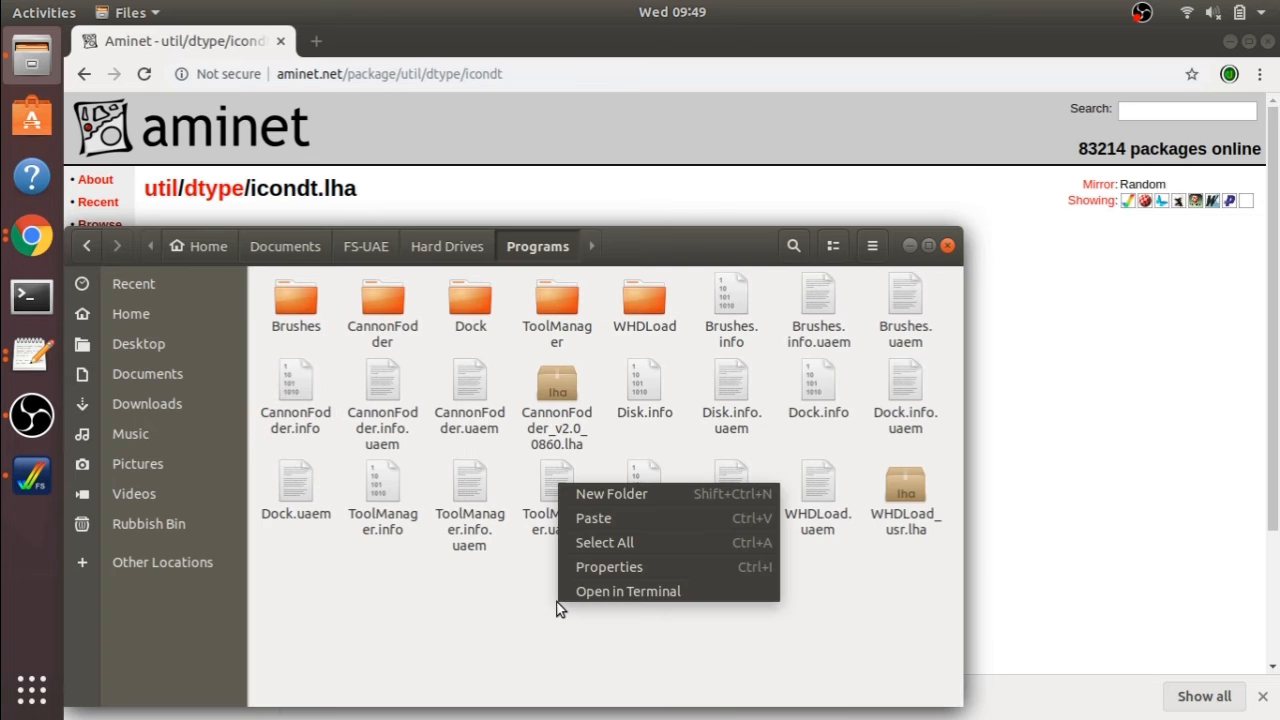
{"action": "left_click", "coordinate": [646, 519]}
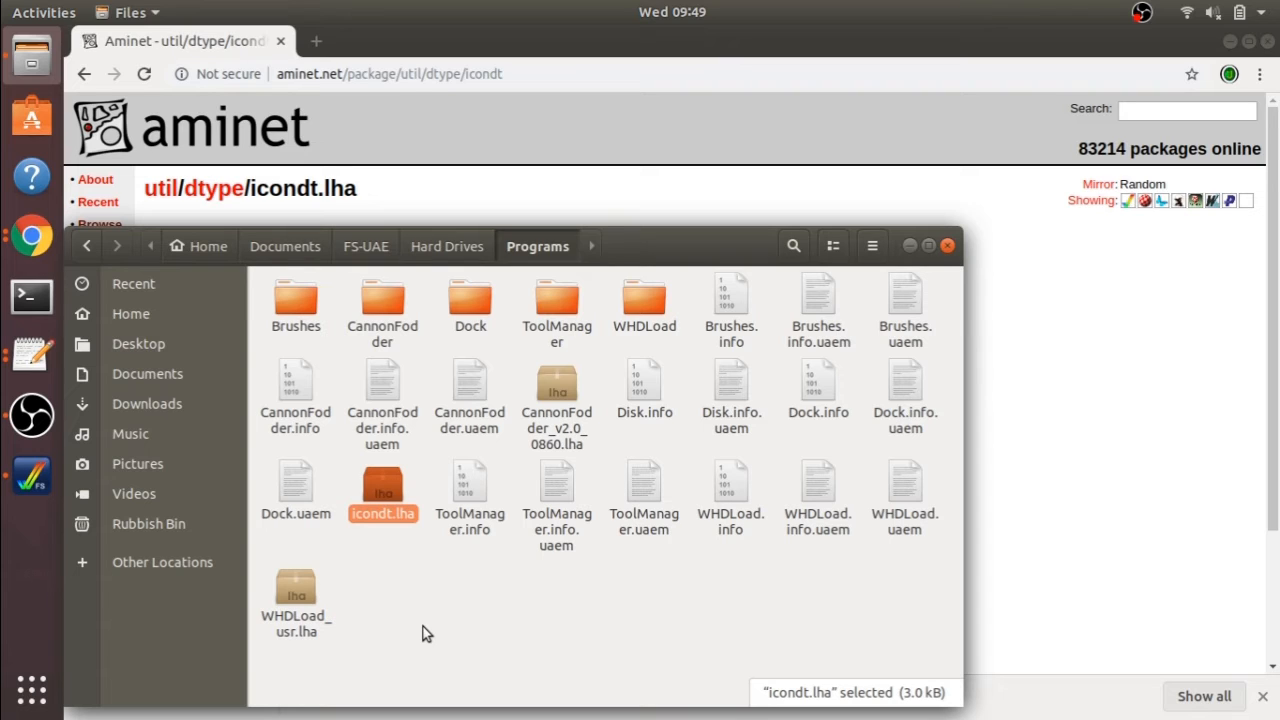
- Switch to FS-UAE Launcher, start the A1200 8MB Basic Config and open the Programs drive on the Workbench desktop
{"action": "left_click", "coordinate": [33, 478]}
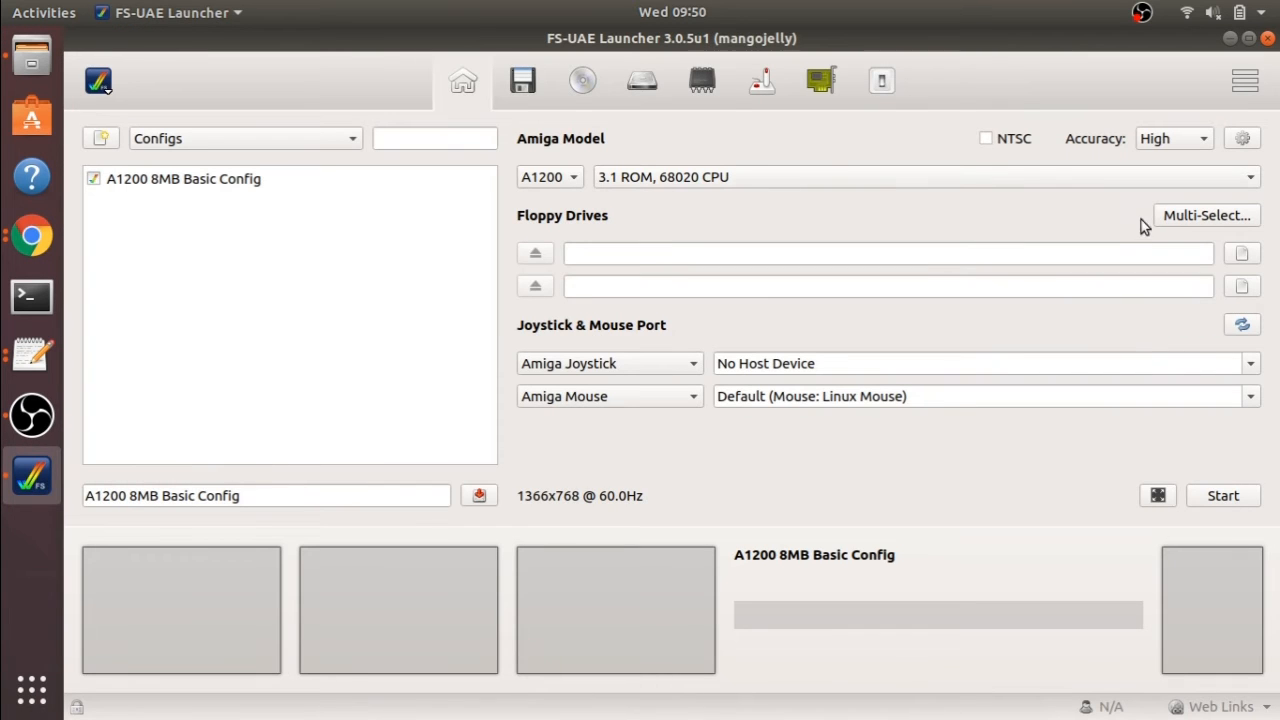
{"action": "left_click", "coordinate": [234, 185]}
{"action": "double_click", "coordinate": [234, 186]}
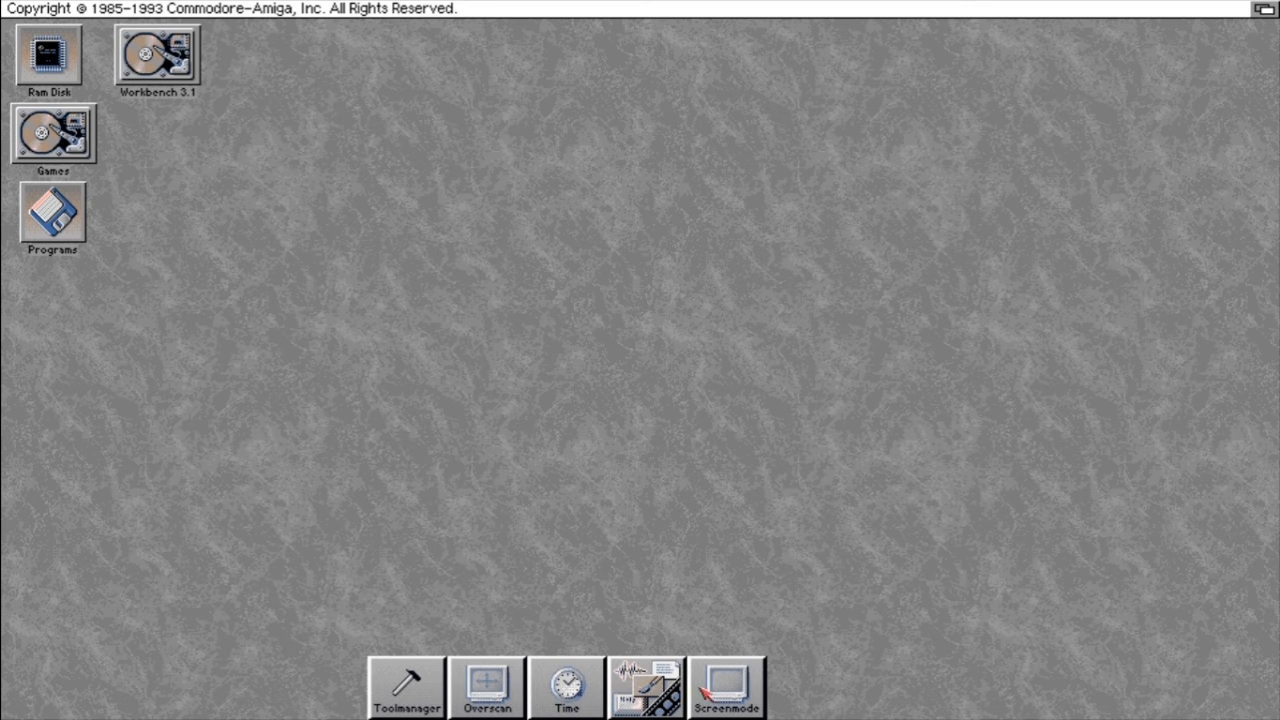
{"action": "double_click", "coordinate": [48, 208]}
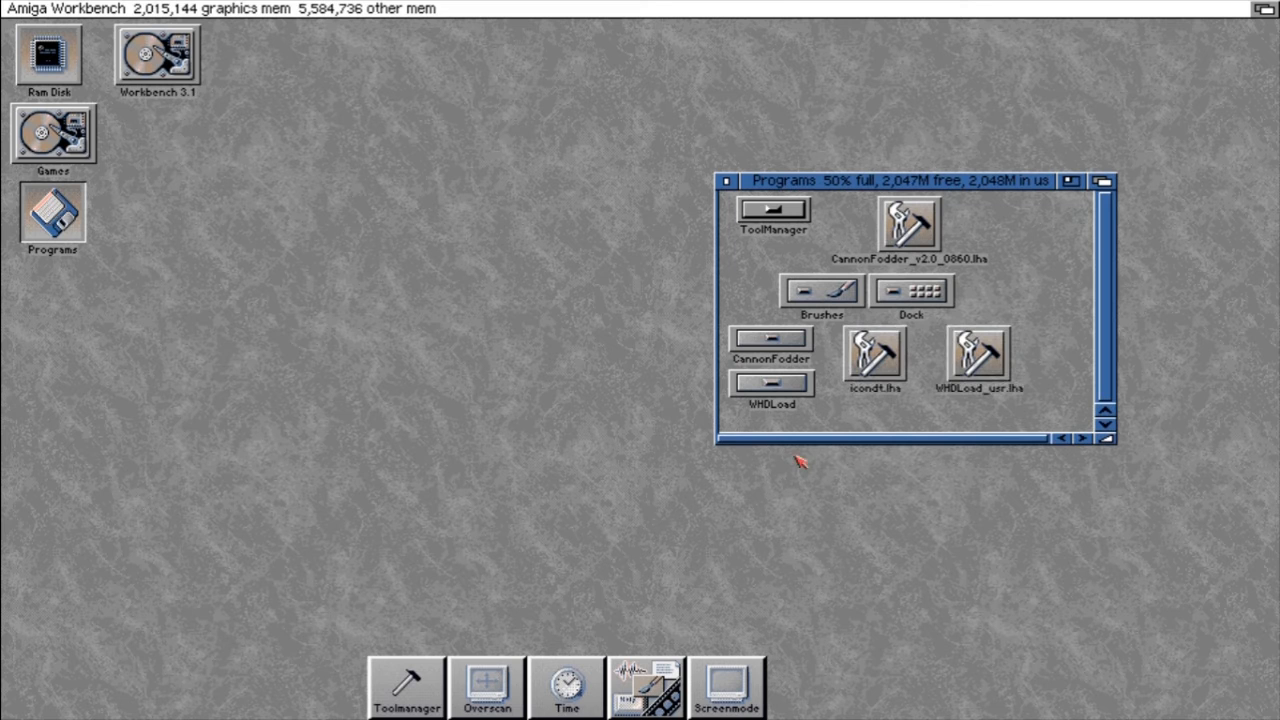
- Move the Programs window toward the desktop's drive icons and check that it is set to show all files
{"action": "left_click_drag", "start_coordinate": [922, 181], "coordinate": [493, 170]}
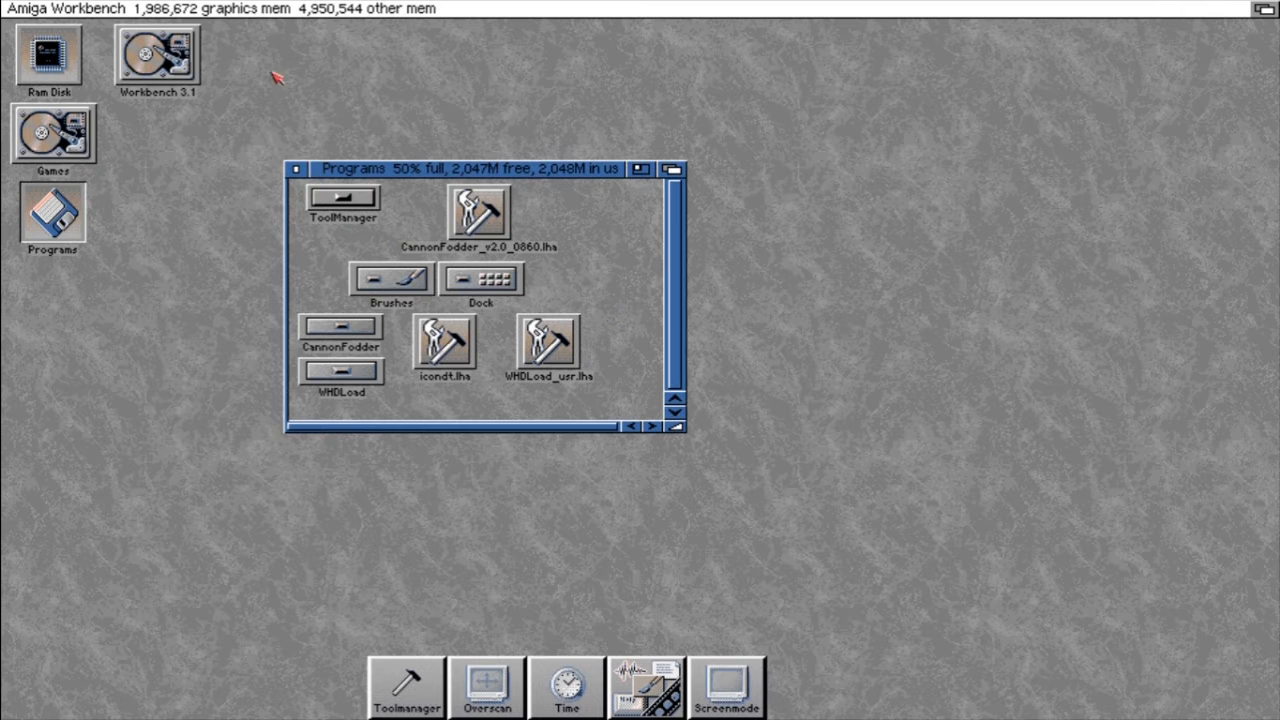
{"action": "right_click", "coordinate": [232, 8]}
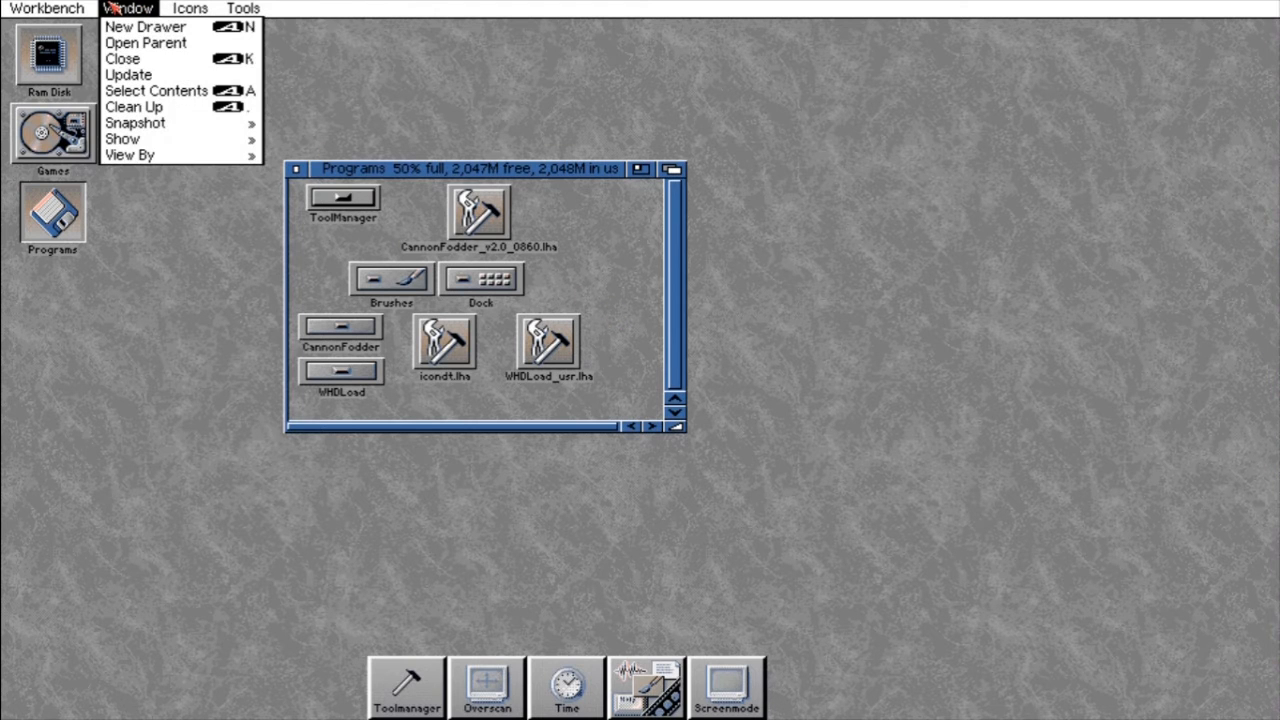
{"action": "mouse_move", "coordinate": [194, 141]}
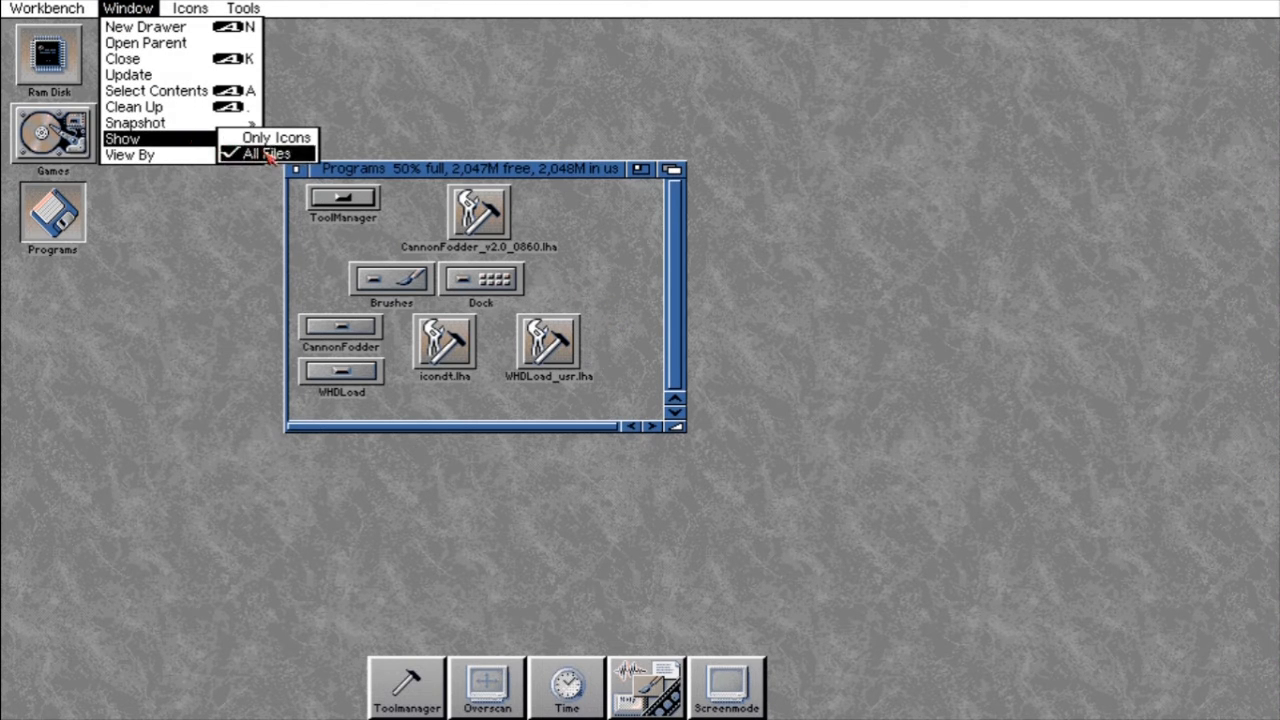
{"action": "right_click", "coordinate": [582, 262]}
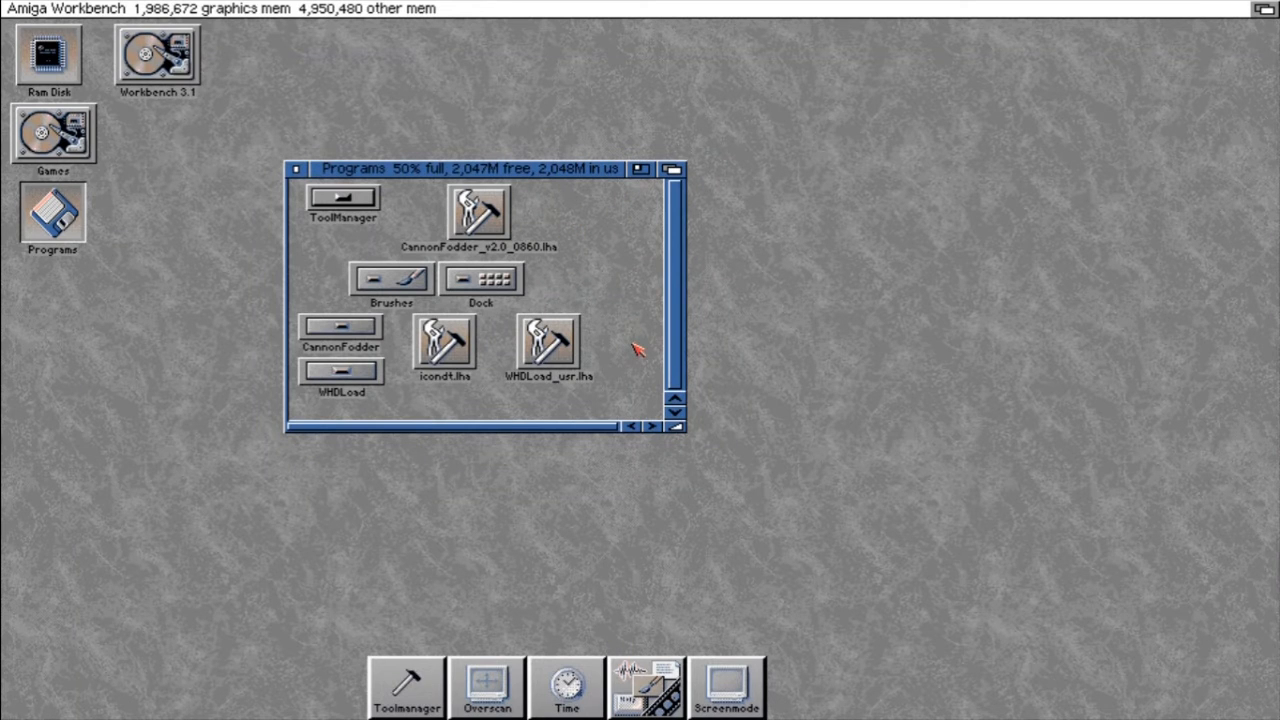
- Extract icondt.lha in the Programs drive by executing the command "lha x icondt.lha", and close the output window
{"action": "left_click", "coordinate": [445, 343]}
{"action": "key", "text": "super+e"}
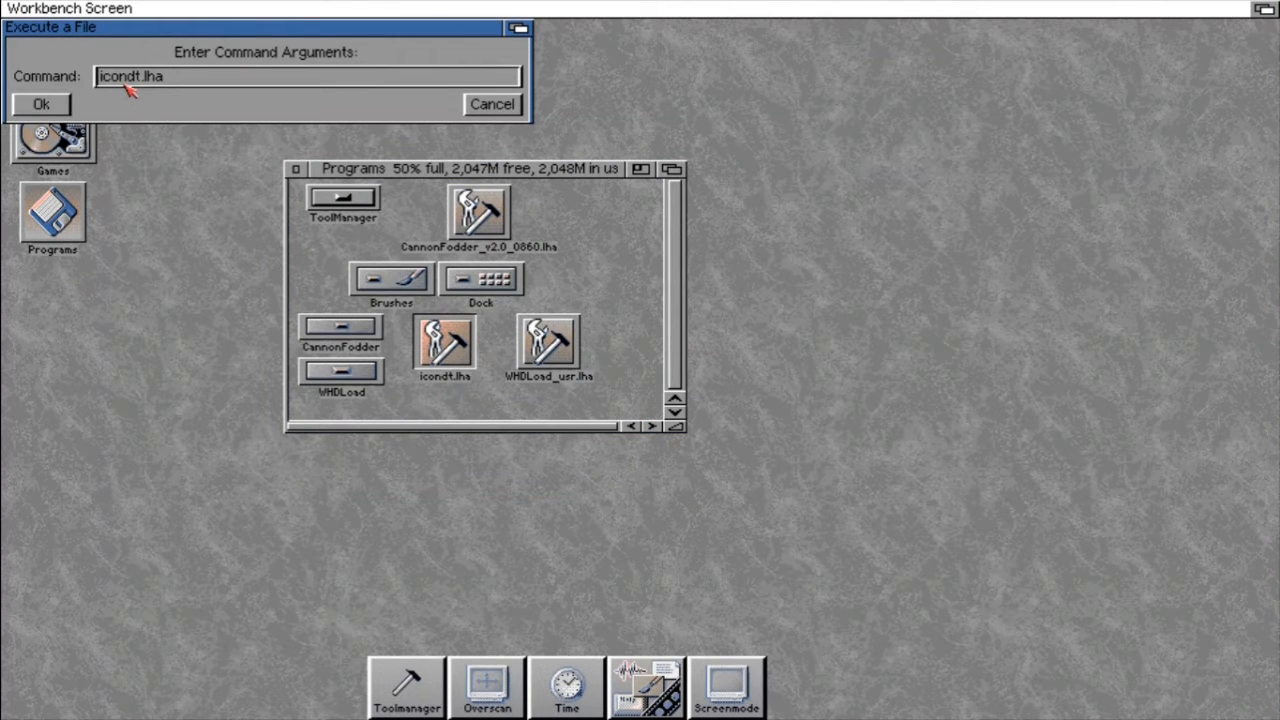
{"action": "left_click", "coordinate": [191, 84]}
{"action": "key", "text": "Left"}
{"action": "key", "text": "Left"}
{"action": "key", "text": "Left"}
{"action": "key", "text": "Left"}
{"action": "key", "text": "Left"}
{"action": "key", "text": "Left"}
{"action": "key", "text": "Left"}
{"action": "key", "text": "Left"}
{"action": "key", "text": "Left"}
{"action": "key", "text": "Left"}
{"action": "type", "text": "lha x"}
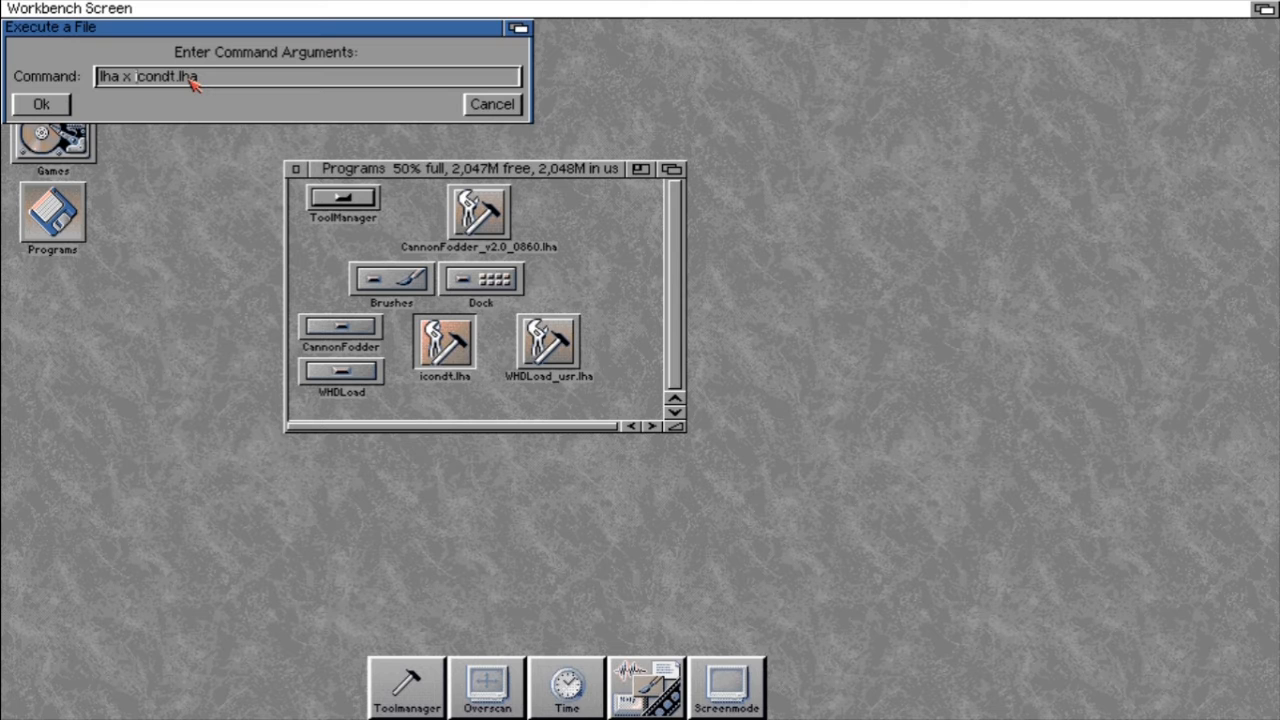
{"action": "key", "text": "Return"}
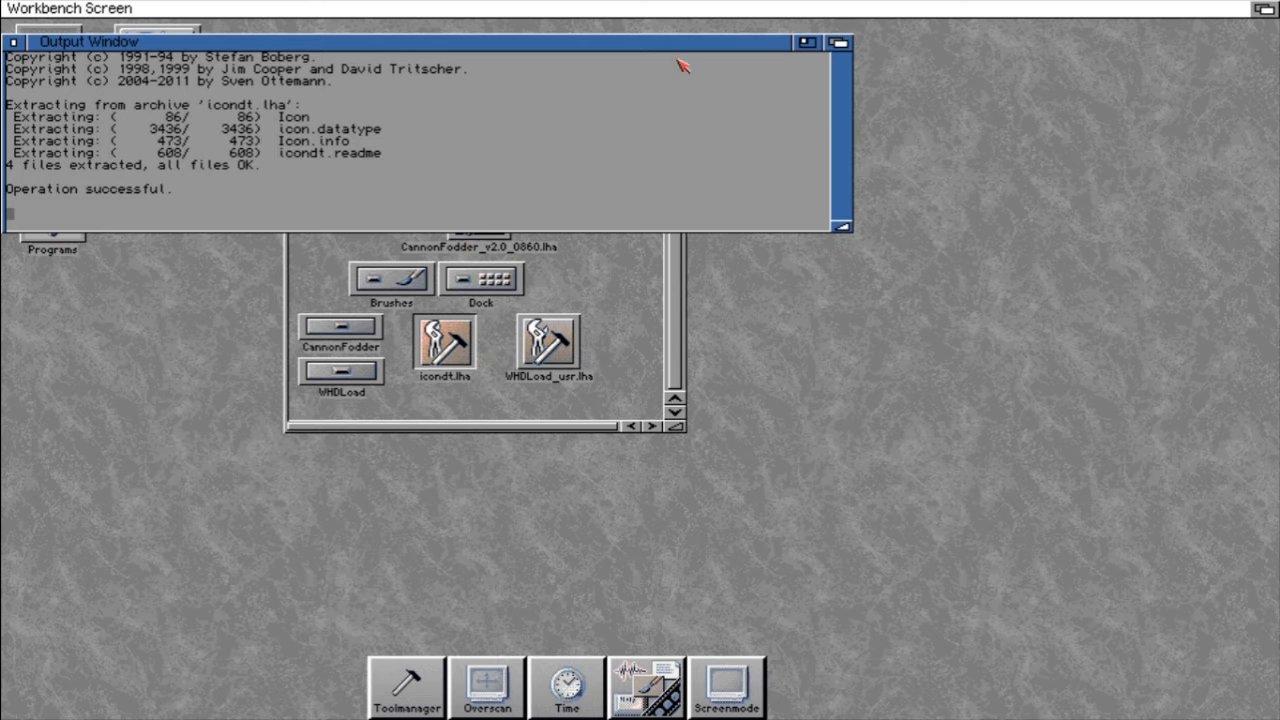
{"action": "left_click", "coordinate": [15, 43]}
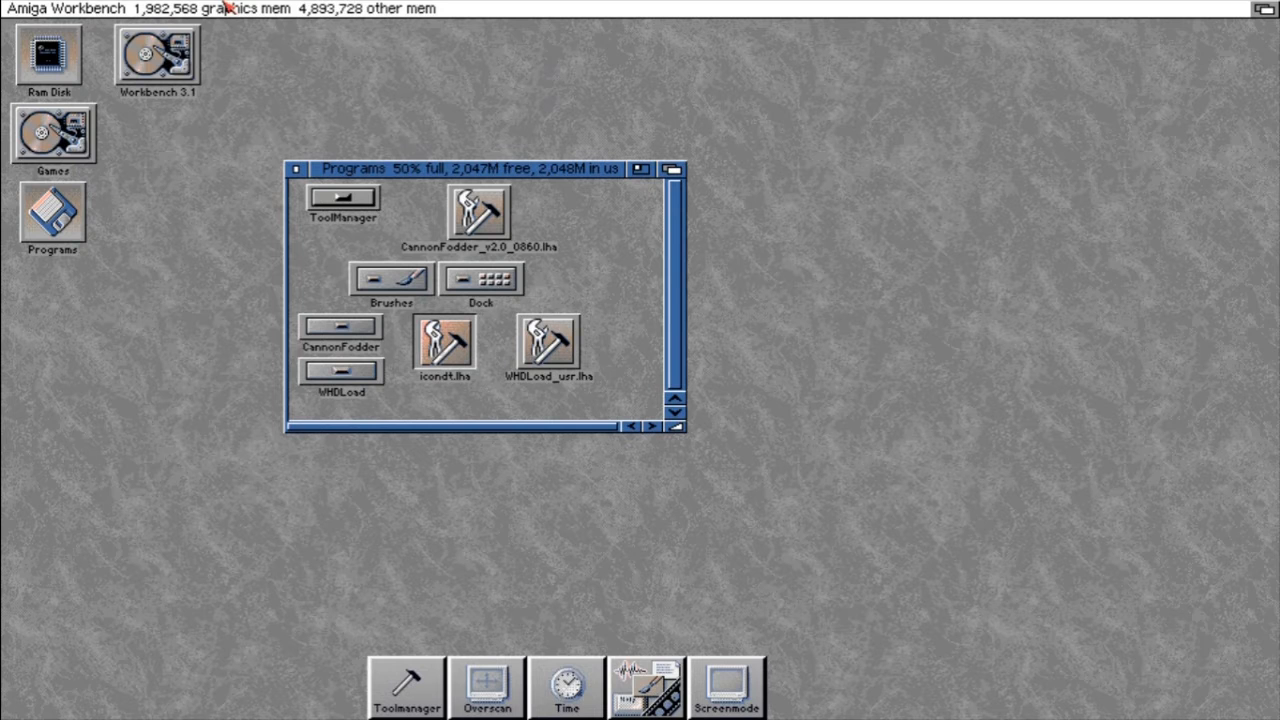
- Update the Programs window to list the extracted files, and select icon.datatype followed by icondt.lha
{"action": "right_click", "coordinate": [226, 8]}
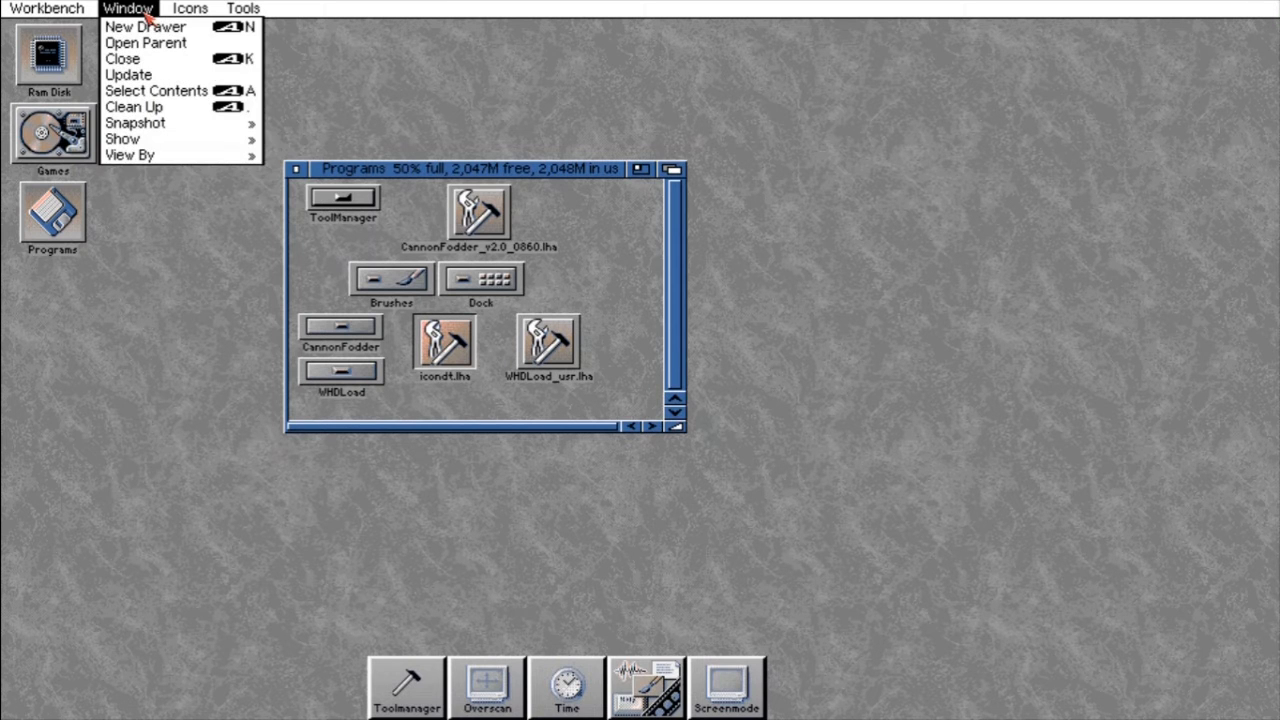
{"action": "mouse_move", "coordinate": [203, 156]}
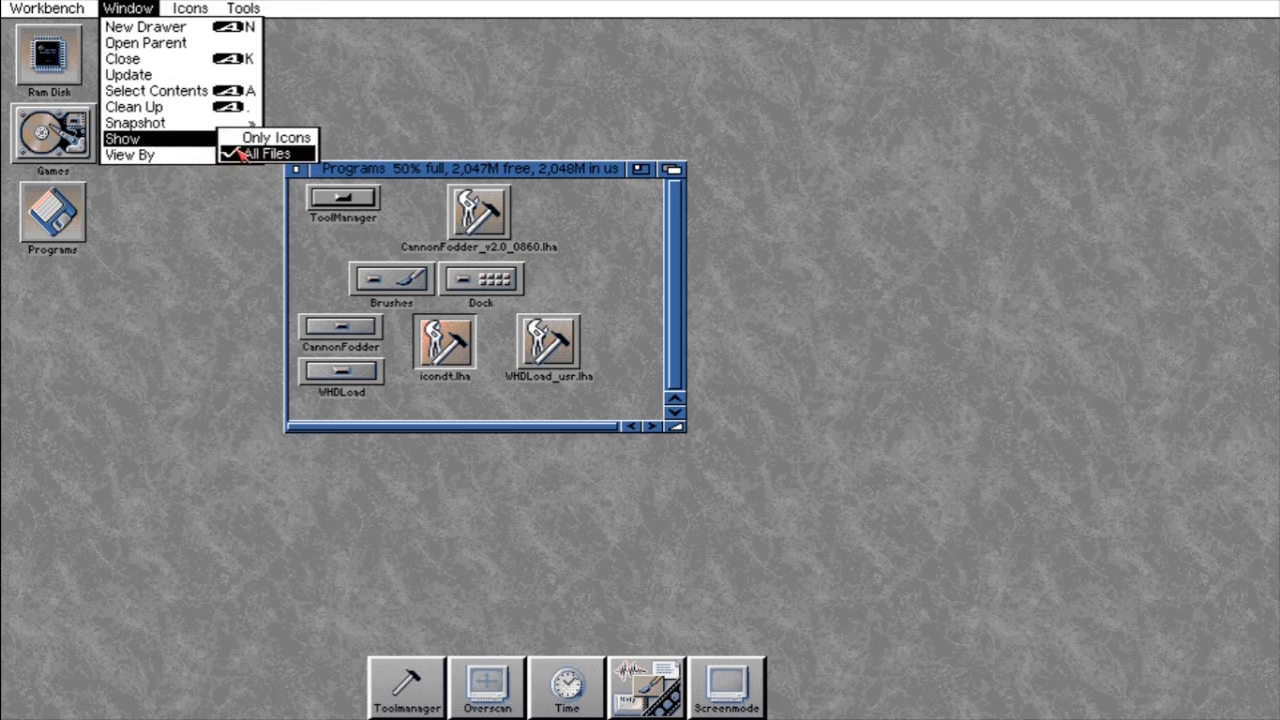
{"action": "left_click", "coordinate": [175, 77]}
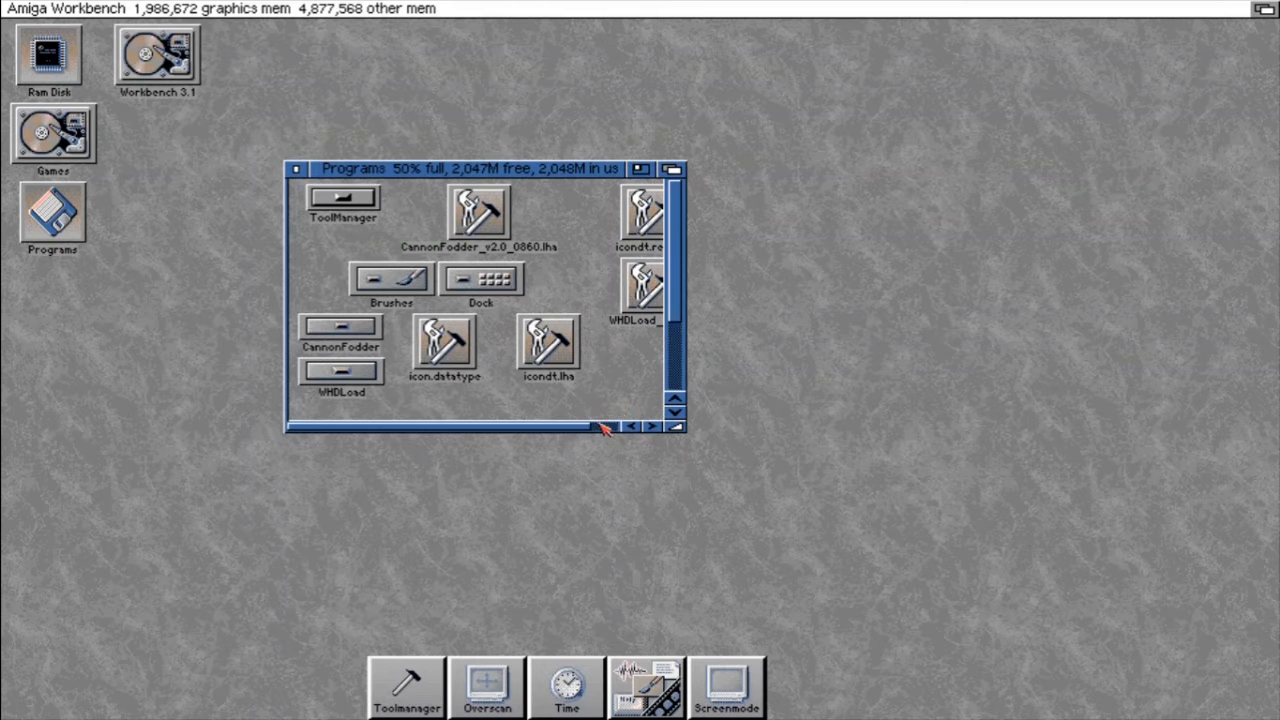
{"action": "left_click", "coordinate": [453, 345]}
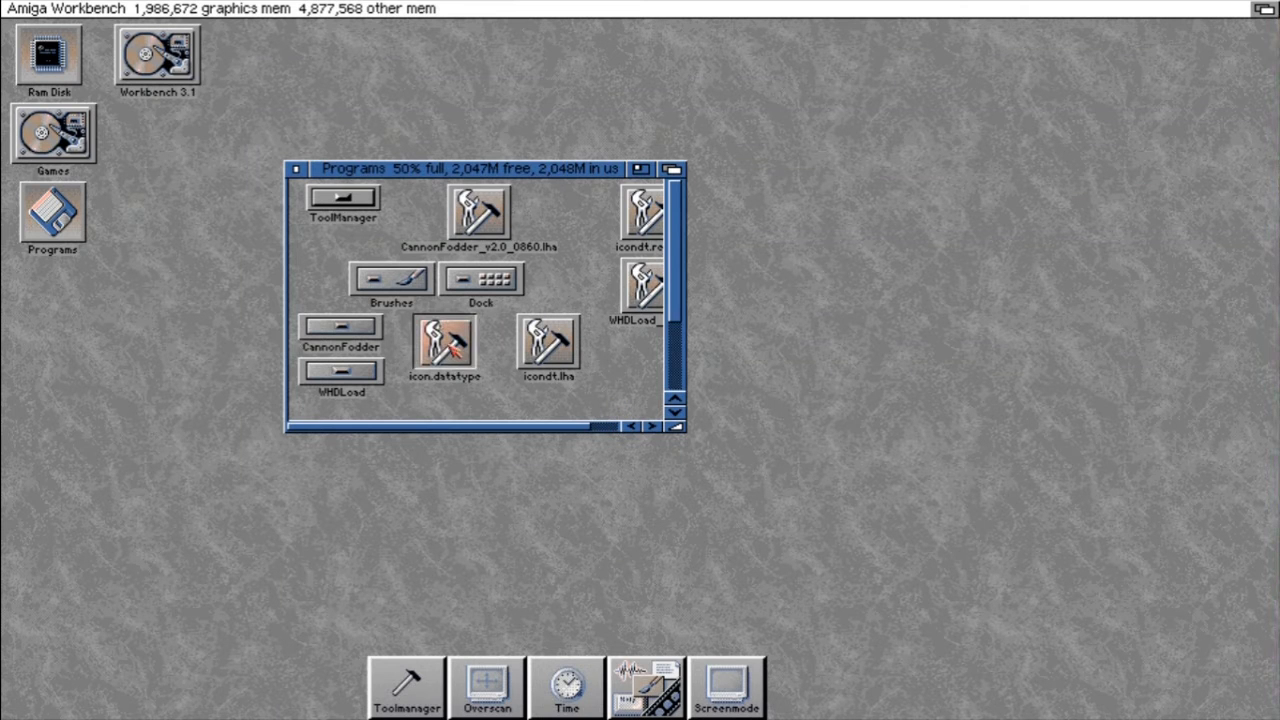
{"action": "left_click", "coordinate": [578, 358]}
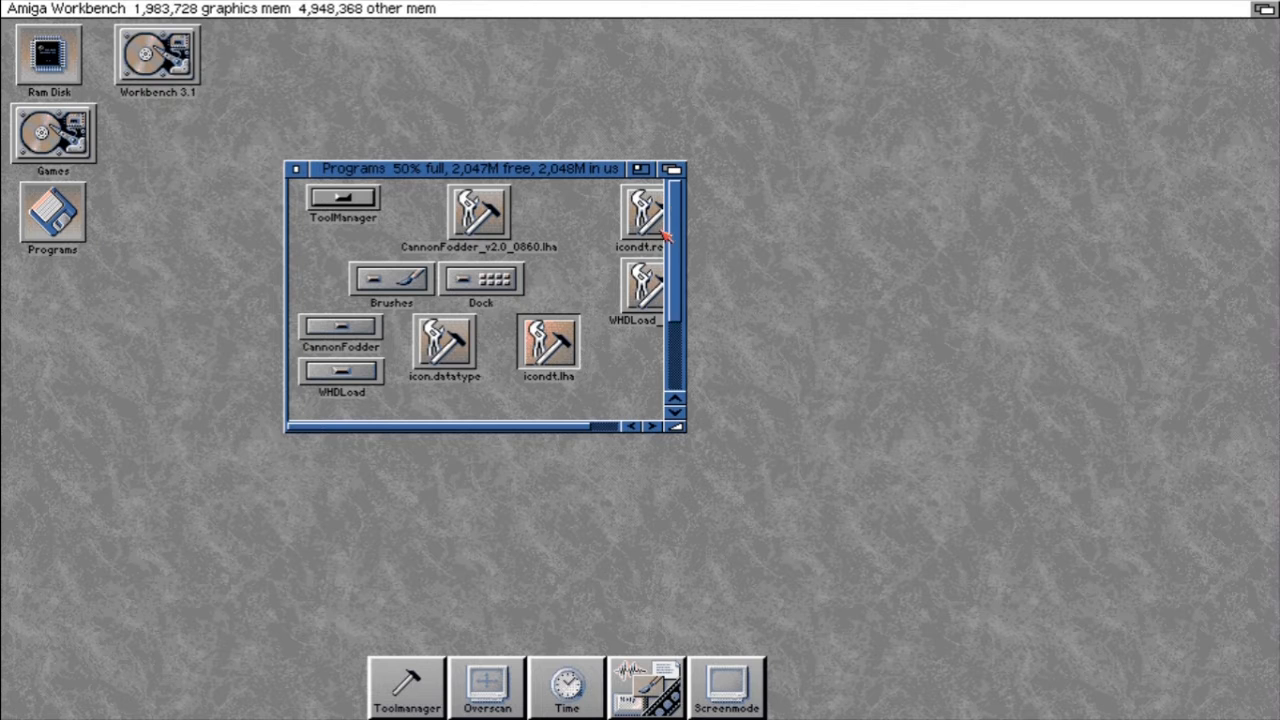
- Move the icondt.readme file to the free space below icon.datatype in the Programs window
{"action": "left_click_drag", "start_coordinate": [651, 227], "coordinate": [503, 408]}
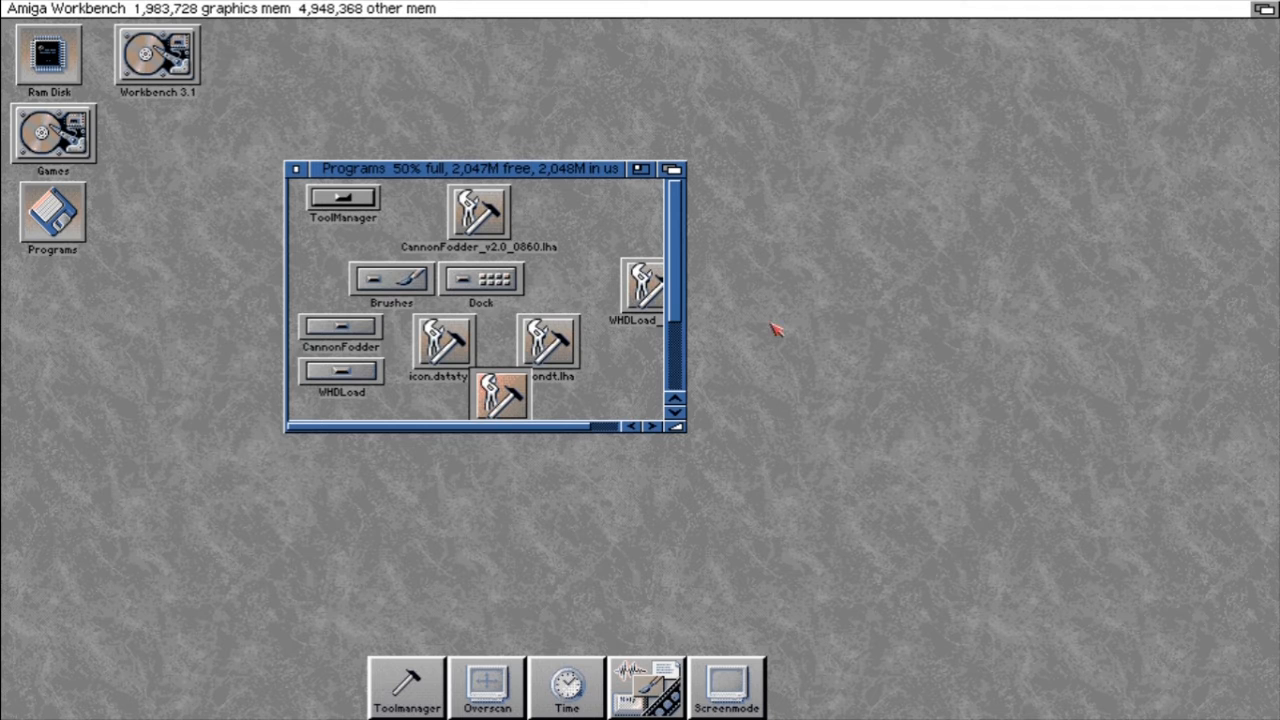
{"action": "left_click_drag", "start_coordinate": [676, 285], "coordinate": [675, 312]}
{"action": "left_click_drag", "start_coordinate": [478, 350], "coordinate": [445, 388]}
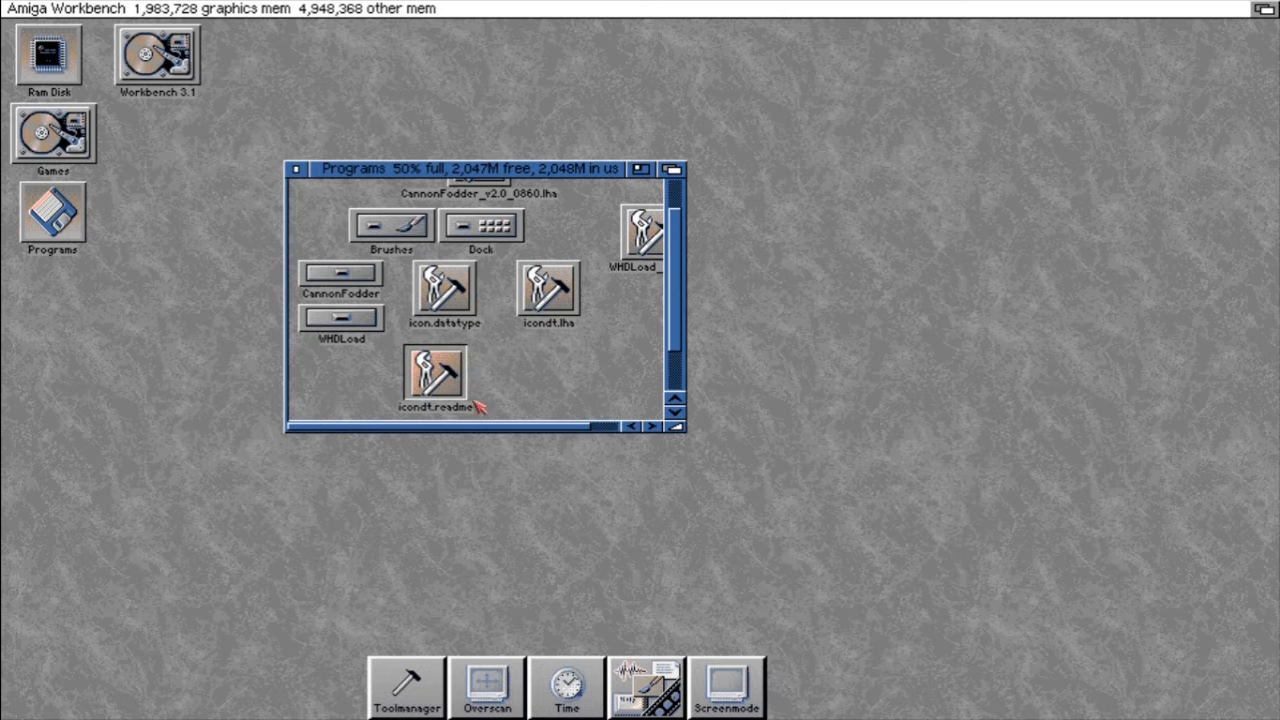
{"action": "left_click_drag", "start_coordinate": [675, 325], "coordinate": [675, 297]}
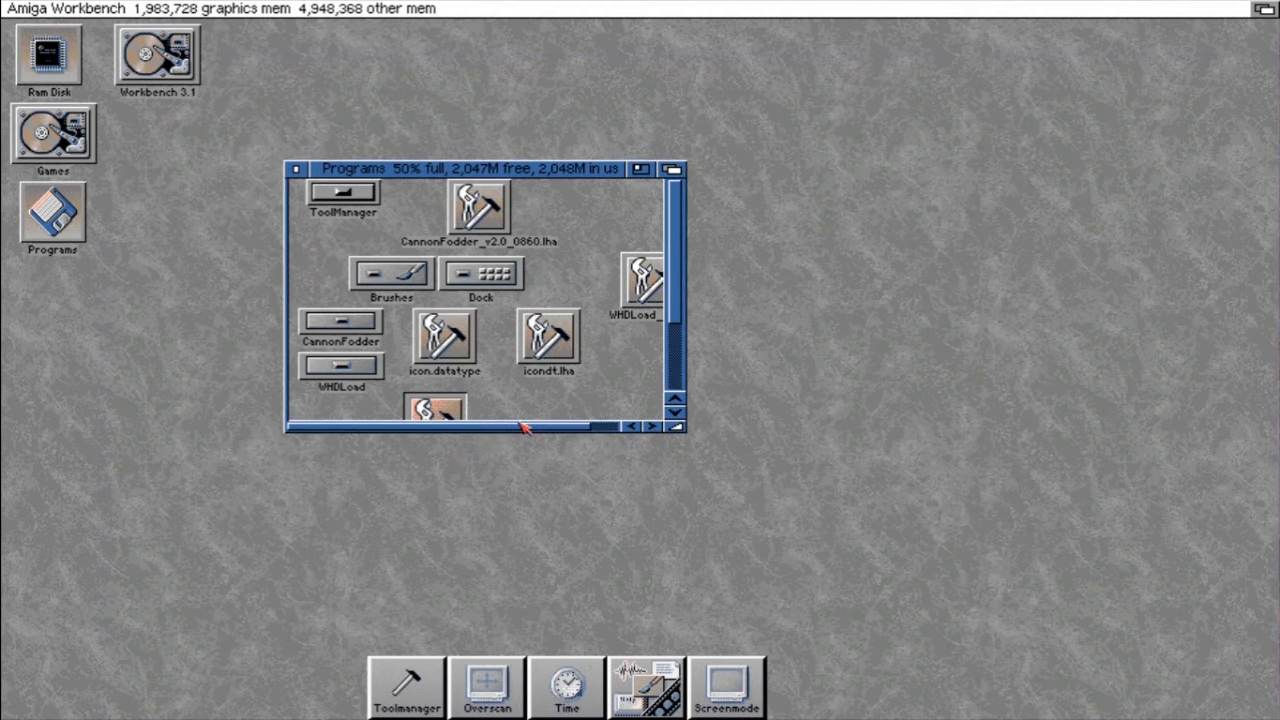
- Clean up the icons in the Programs window and place the Icon file just below the Dock drawer
{"action": "left_click", "coordinate": [607, 428]}
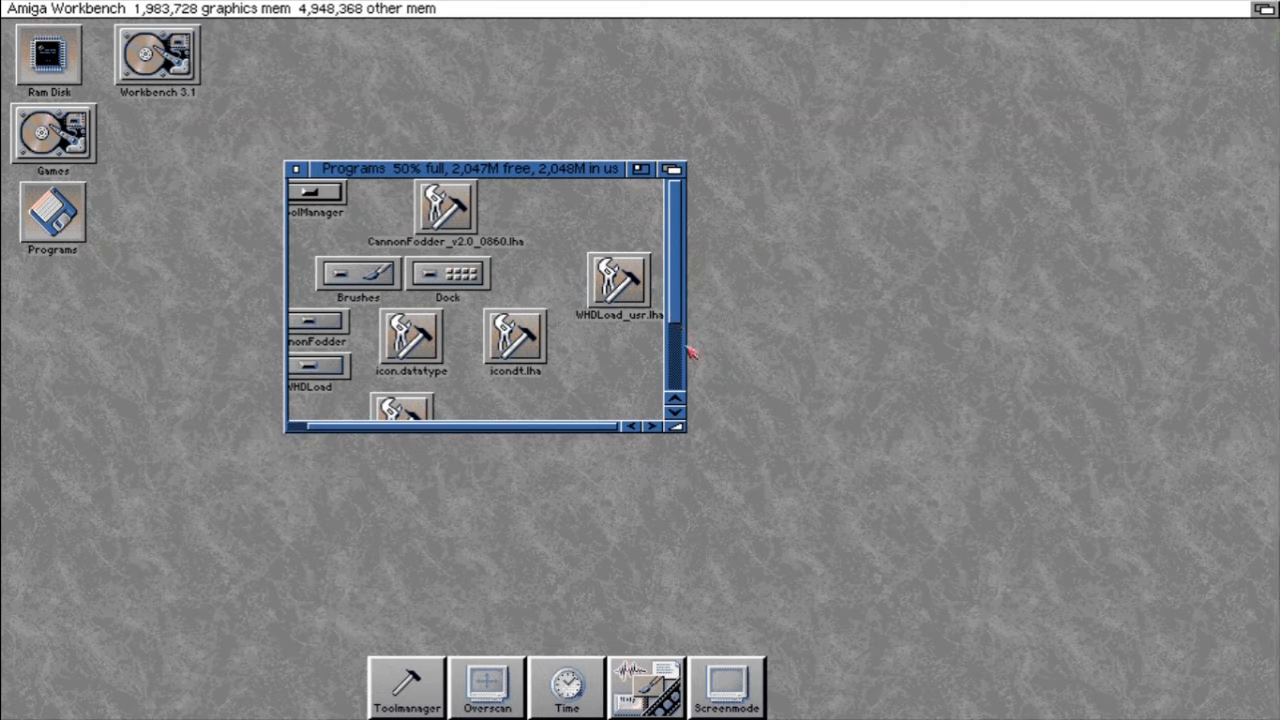
{"action": "left_click", "coordinate": [675, 374]}
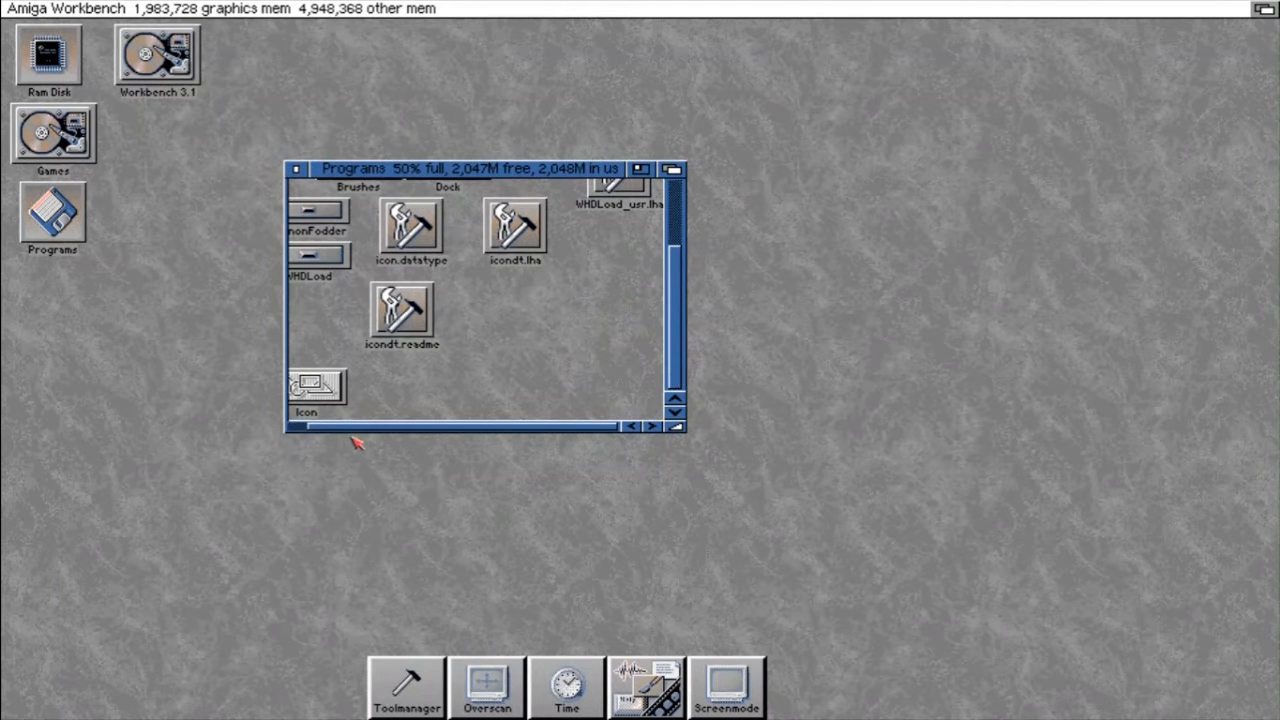
{"action": "left_click", "coordinate": [297, 425]}
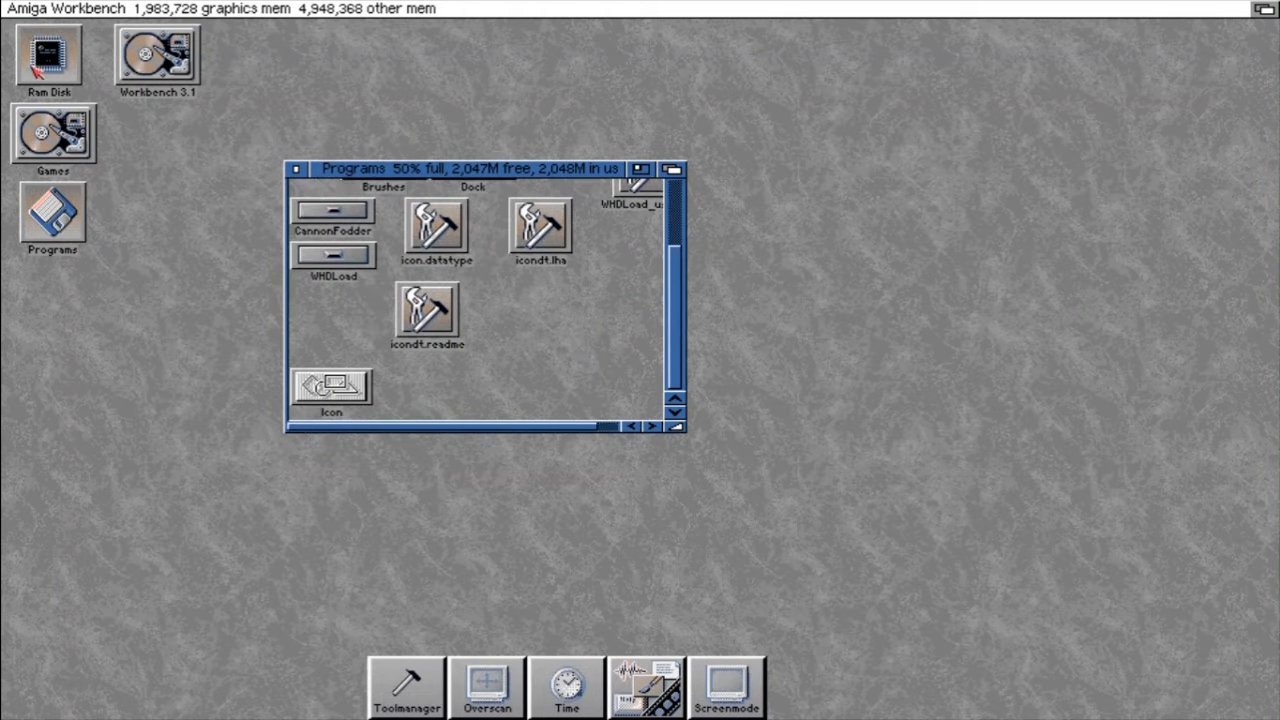
{"action": "right_click", "coordinate": [150, 10]}
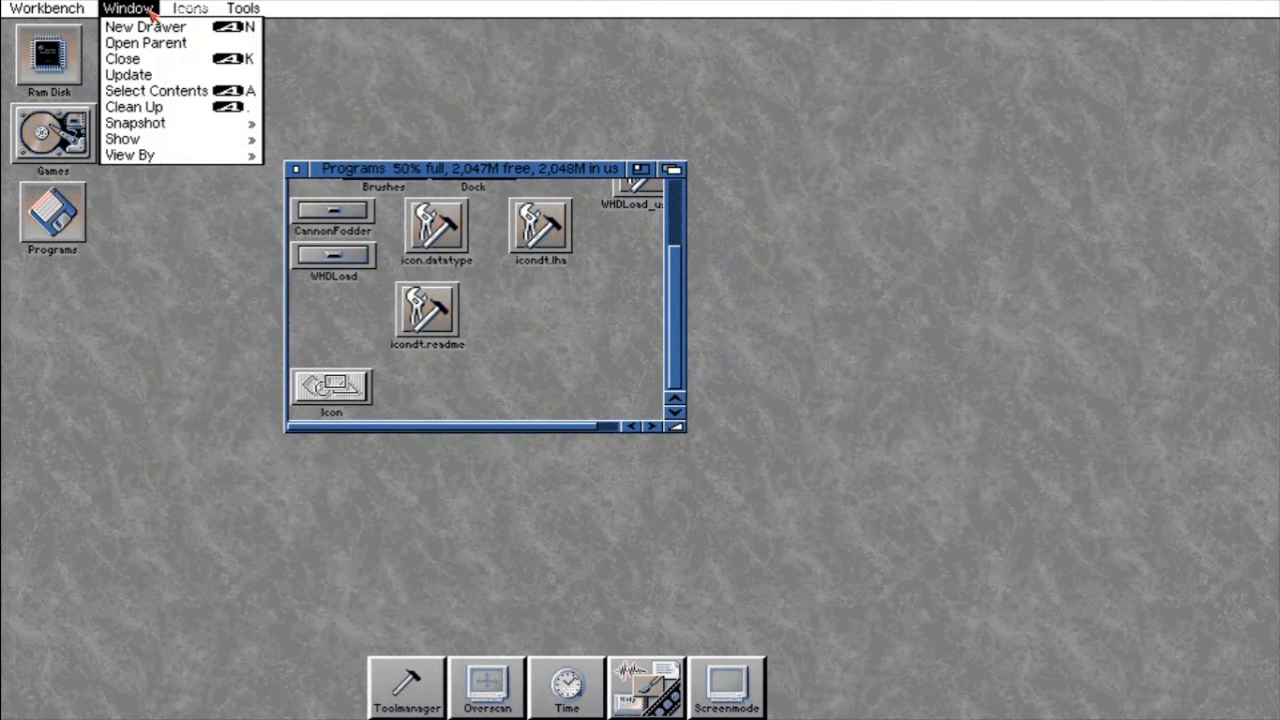
{"action": "left_click", "coordinate": [198, 111]}
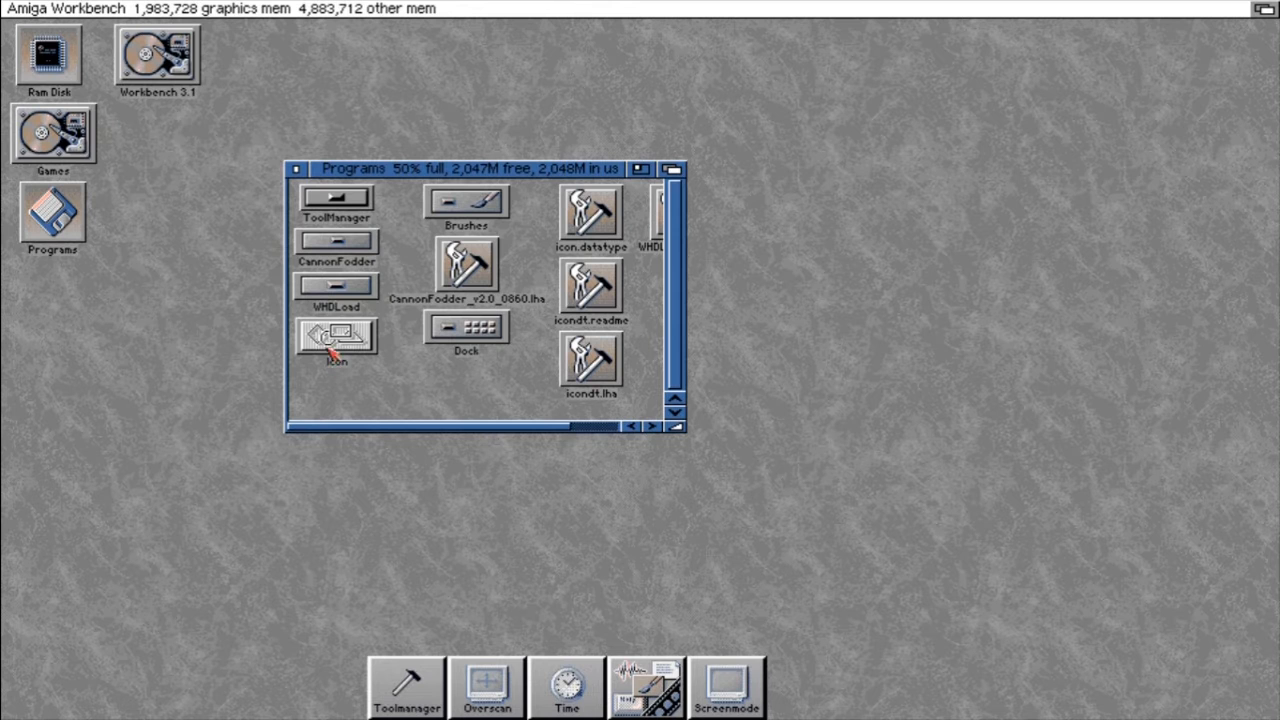
{"action": "left_click_drag", "start_coordinate": [330, 350], "coordinate": [464, 396]}
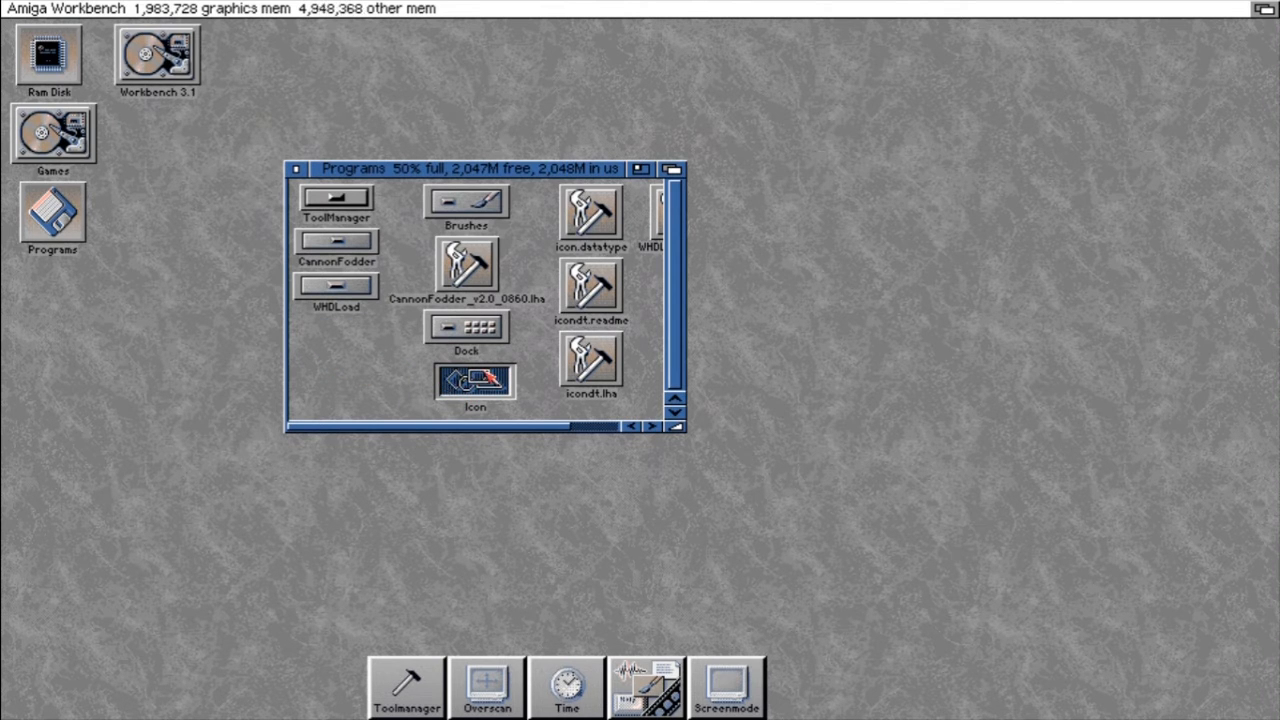
- Open the Workbench 3.1 drive and go to its Devs/DataTypes drawer
{"action": "double_click", "coordinate": [154, 72]}
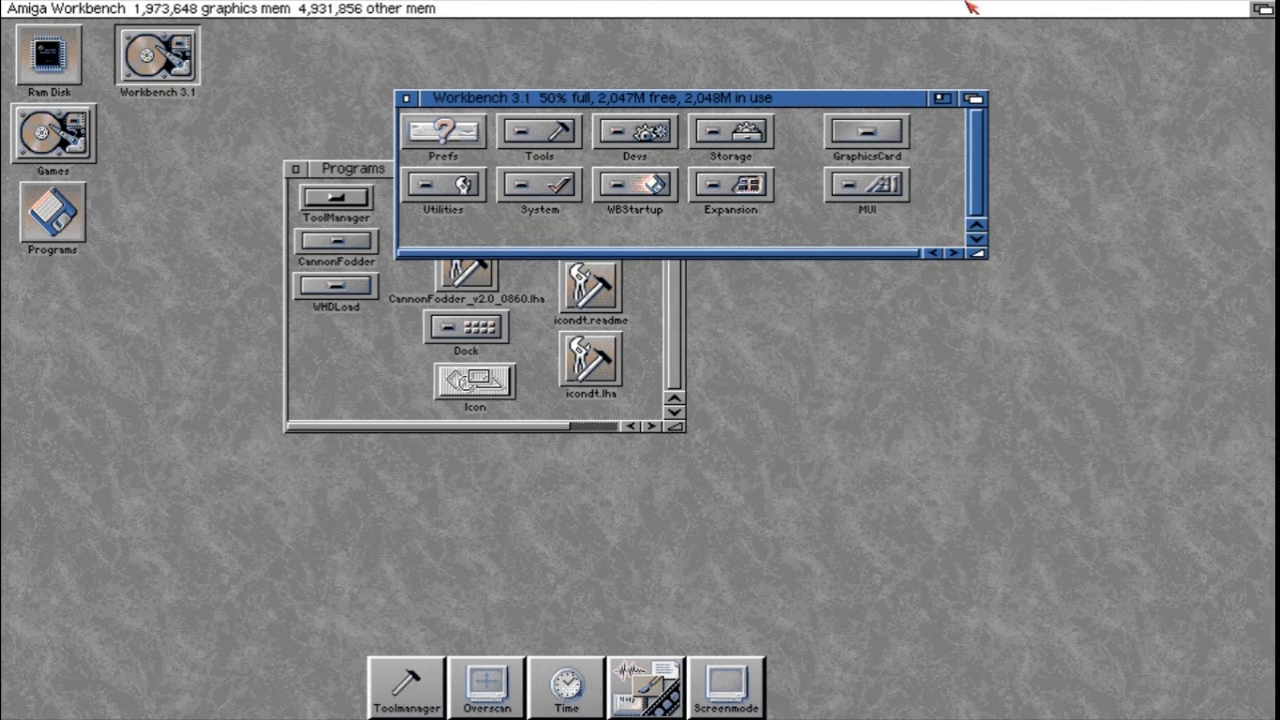
{"action": "left_click", "coordinate": [905, 500]}
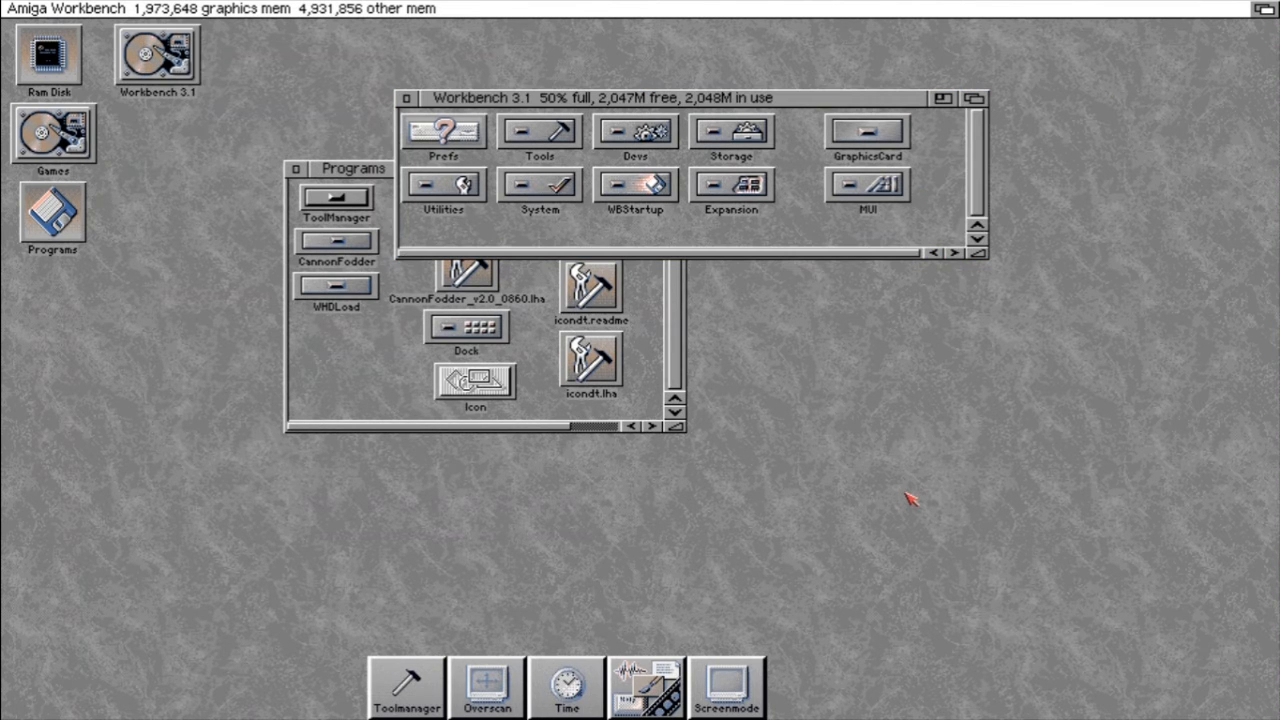
{"action": "left_click", "coordinate": [657, 135]}
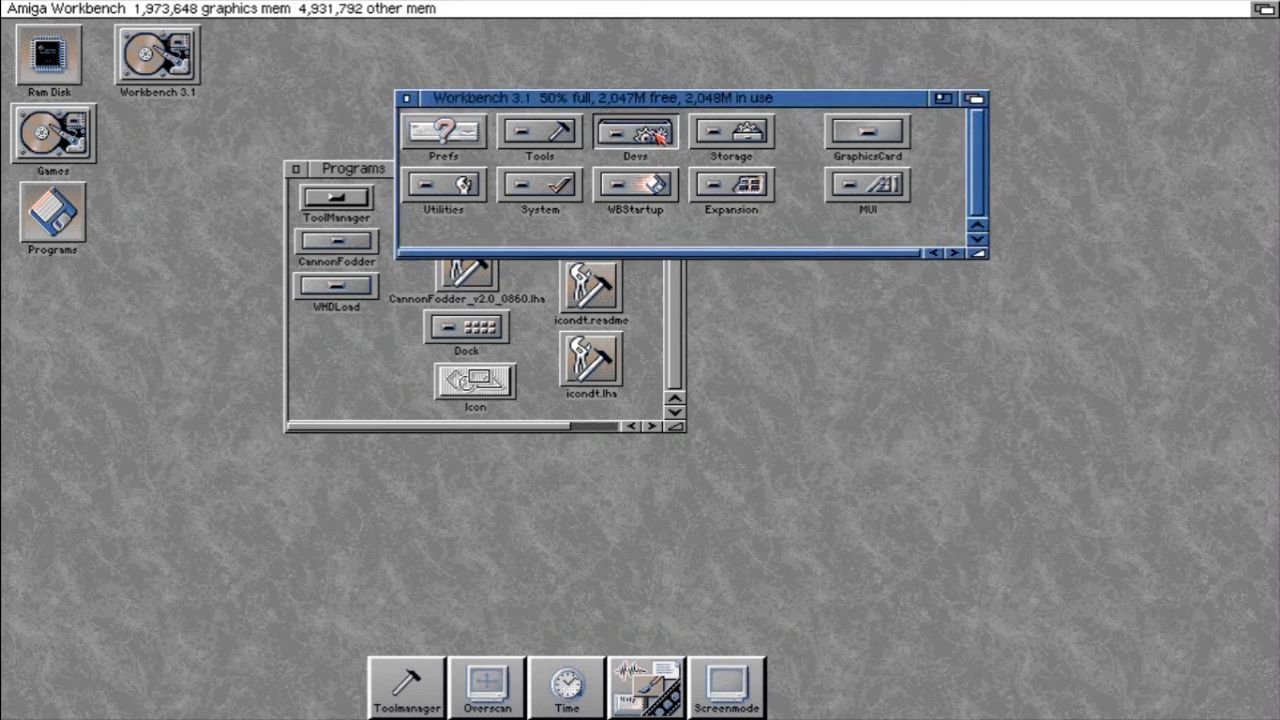
{"action": "double_click", "coordinate": [657, 136]}
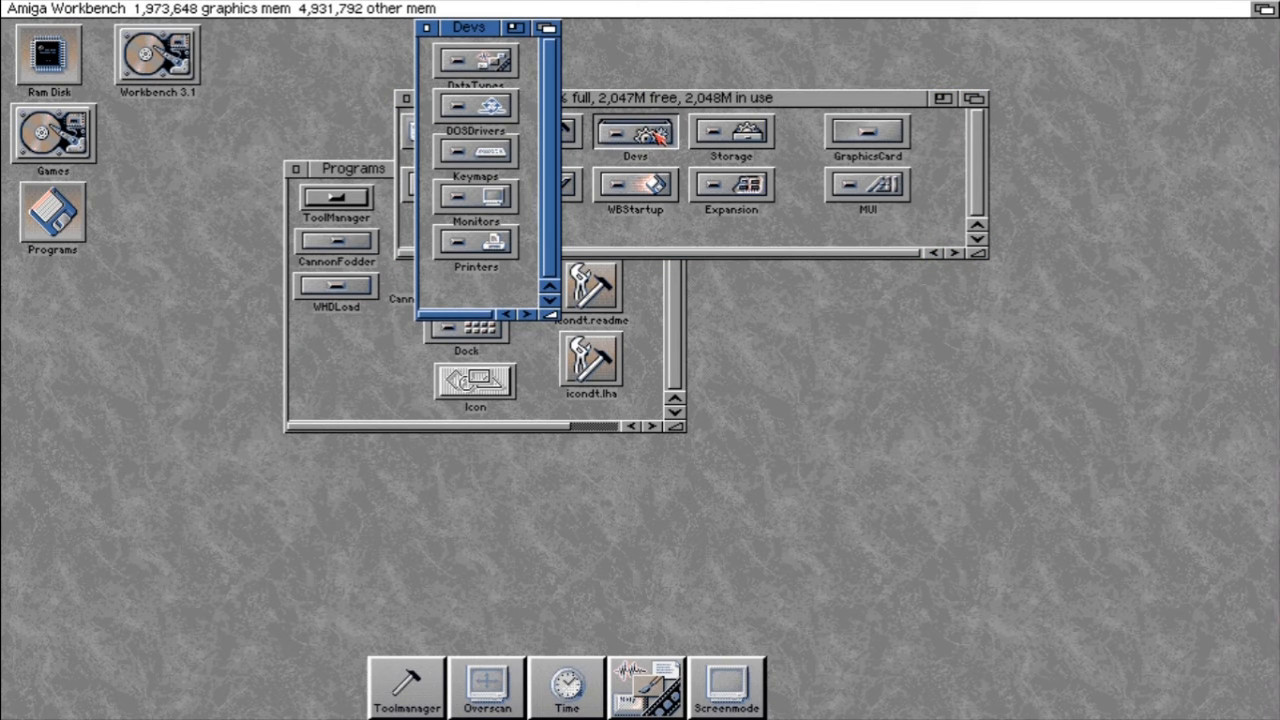
{"action": "left_click", "coordinate": [466, 66]}
{"action": "double_click", "coordinate": [466, 66]}
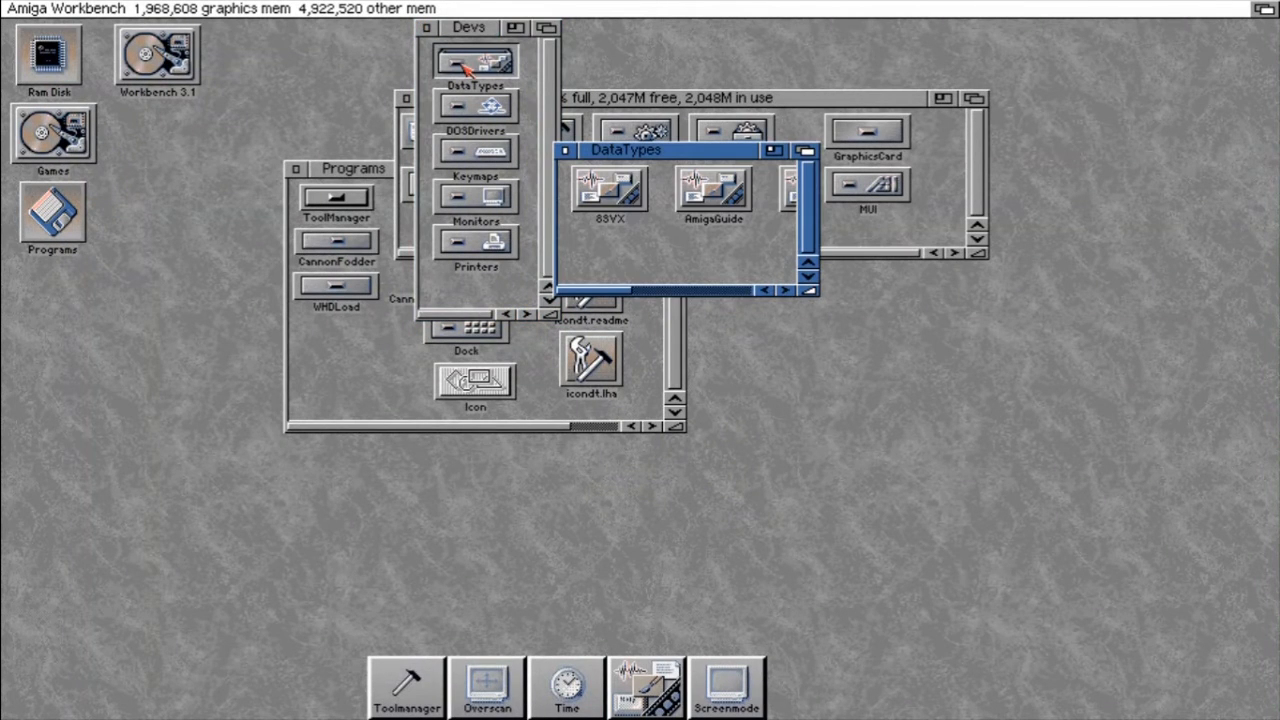
- Copy the Icon file from the Programs drive into Devs/DataTypes, and close the DataTypes and Devs windows
{"action": "left_click", "coordinate": [669, 293]}
{"action": "left_click_drag", "start_coordinate": [669, 291], "coordinate": [746, 302]}
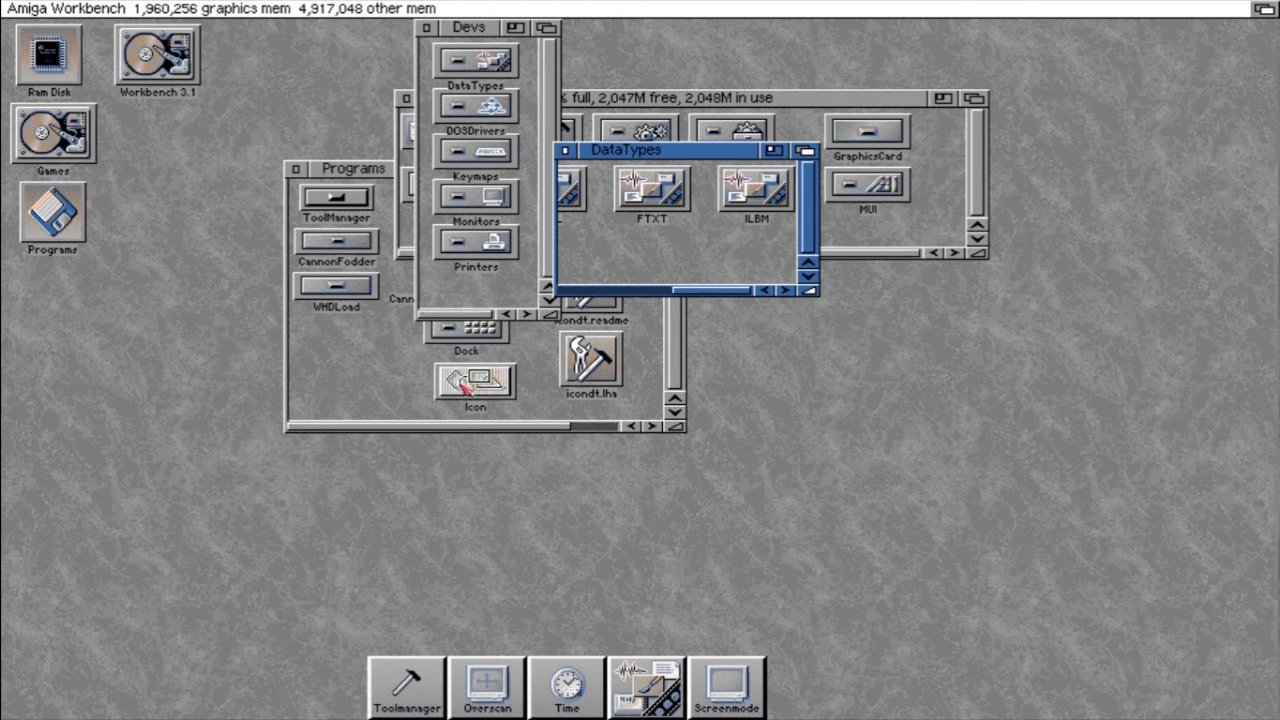
{"action": "left_click_drag", "start_coordinate": [494, 372], "coordinate": [704, 241]}
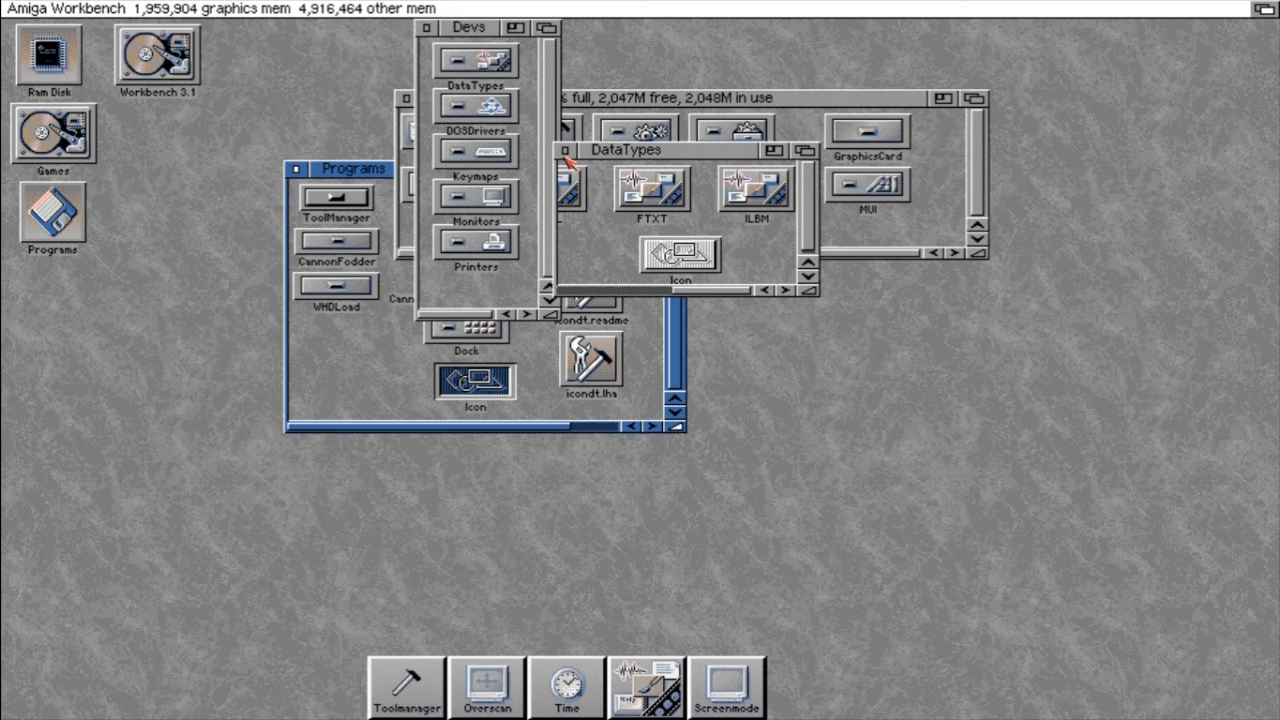
{"action": "left_click", "coordinate": [566, 151]}
{"action": "left_click", "coordinate": [474, 78]}
{"action": "left_click", "coordinate": [427, 30]}
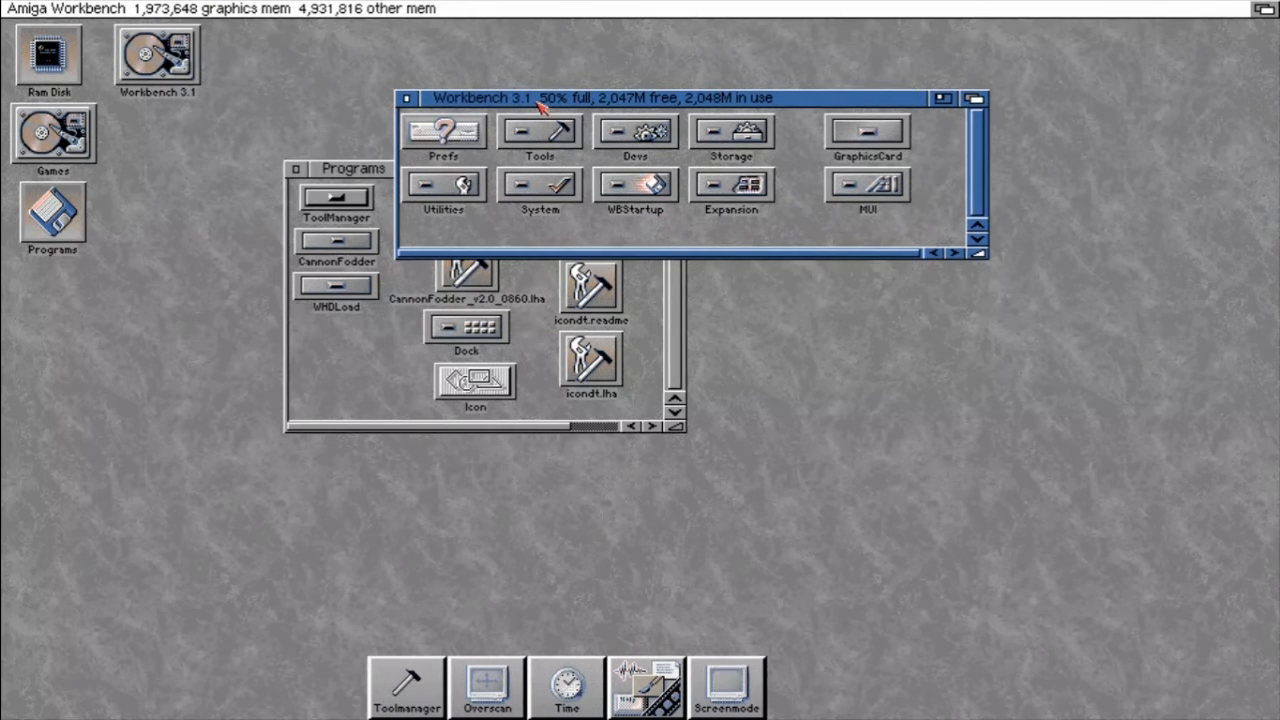
- Show all files in the Workbench 3.1 window and open its Classes drawer
{"action": "right_click", "coordinate": [243, 7]}
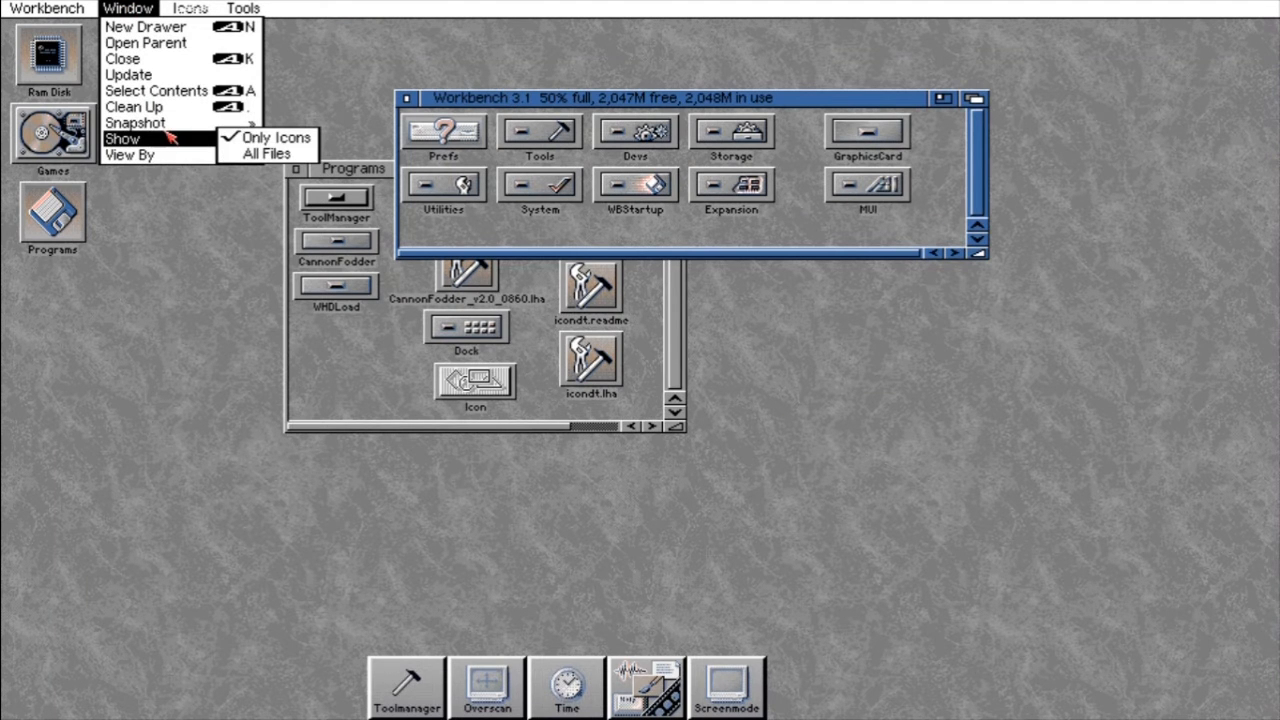
{"action": "mouse_move", "coordinate": [231, 155]}
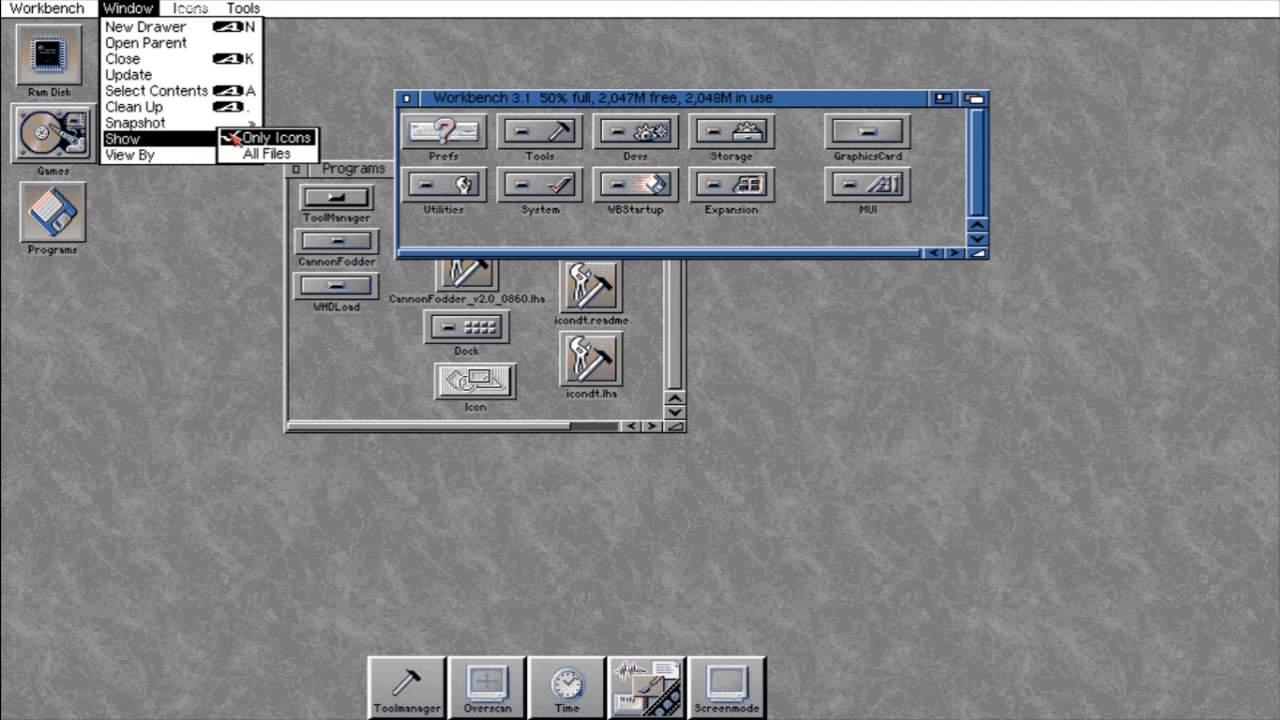
{"action": "left_click", "coordinate": [258, 155]}
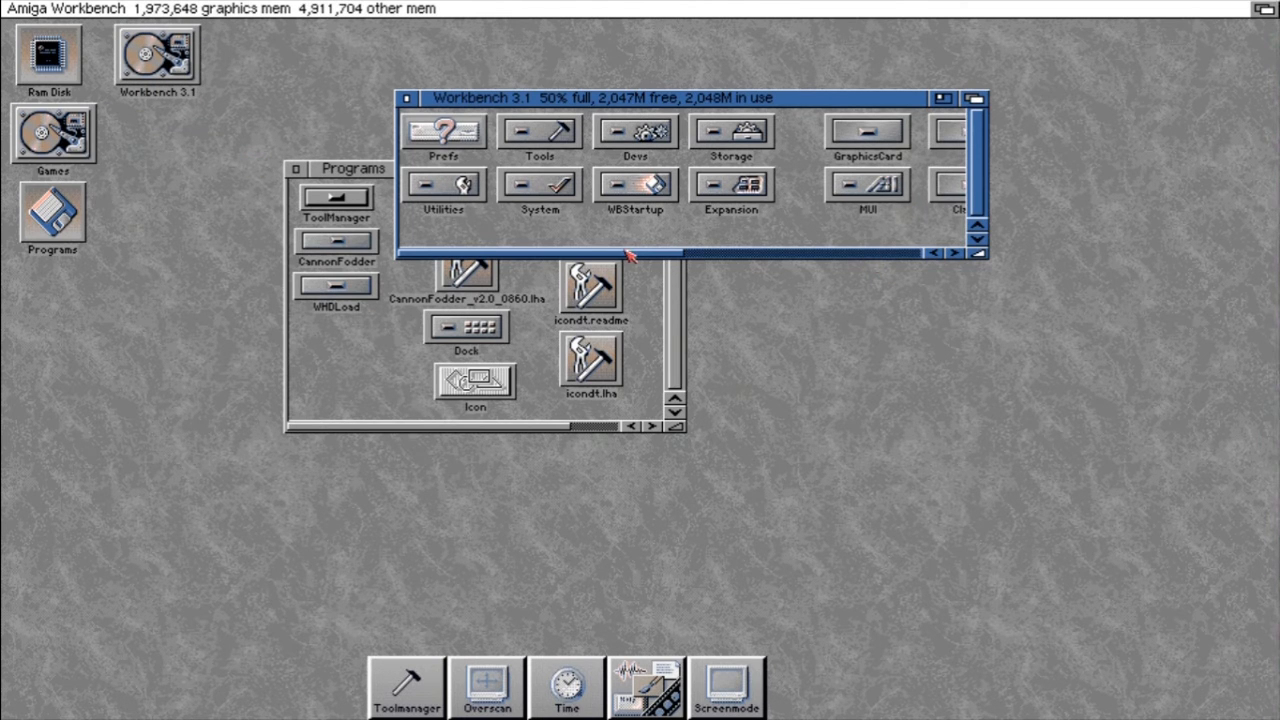
{"action": "left_click_drag", "start_coordinate": [630, 256], "coordinate": [778, 255]}
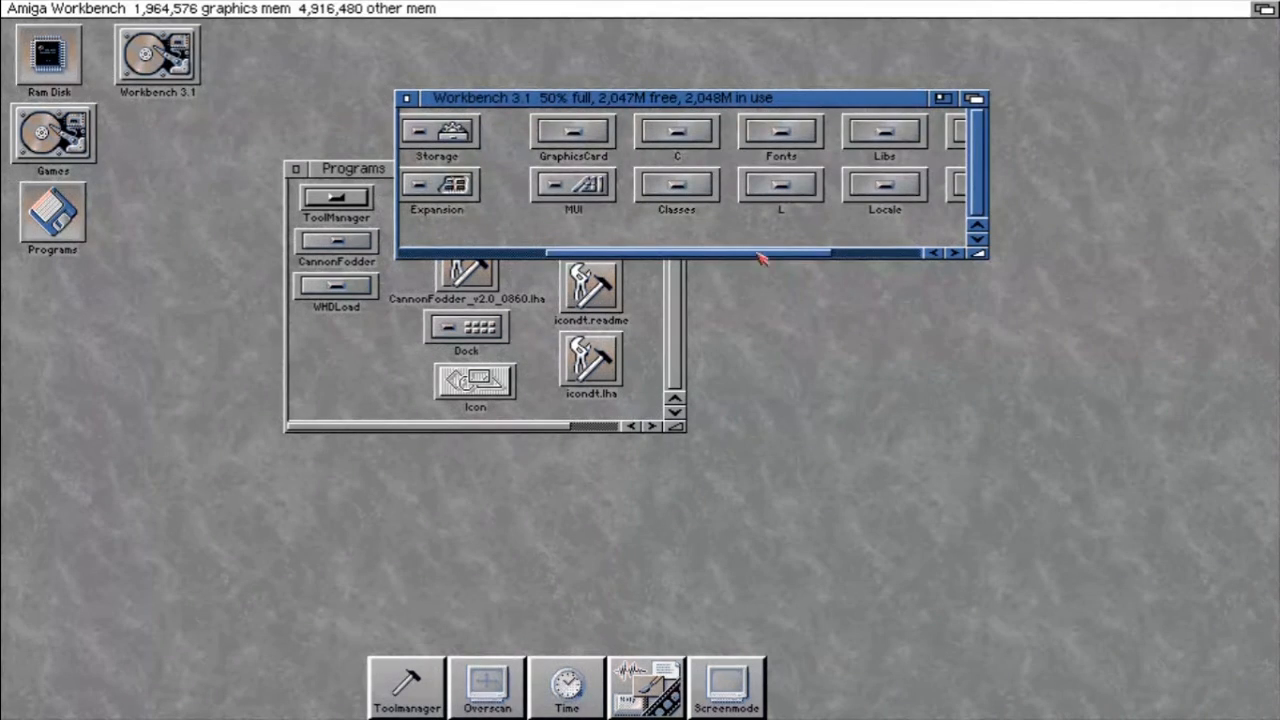
{"action": "double_click", "coordinate": [662, 200]}
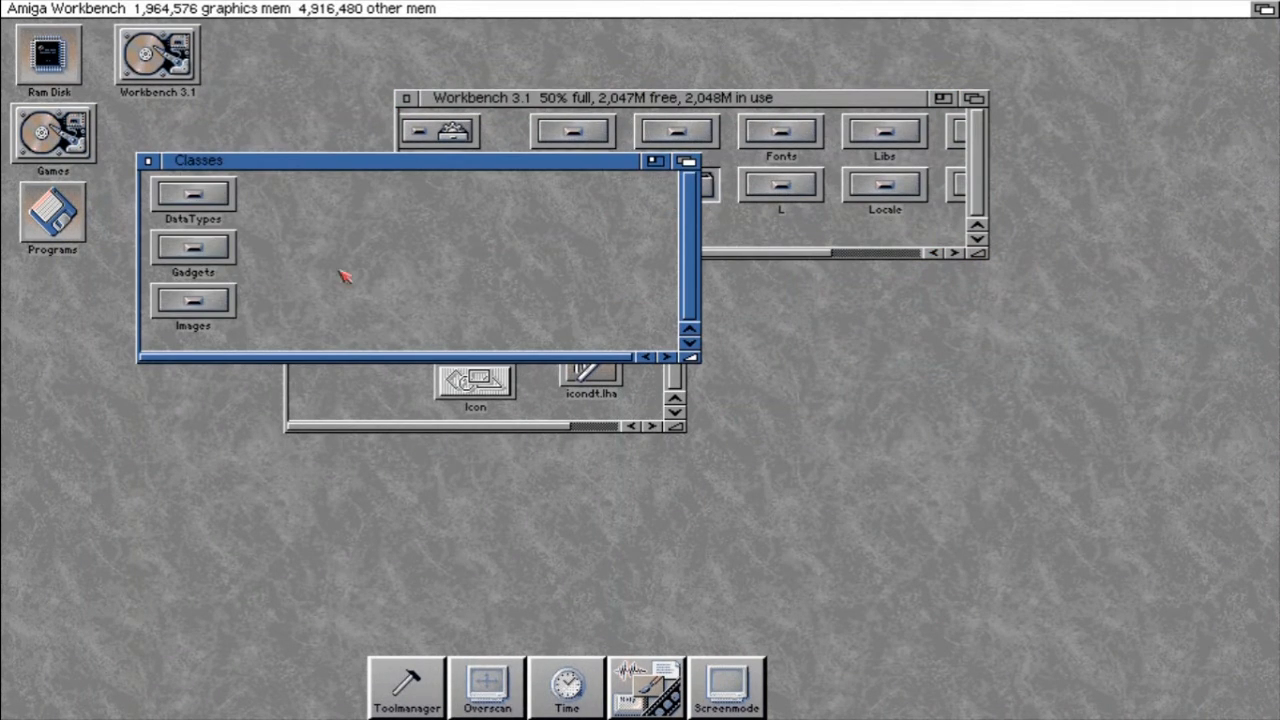
- Open the DataTypes drawer inside Classes and move its window clear below the Programs window
{"action": "double_click", "coordinate": [206, 207]}
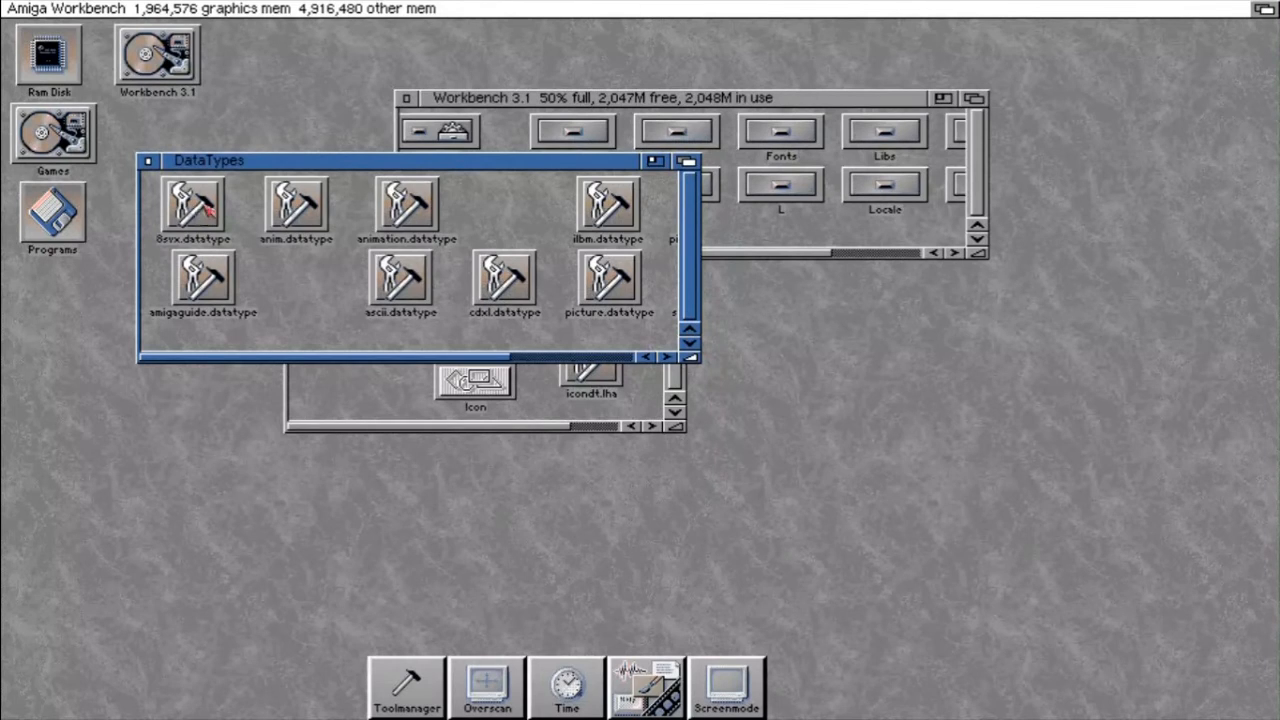
{"action": "left_click", "coordinate": [384, 428]}
{"action": "left_click", "coordinate": [438, 165]}
{"action": "left_click_drag", "start_coordinate": [443, 167], "coordinate": [660, 447]}
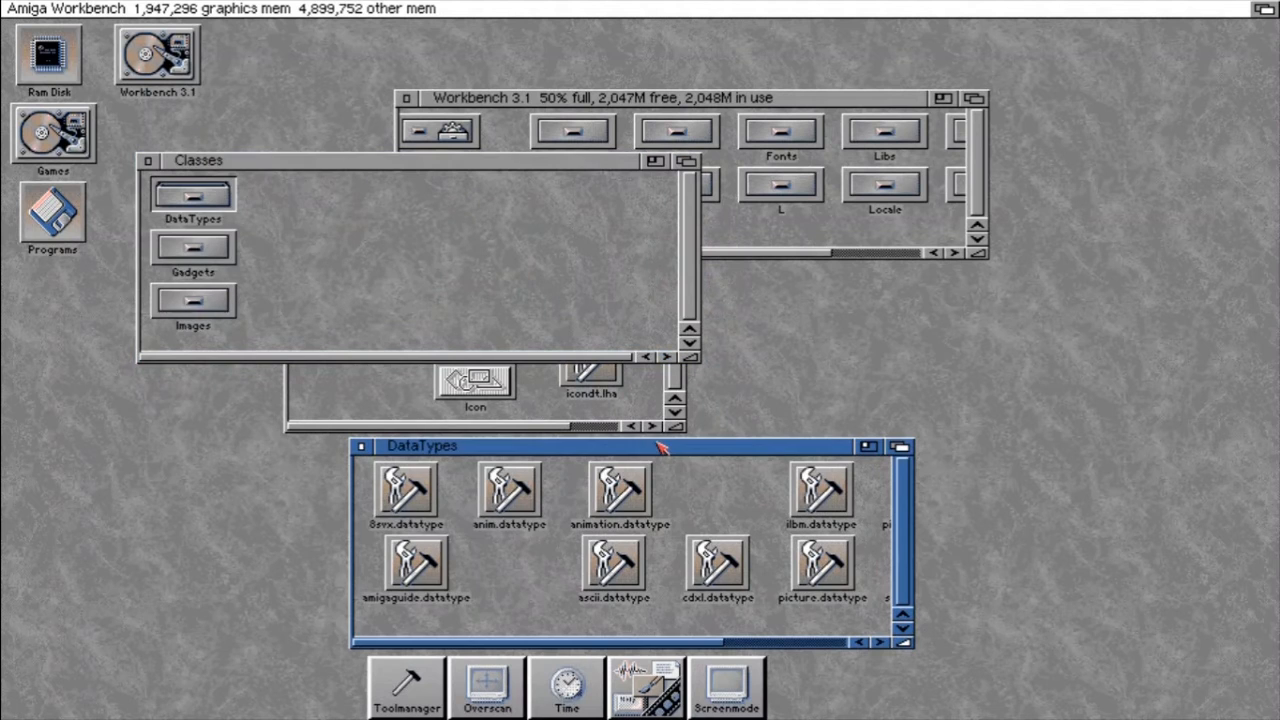
- Close the Classes and Workbench 3.1 windows and copy icon.datatype from Programs into the Classes/DataTypes drawer
{"action": "left_click", "coordinate": [148, 162]}
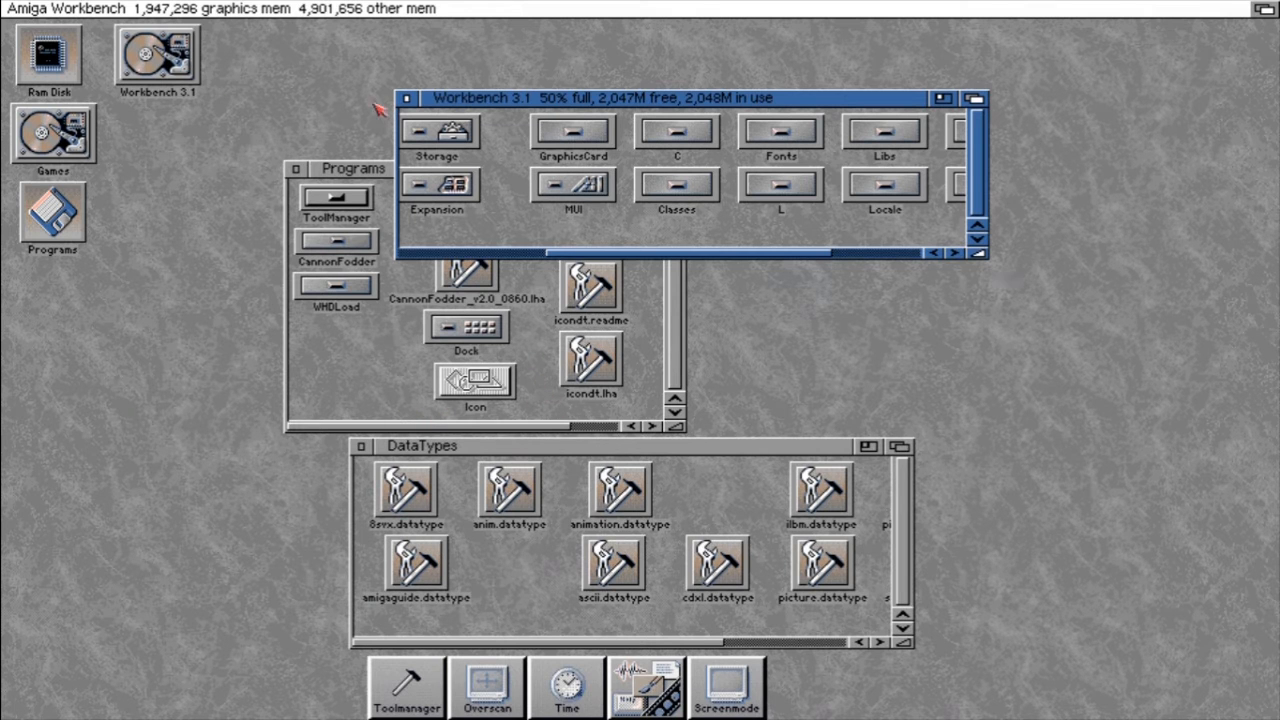
{"action": "left_click", "coordinate": [406, 98]}
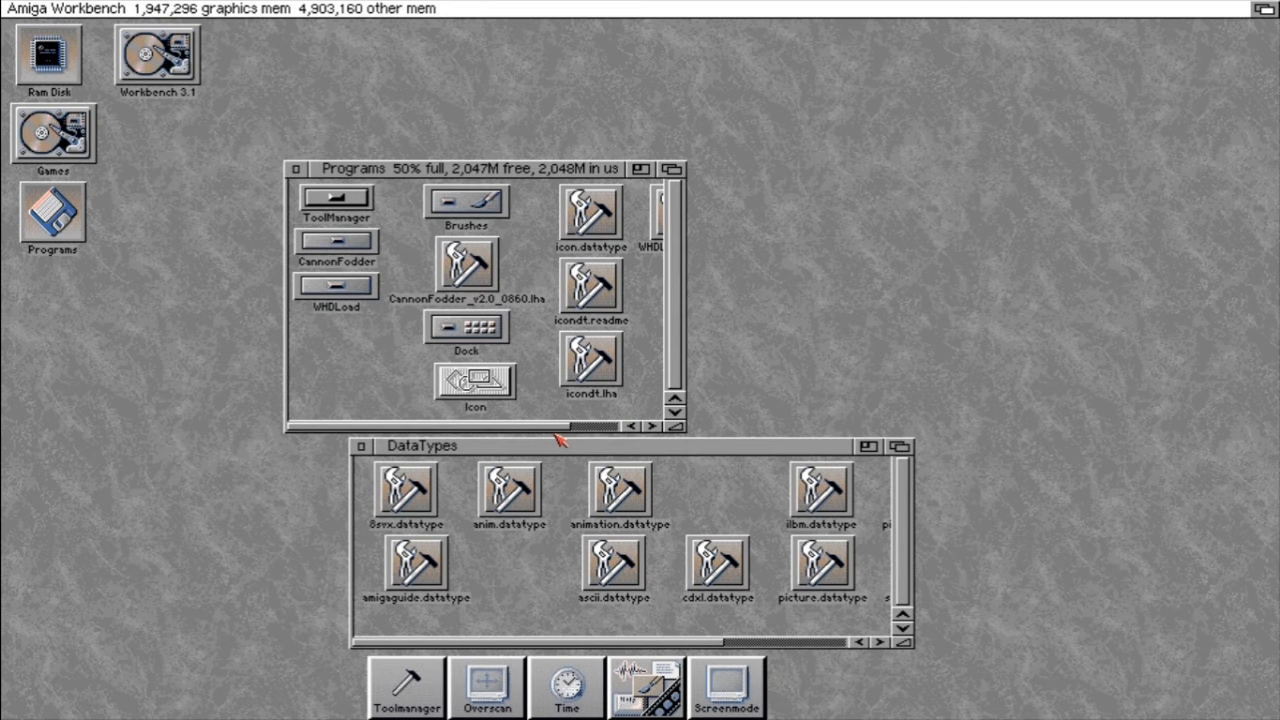
{"action": "left_click", "coordinate": [620, 428]}
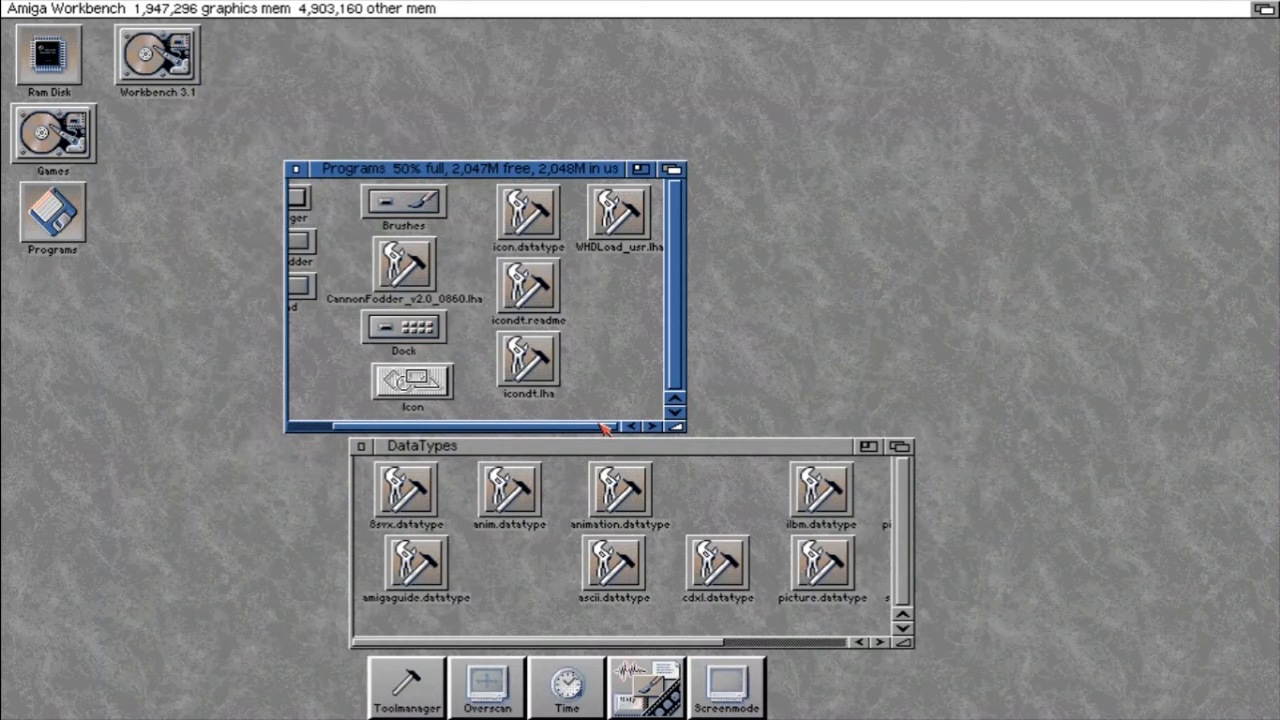
{"action": "left_click_drag", "start_coordinate": [530, 228], "coordinate": [517, 590]}
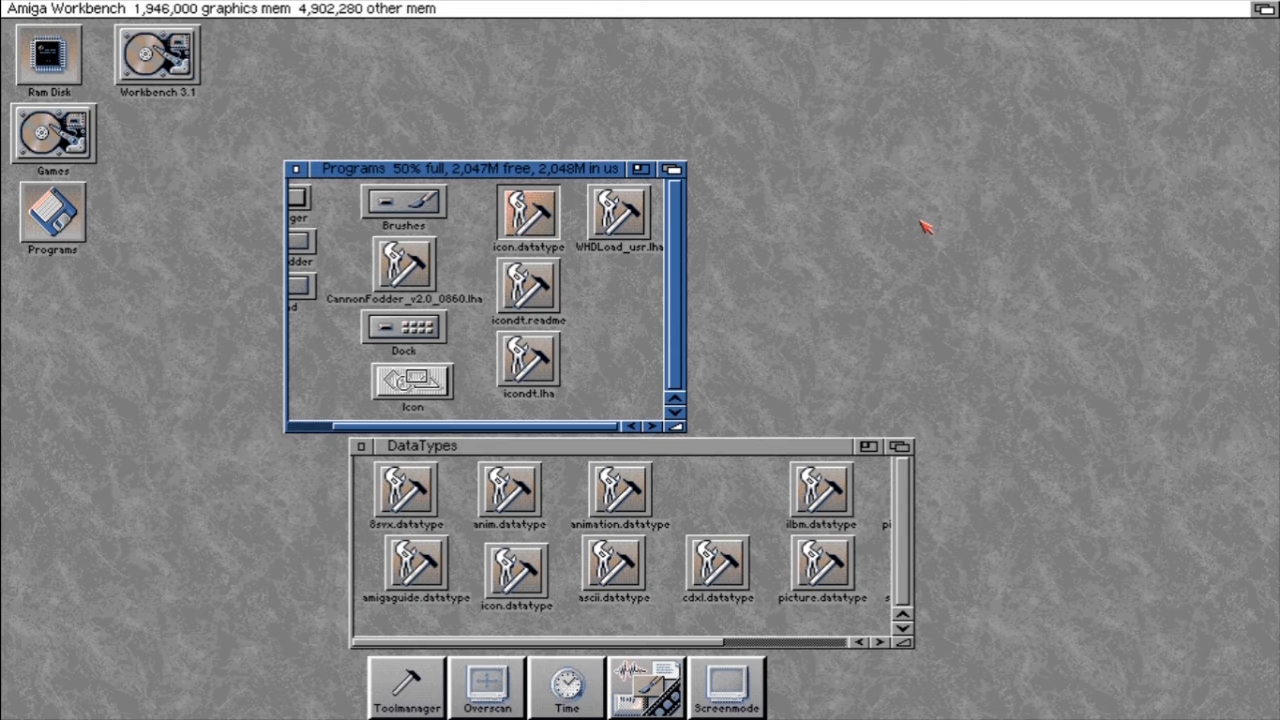
- Reset the emulated Amiga through the FS-UAE emulator options and confirm the reset
{"action": "key", "text": "F12"}
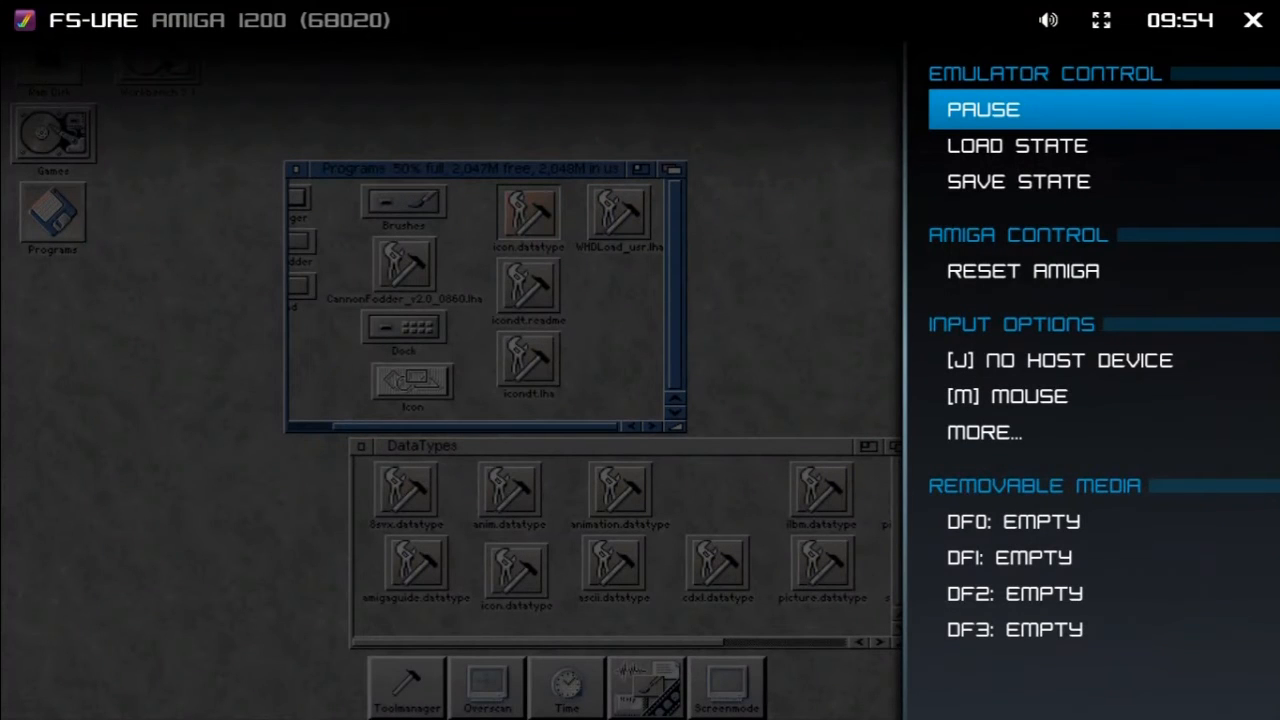
{"action": "key", "text": "Down"}
{"action": "key", "text": "Down"}
{"action": "key", "text": "Down"}
{"action": "key", "text": "Down"}
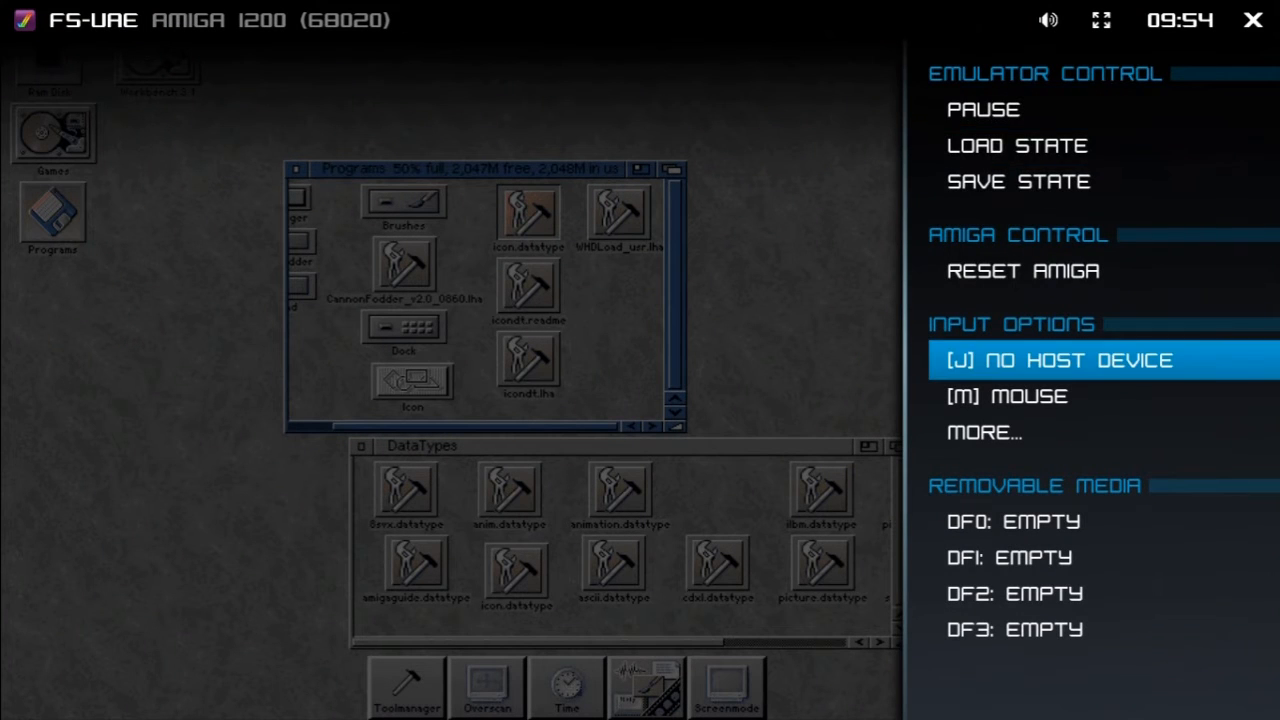
{"action": "key", "text": "Up"}
{"action": "key", "text": "Return"}
{"action": "key", "text": "Return"}
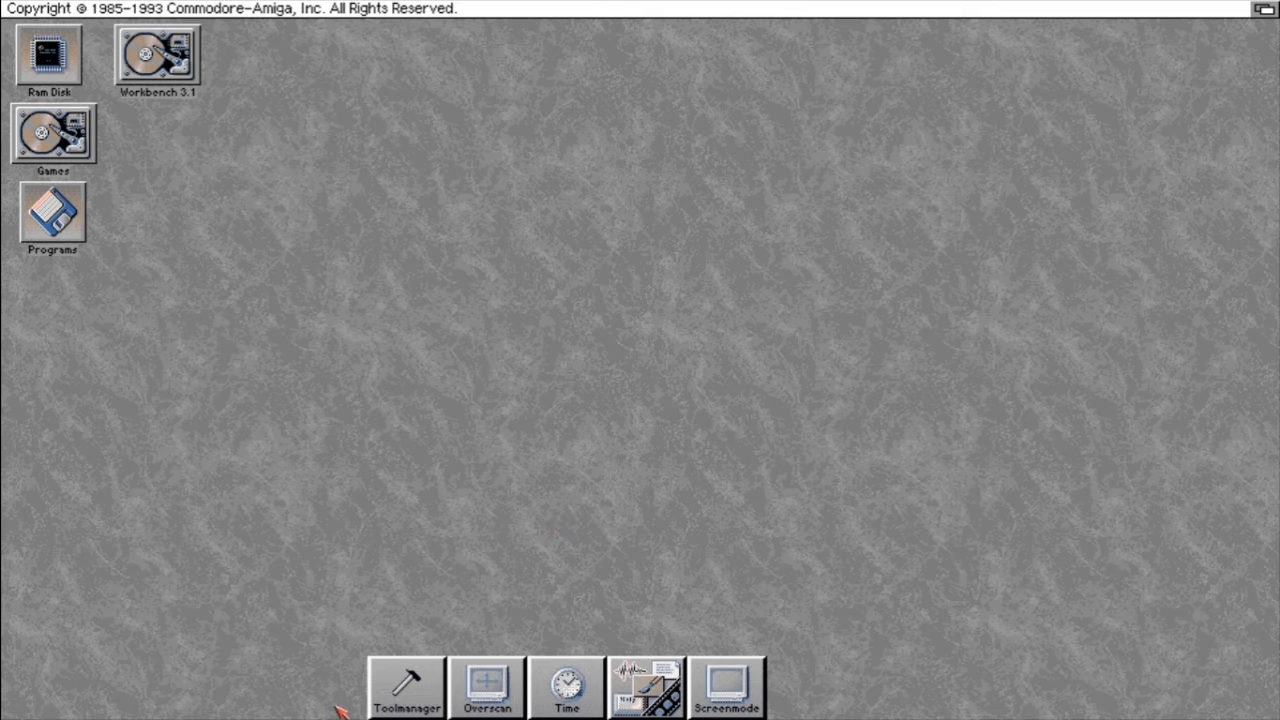
- Open the ToolManager preferences and create a new image object in the MyFavProgsImg group
{"action": "left_click", "coordinate": [408, 697]}
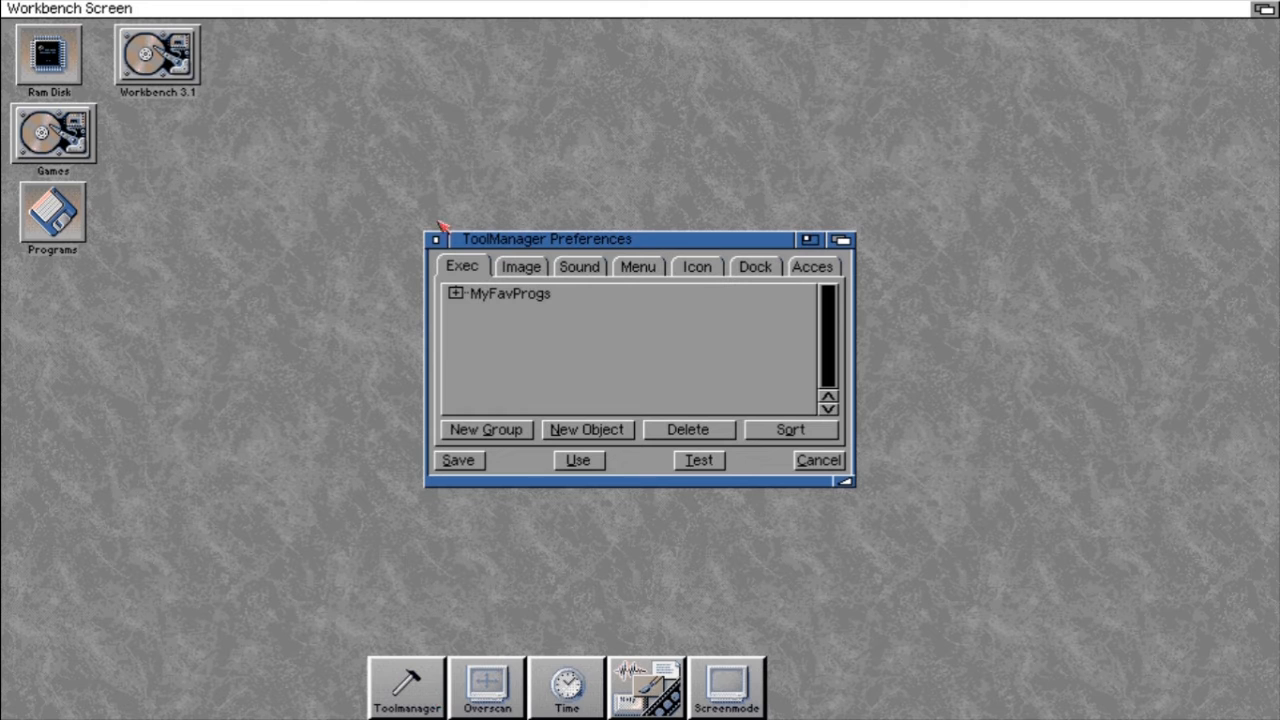
{"action": "left_click", "coordinate": [521, 267]}
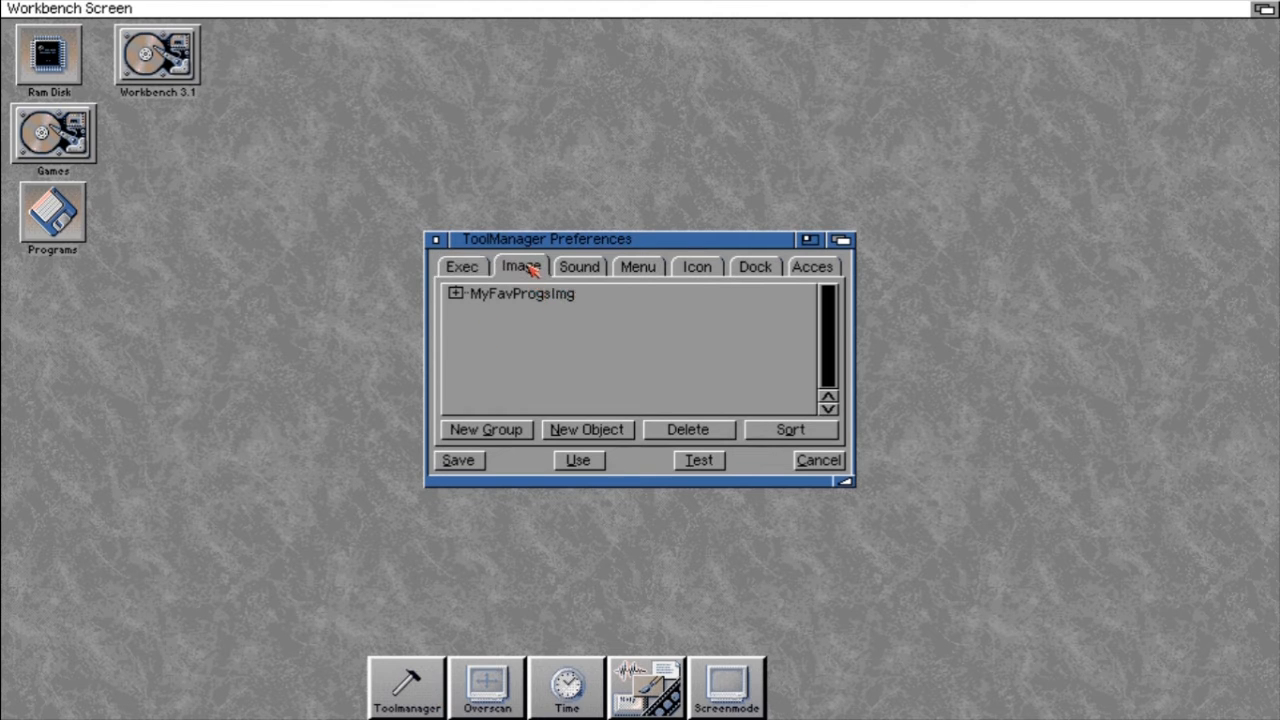
{"action": "left_click", "coordinate": [455, 293]}
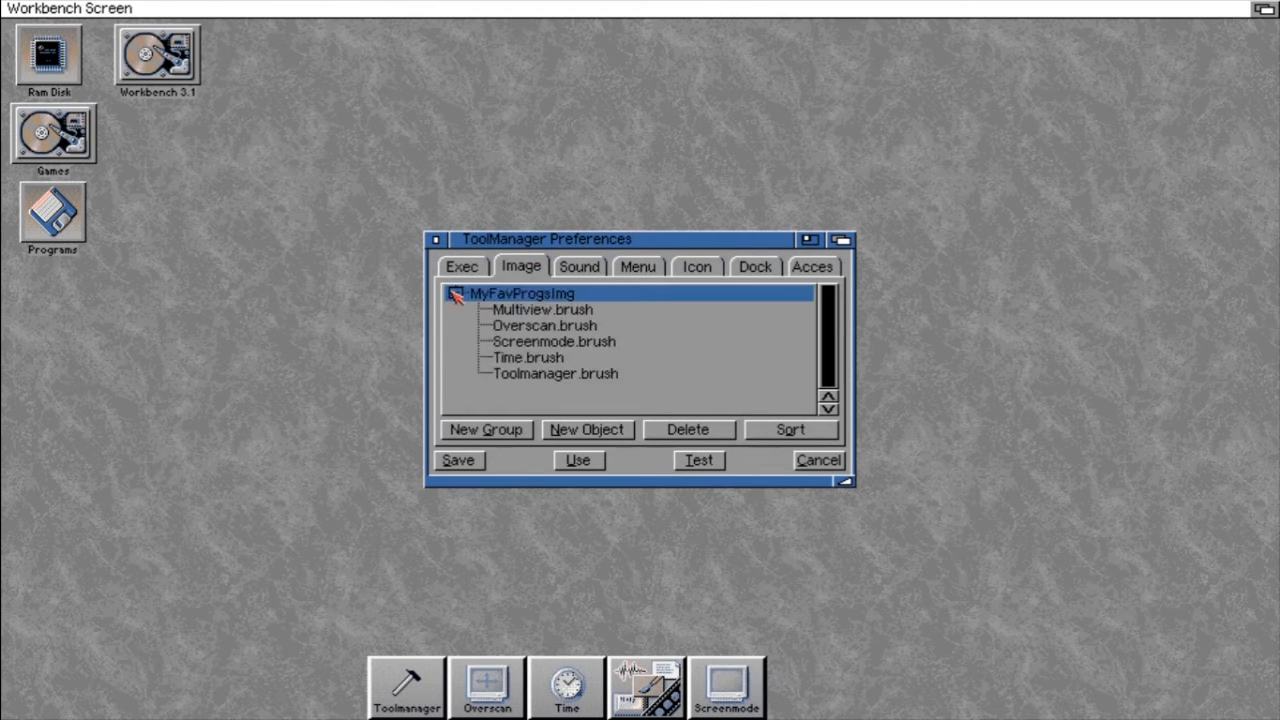
{"action": "left_click", "coordinate": [583, 436]}
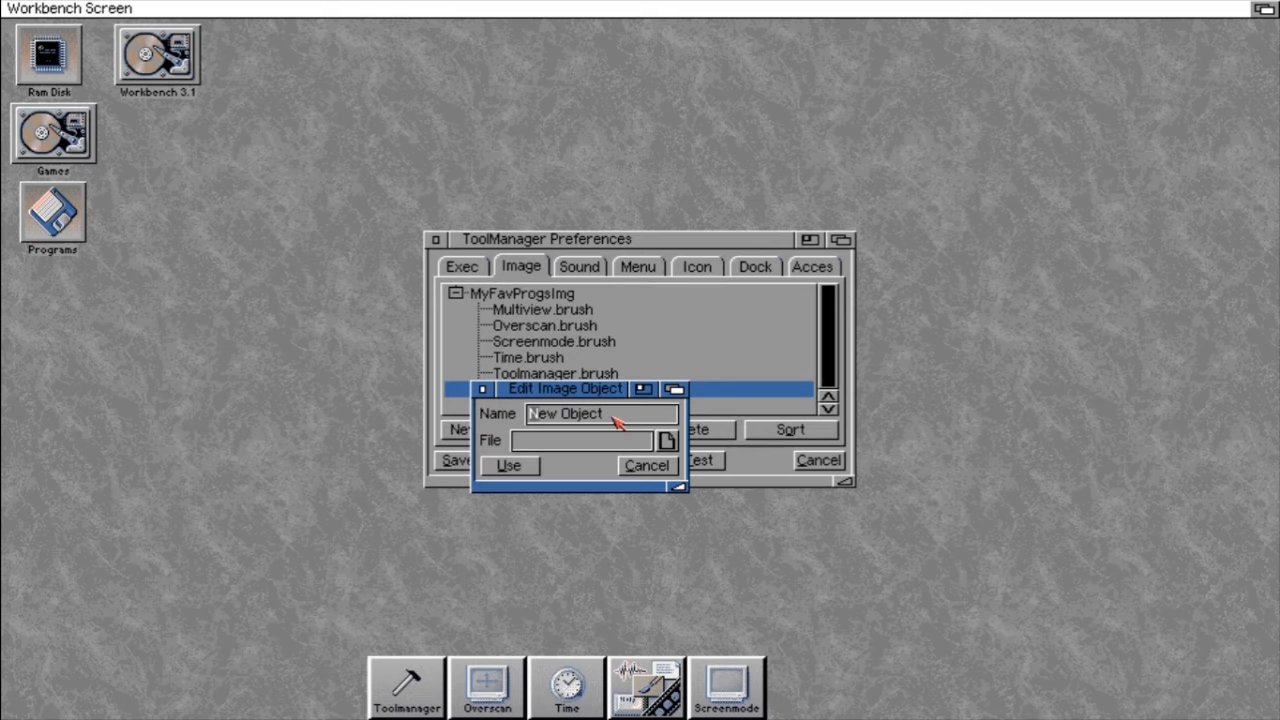
- Browse for the new image object's file and go to the Prefs drawer on the Workbench 3.1 volume
{"action": "left_click", "coordinate": [668, 441]}
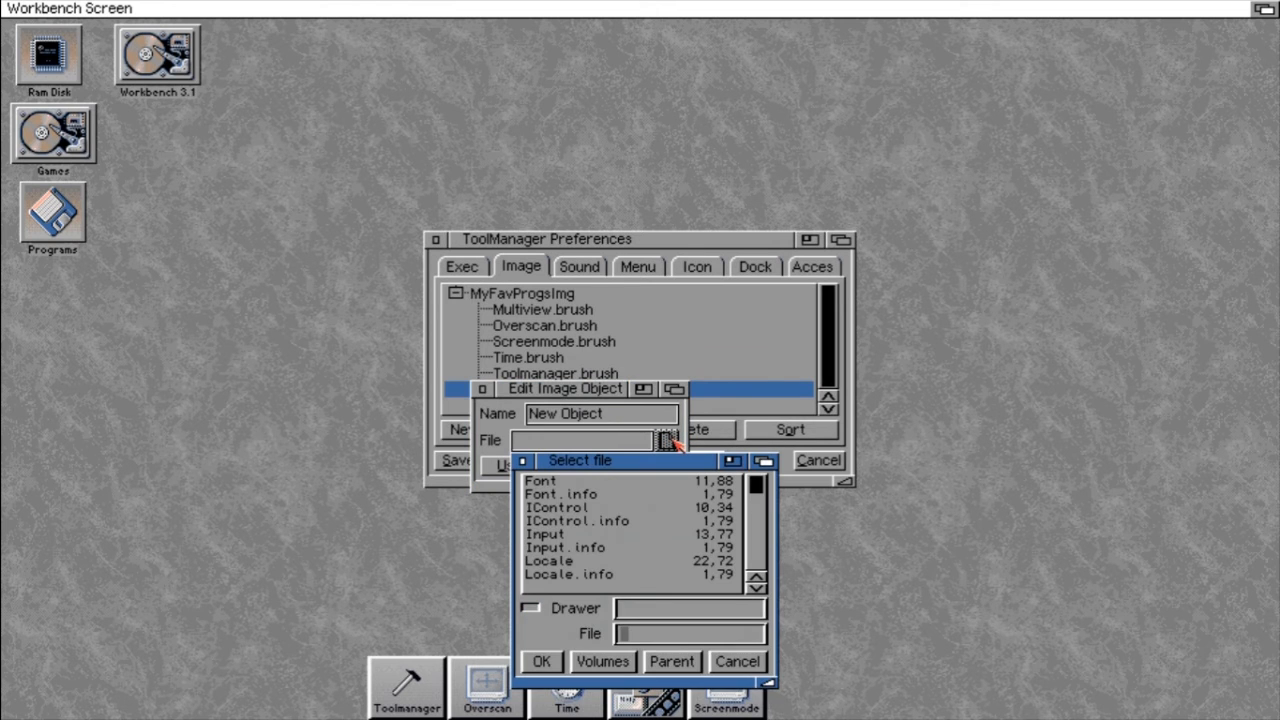
{"action": "left_click_drag", "start_coordinate": [624, 466], "coordinate": [533, 134]}
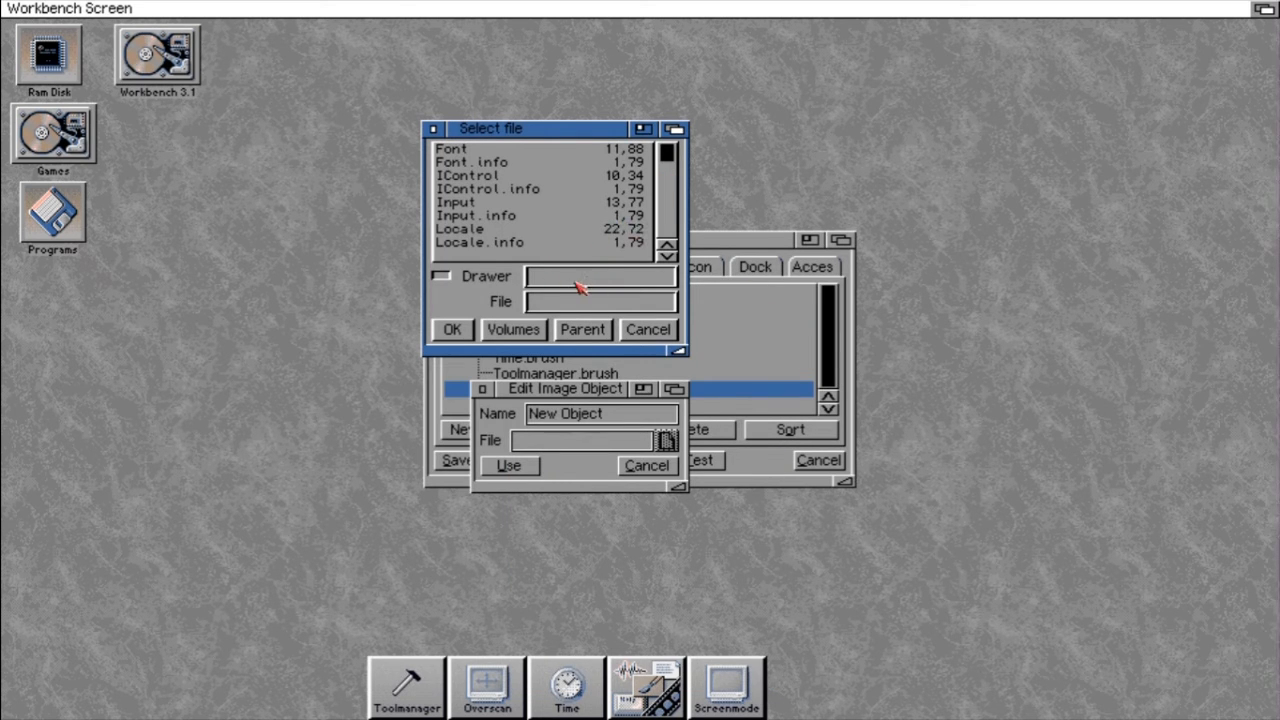
{"action": "left_click", "coordinate": [530, 332]}
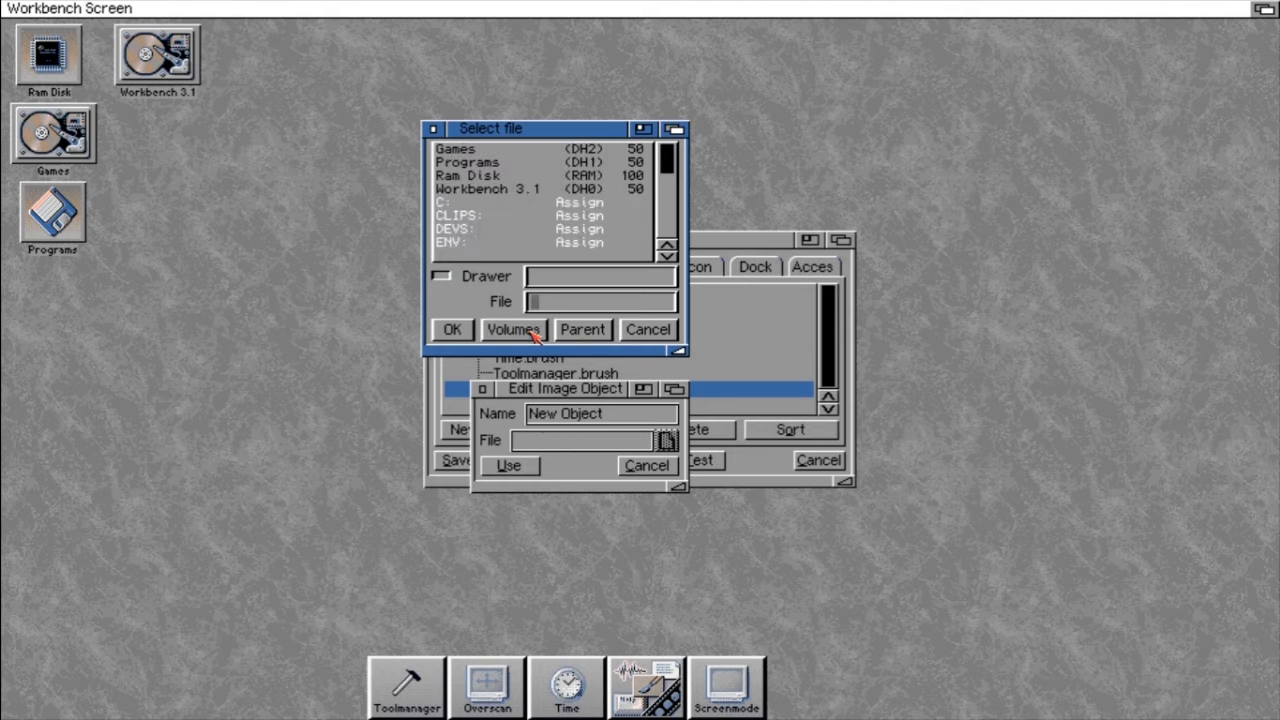
{"action": "left_click", "coordinate": [504, 192]}
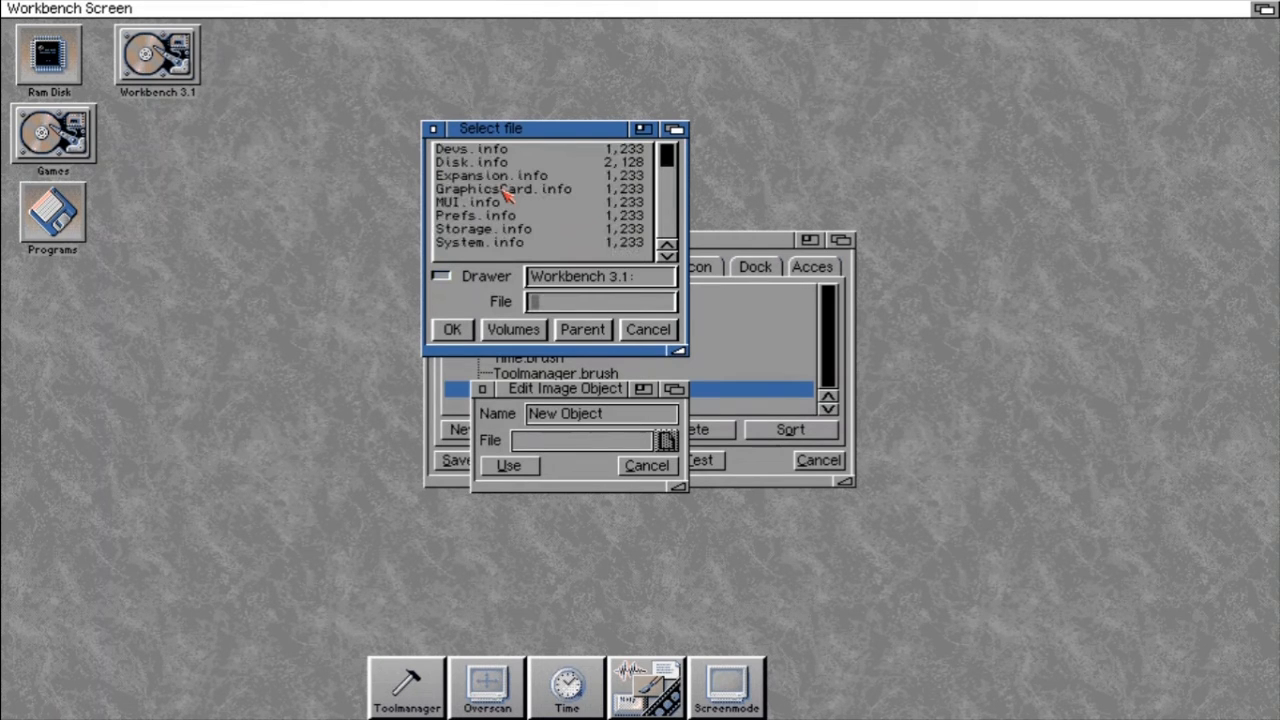
{"action": "left_click", "coordinate": [672, 188]}
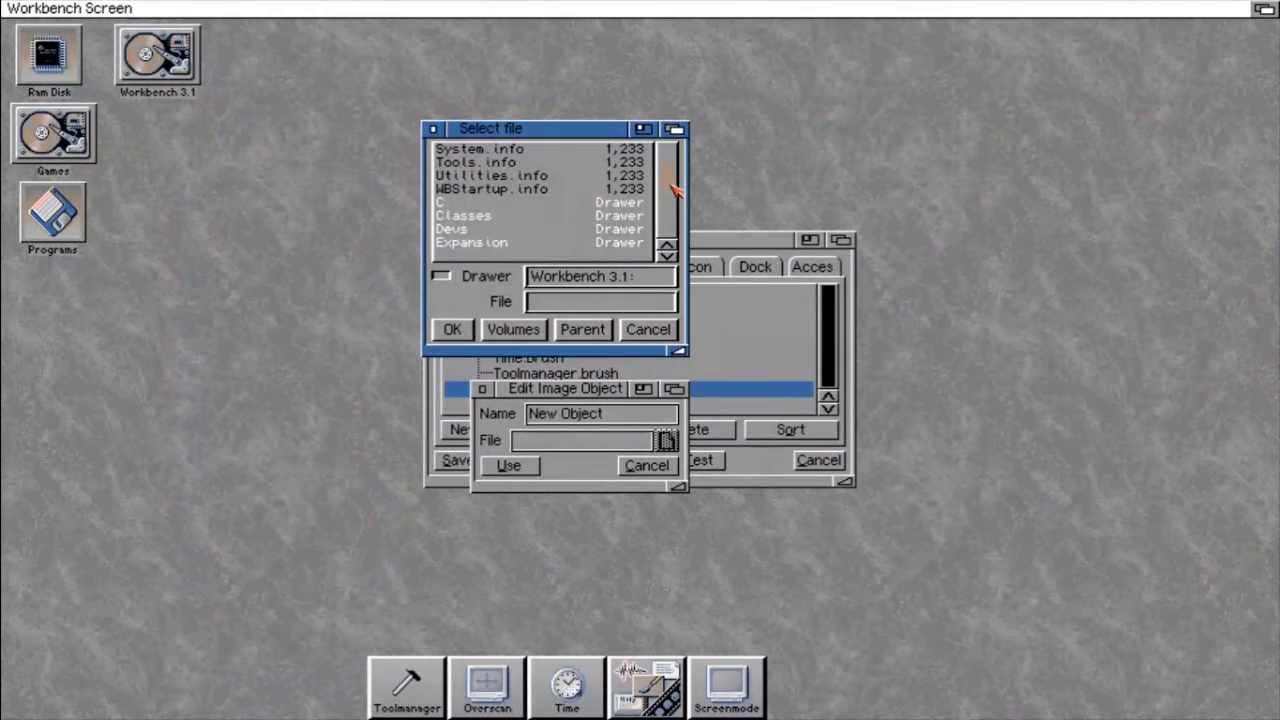
{"action": "left_click_drag", "start_coordinate": [673, 190], "coordinate": [678, 200]}
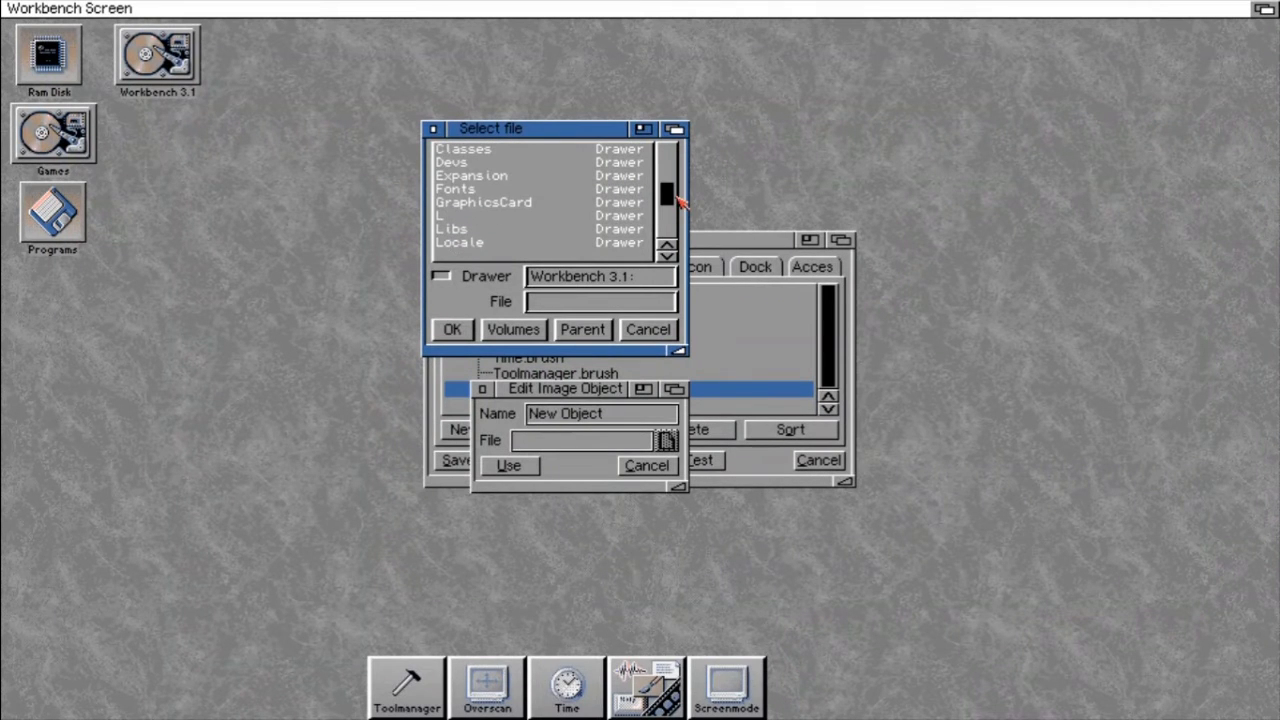
{"action": "left_click", "coordinate": [668, 256]}
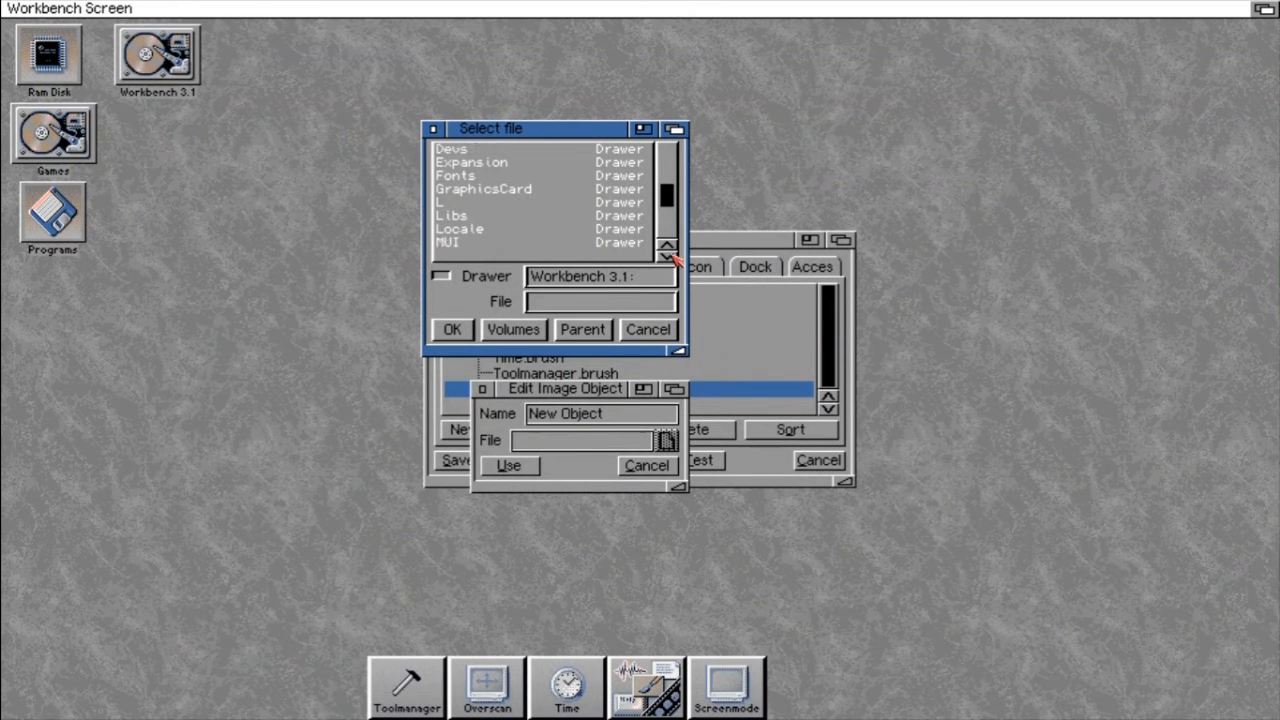
{"action": "left_click", "coordinate": [668, 256]}
{"action": "left_click", "coordinate": [668, 256]}
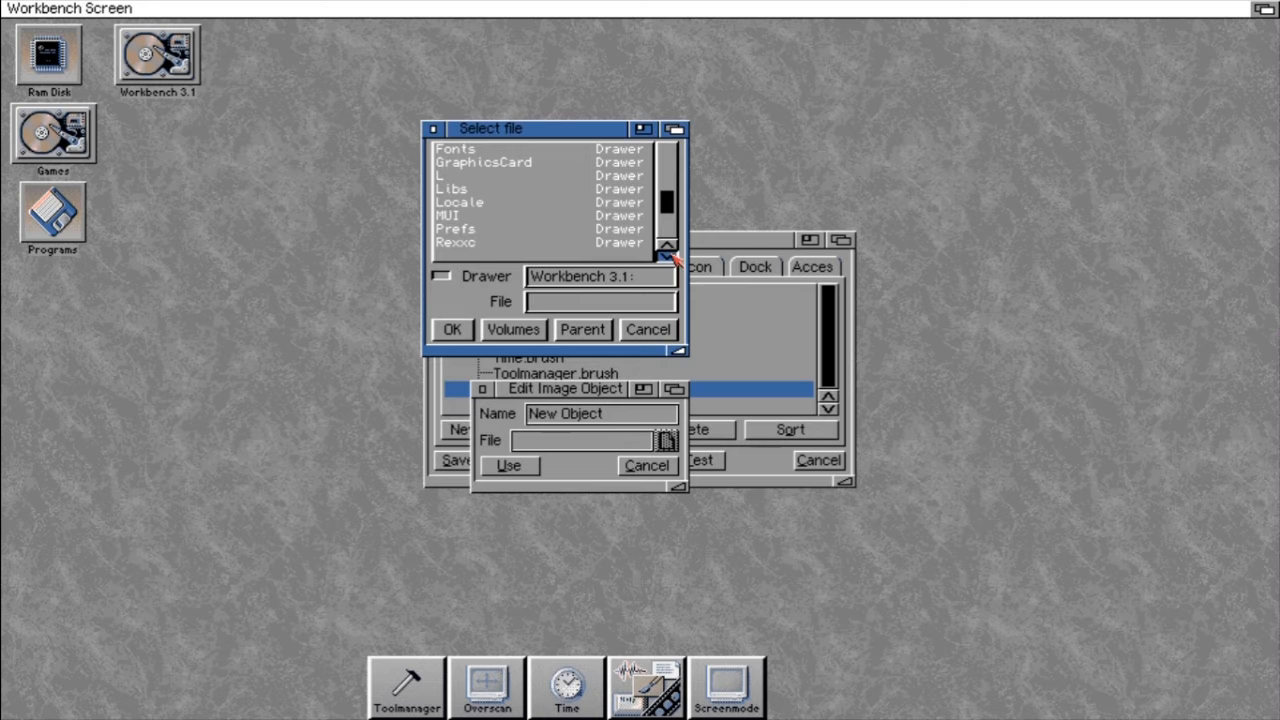
{"action": "left_click", "coordinate": [466, 229]}
{"action": "left_click", "coordinate": [465, 231]}
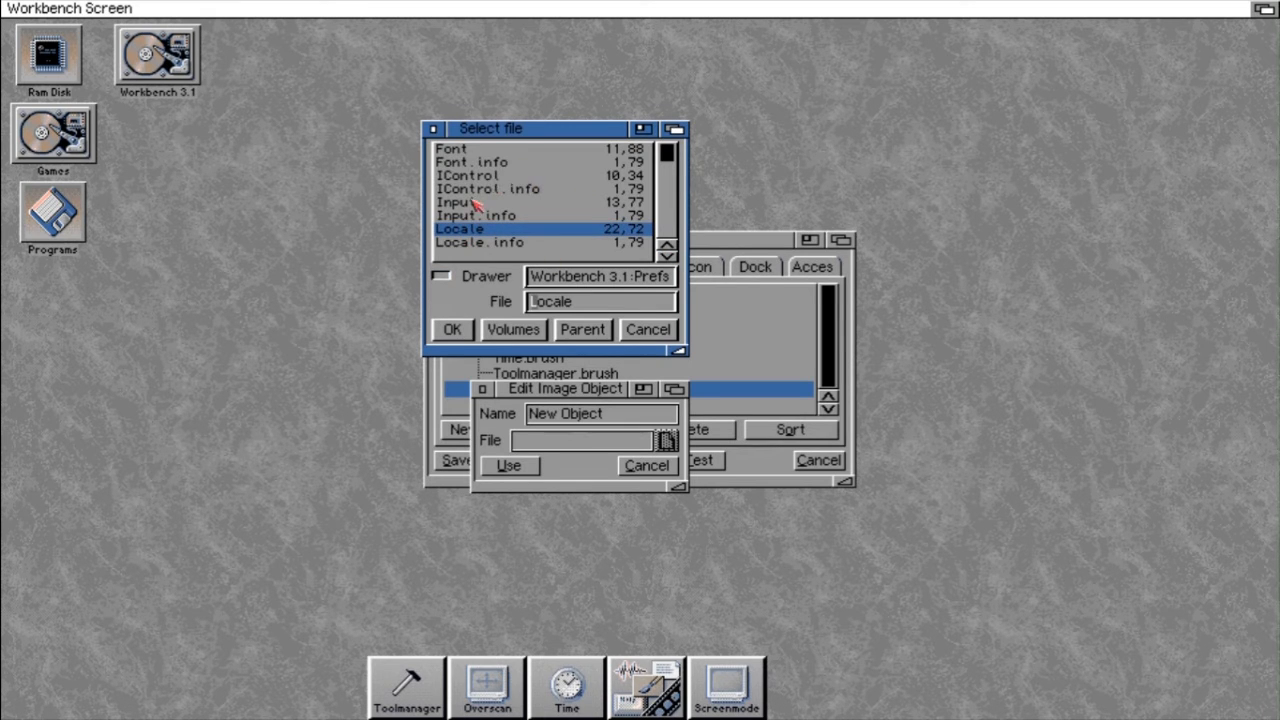
- Choose ToolManager.info from the Prefs drawer as the image object's file
{"action": "left_click", "coordinate": [668, 203]}
{"action": "left_click", "coordinate": [668, 203]}
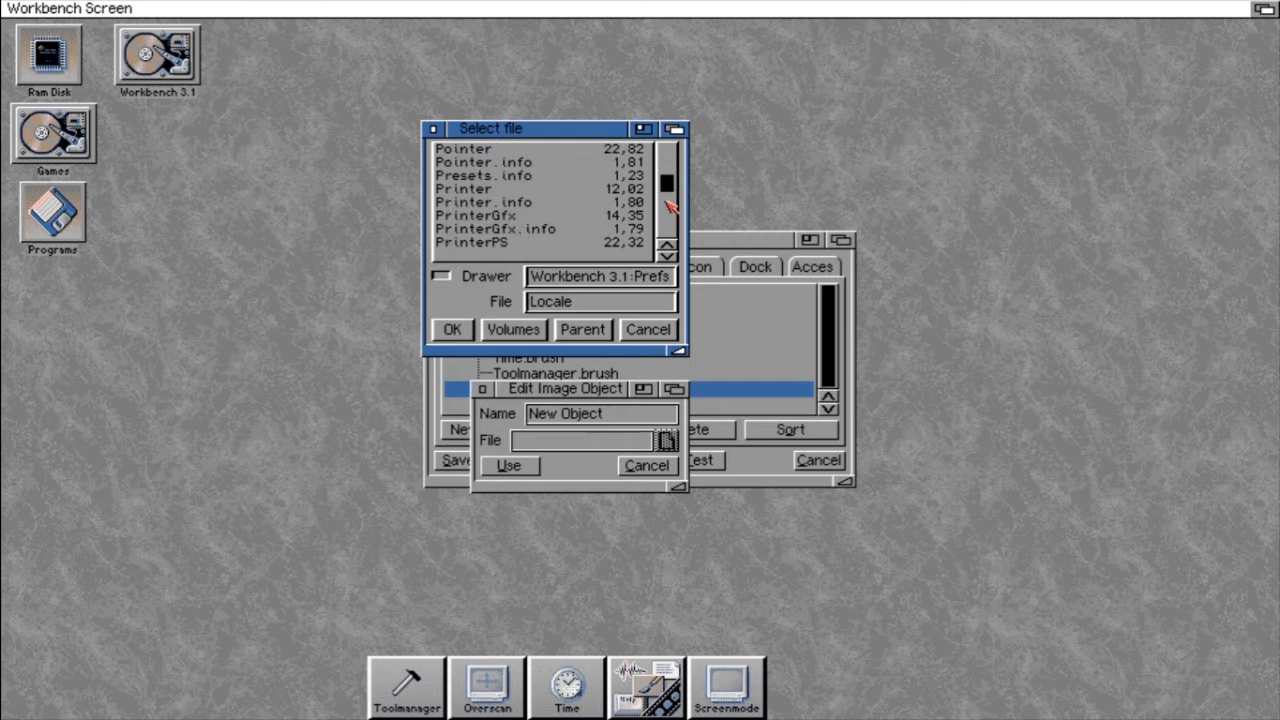
{"action": "left_click", "coordinate": [668, 204]}
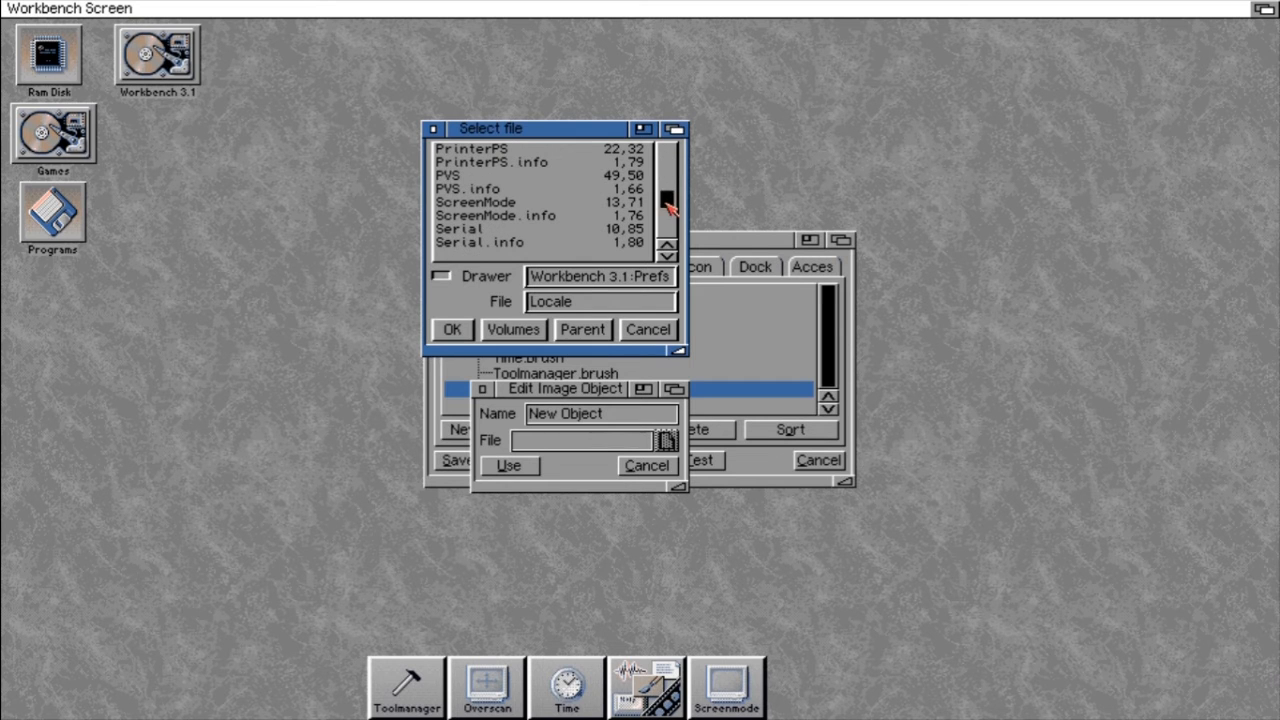
{"action": "left_click", "coordinate": [666, 232]}
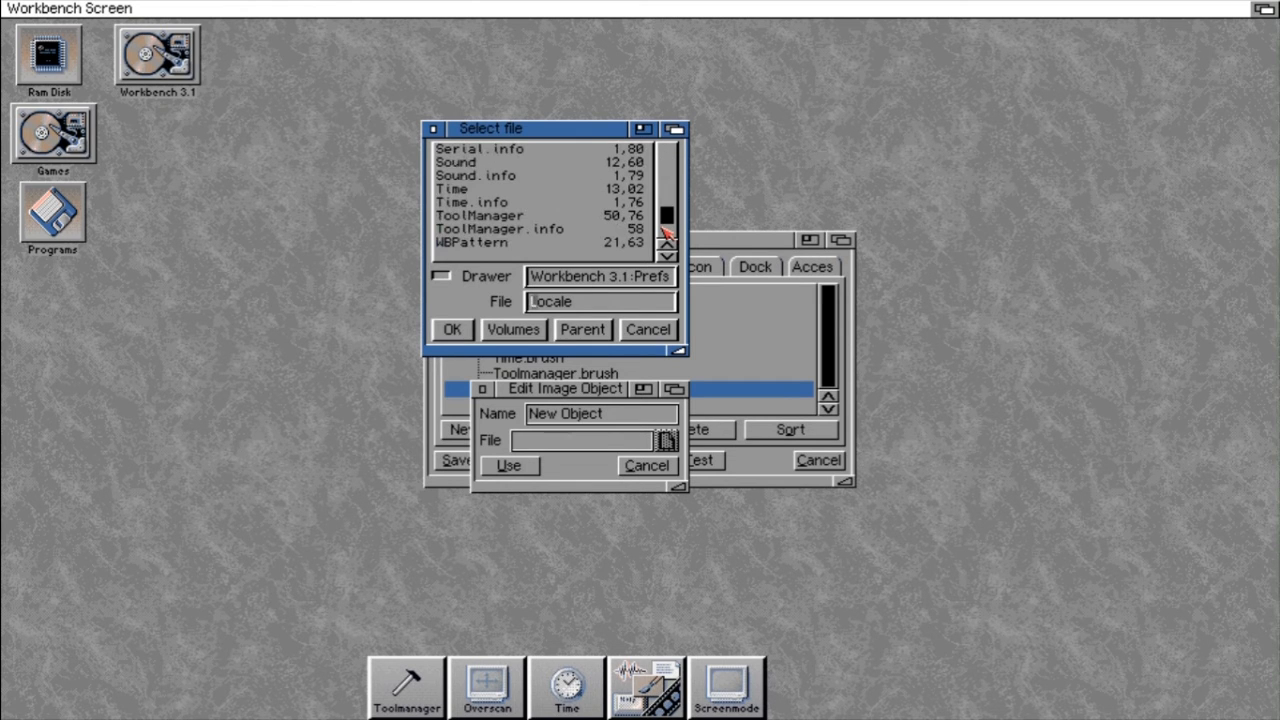
{"action": "left_click", "coordinate": [550, 229]}
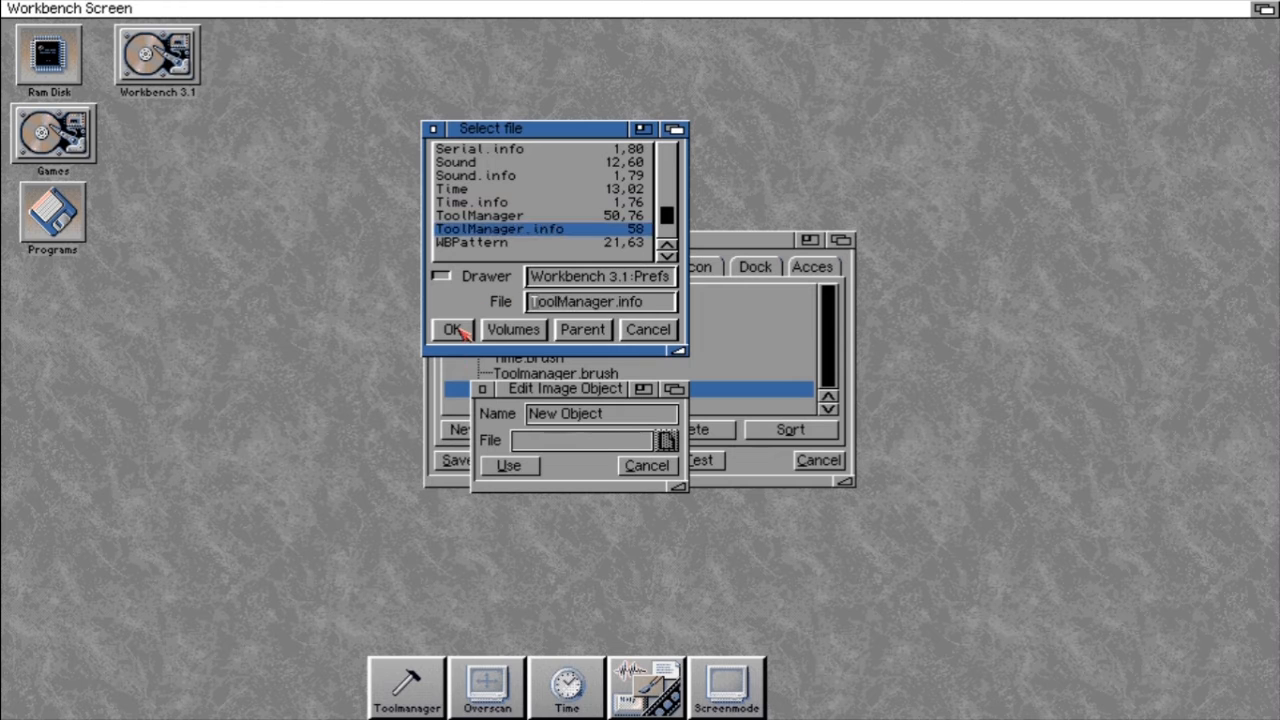
{"action": "left_click", "coordinate": [461, 333]}
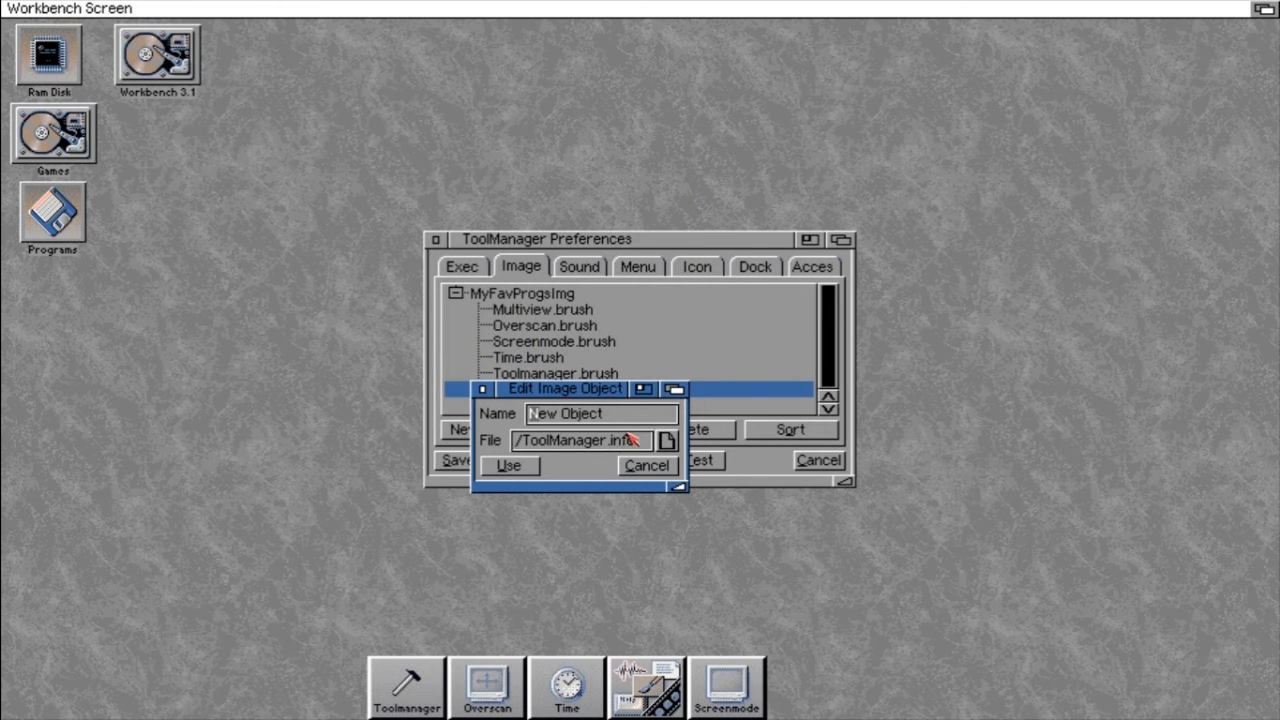
- Name the image object ToolManager.info and accept it into the image list
{"action": "left_click", "coordinate": [627, 420]}
{"action": "key", "text": "BackSpace"}
{"action": "key", "text": "BackSpace"}
{"action": "key", "text": "BackSpace"}
{"action": "key", "text": "BackSpace"}
{"action": "key", "text": "BackSpace"}
{"action": "key", "text": "BackSpace"}
{"action": "key", "text": "BackSpace"}
{"action": "key", "text": "BackSpace"}
{"action": "key", "text": "BackSpace"}
{"action": "key", "text": "BackSpace"}
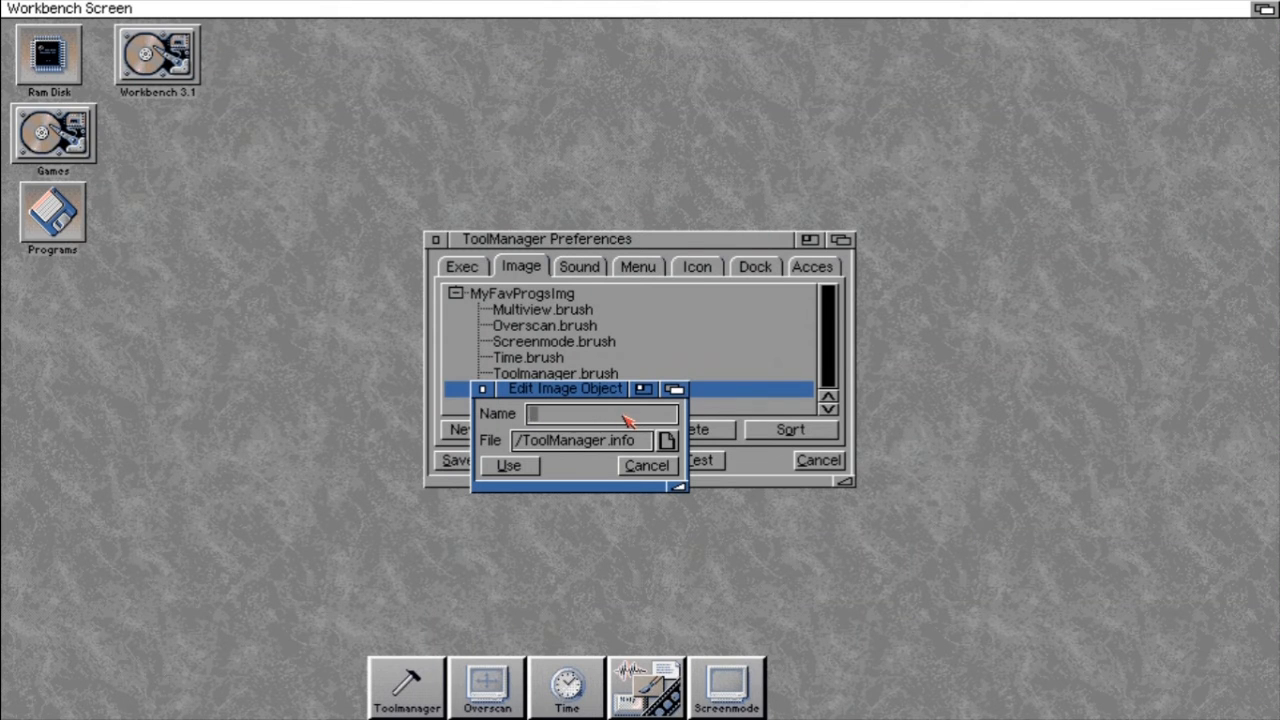
{"action": "type", "text": "ToolManager.info"}
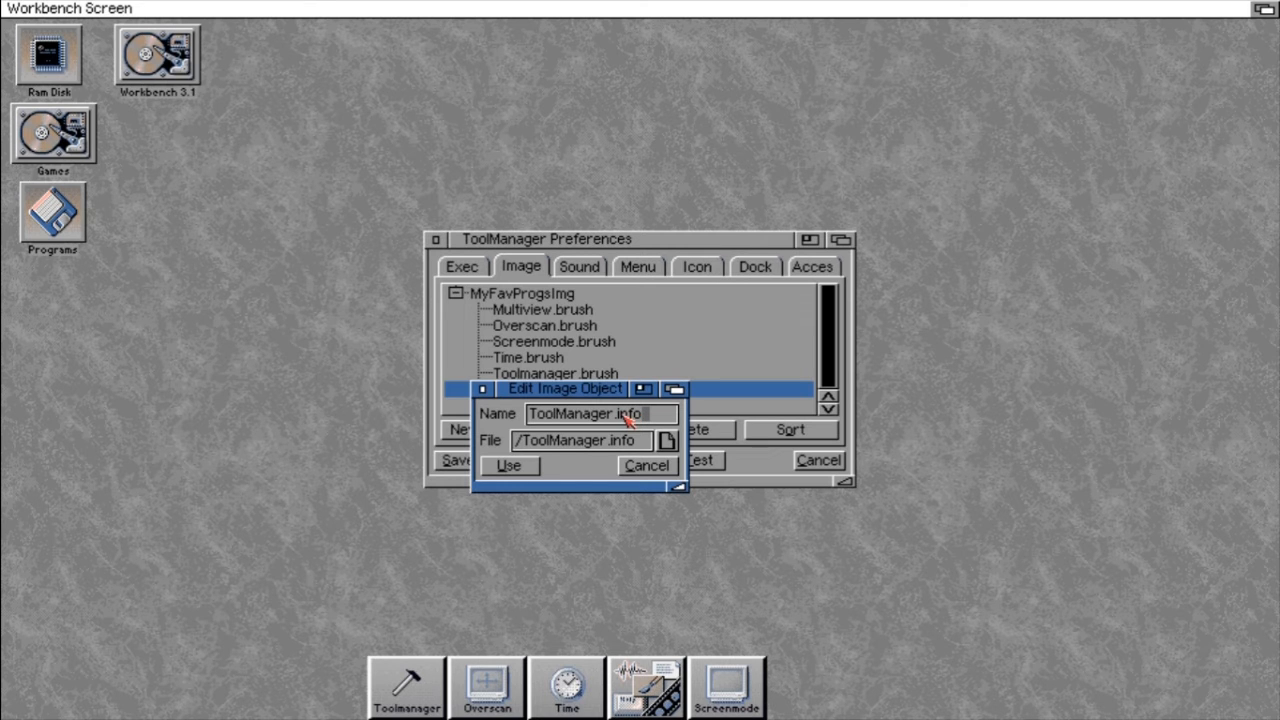
{"action": "left_click", "coordinate": [514, 474]}
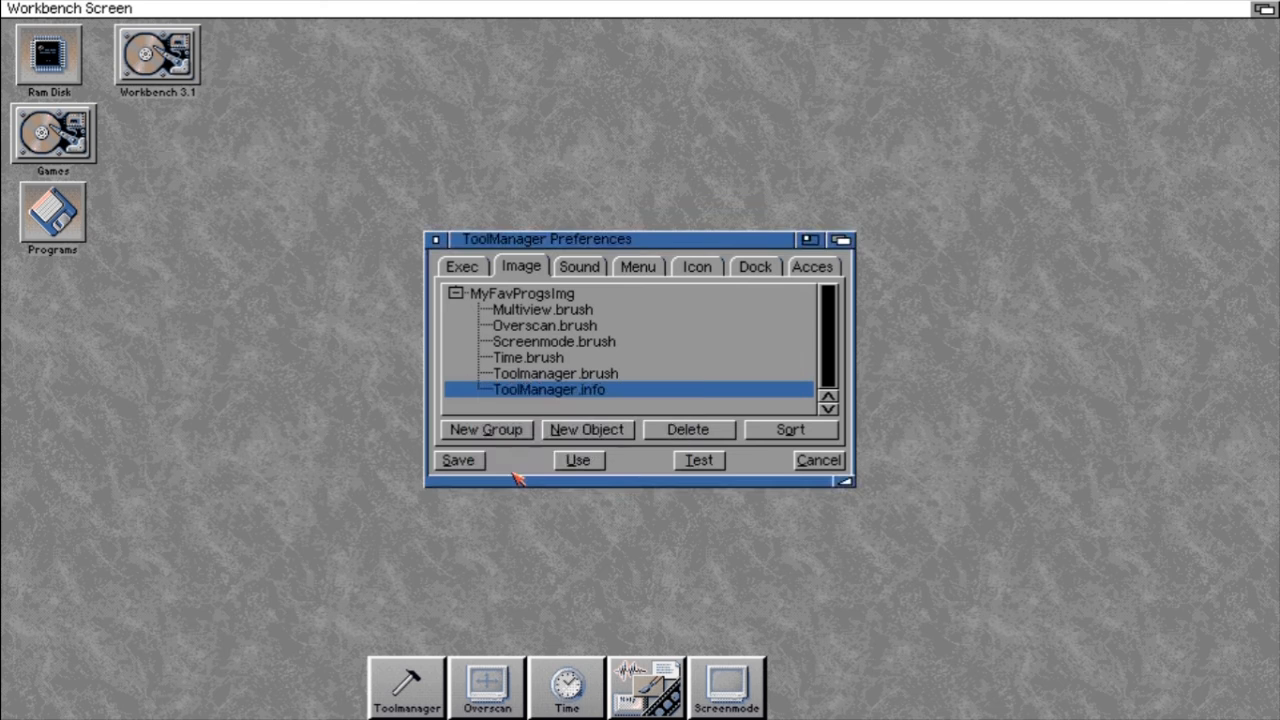
- Expand the MyFavProgsDock group among the dock objects and open its MyFavProgs dock for editing
{"action": "left_click", "coordinate": [757, 274]}
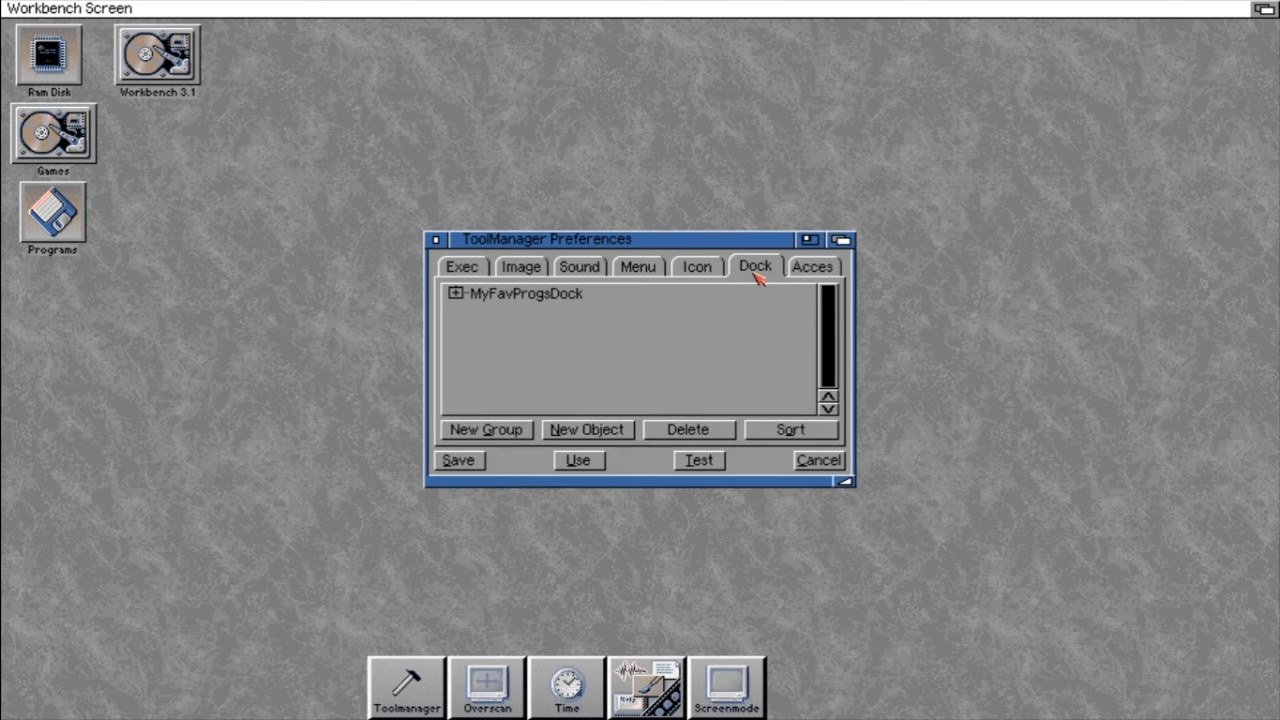
{"action": "left_click", "coordinate": [458, 295]}
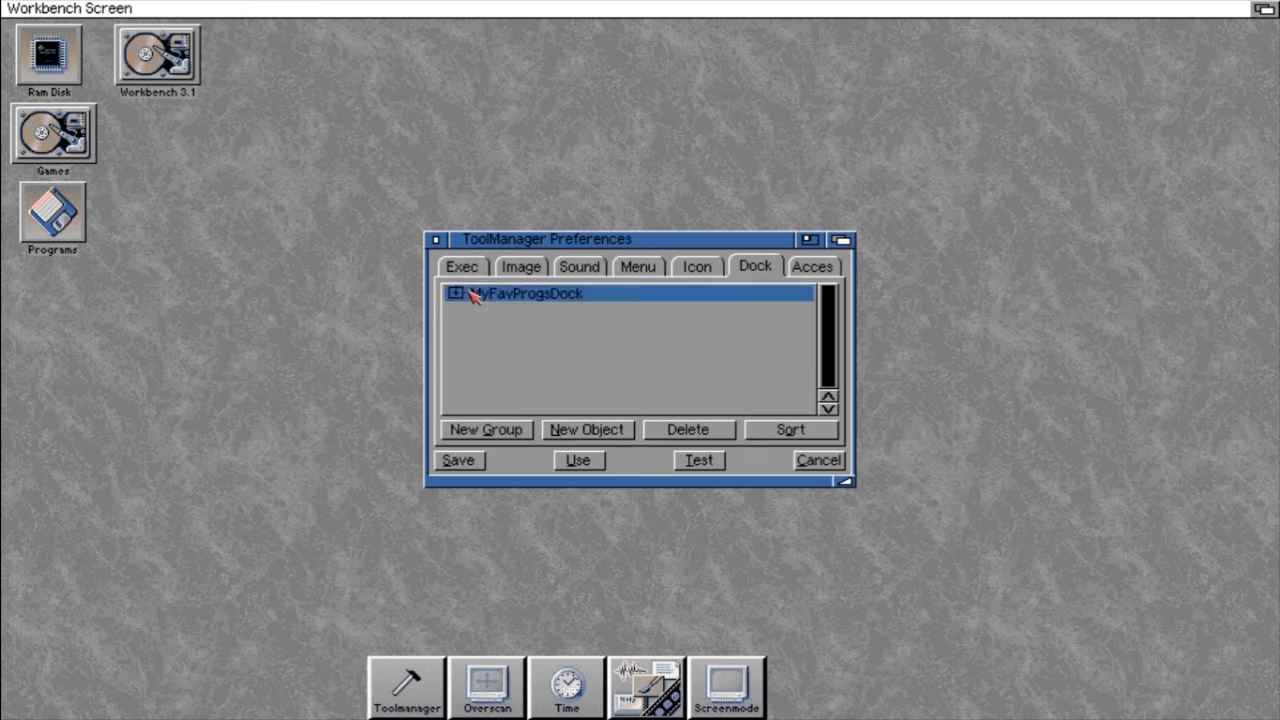
{"action": "left_click", "coordinate": [455, 294]}
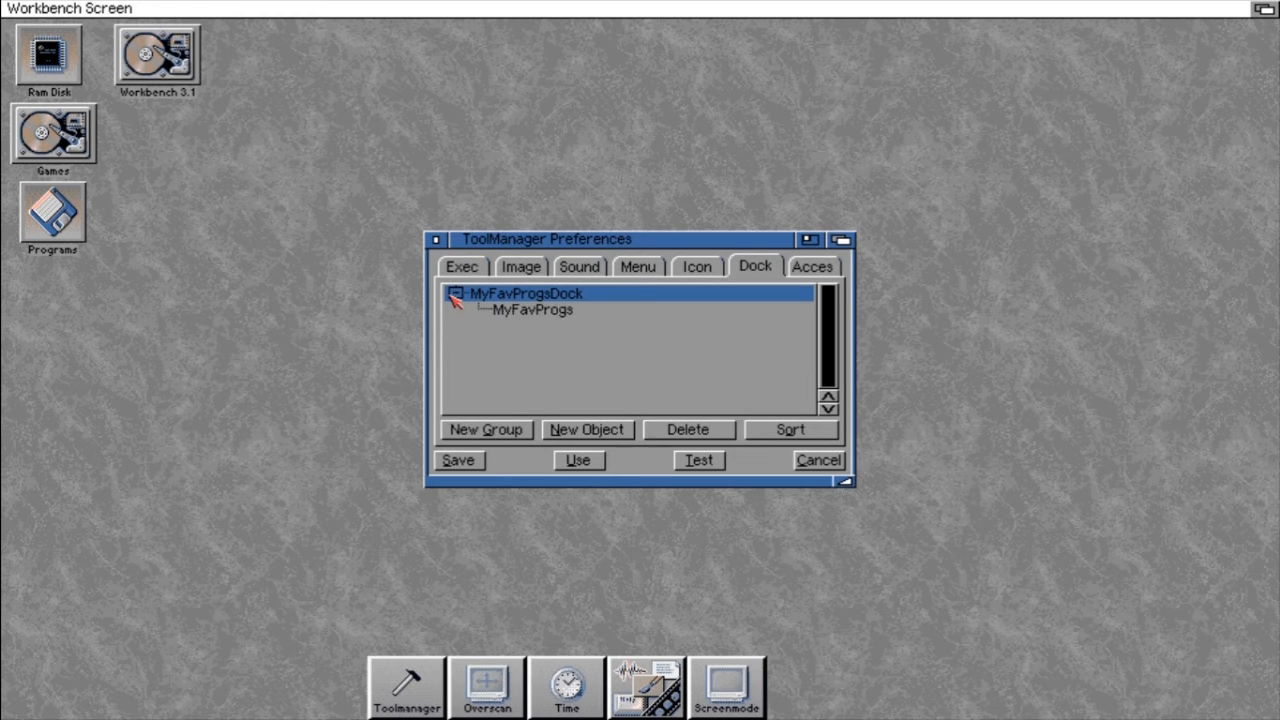
{"action": "left_click", "coordinate": [520, 312]}
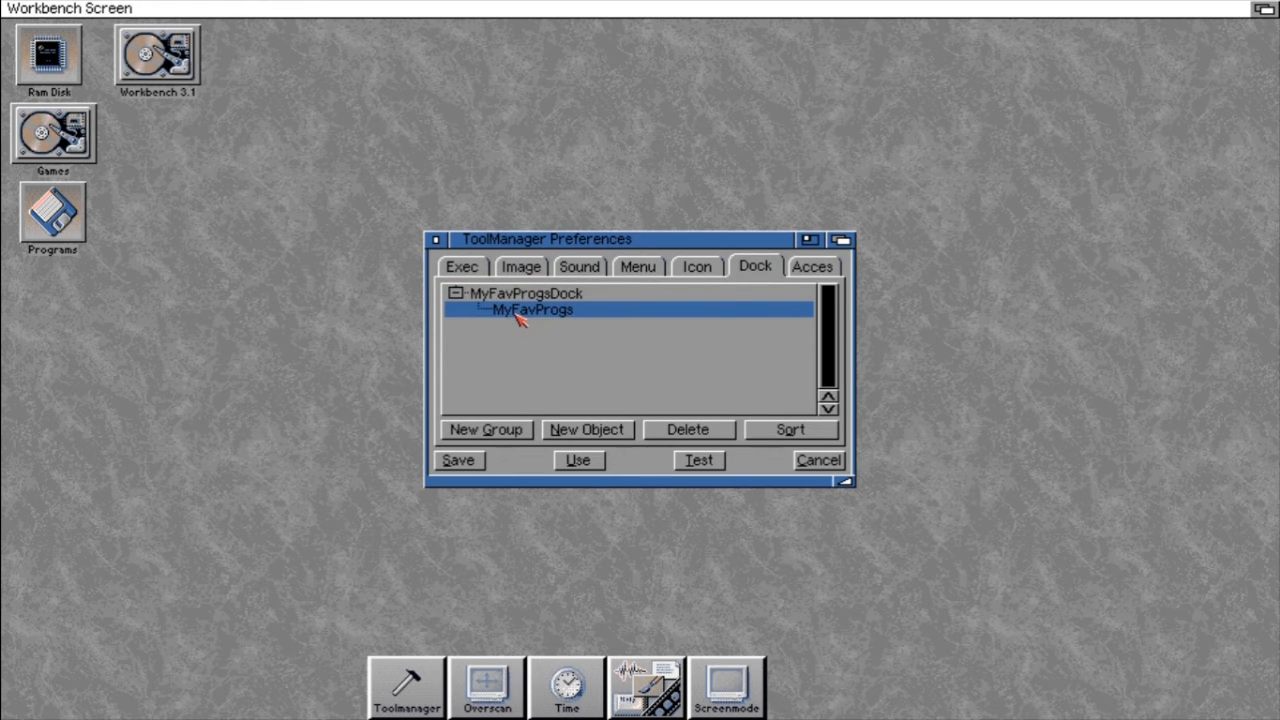
{"action": "double_click", "coordinate": [520, 316]}
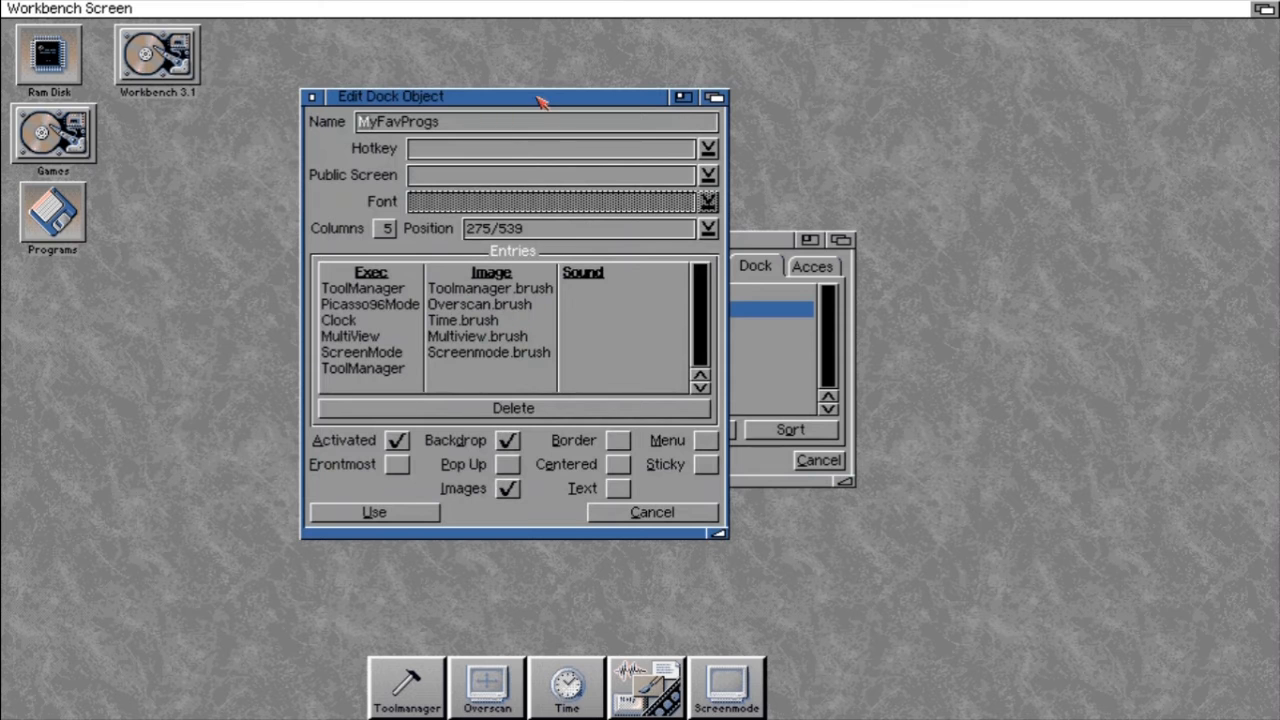
- Arrange the two windows side by side and delete the last ToolManager entry, which has no image, from the MyFavProgs dock
{"action": "left_click_drag", "start_coordinate": [537, 98], "coordinate": [978, 107]}
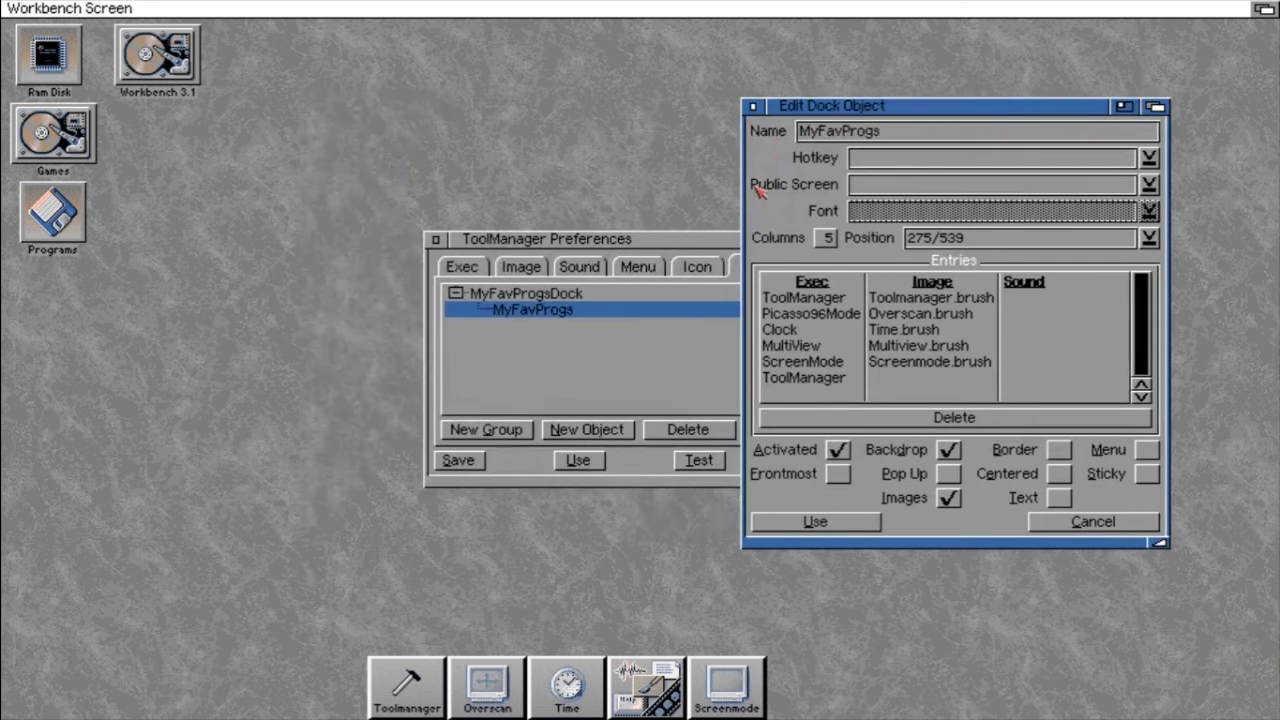
{"action": "left_click", "coordinate": [673, 248]}
{"action": "left_click_drag", "start_coordinate": [672, 244], "coordinate": [455, 212]}
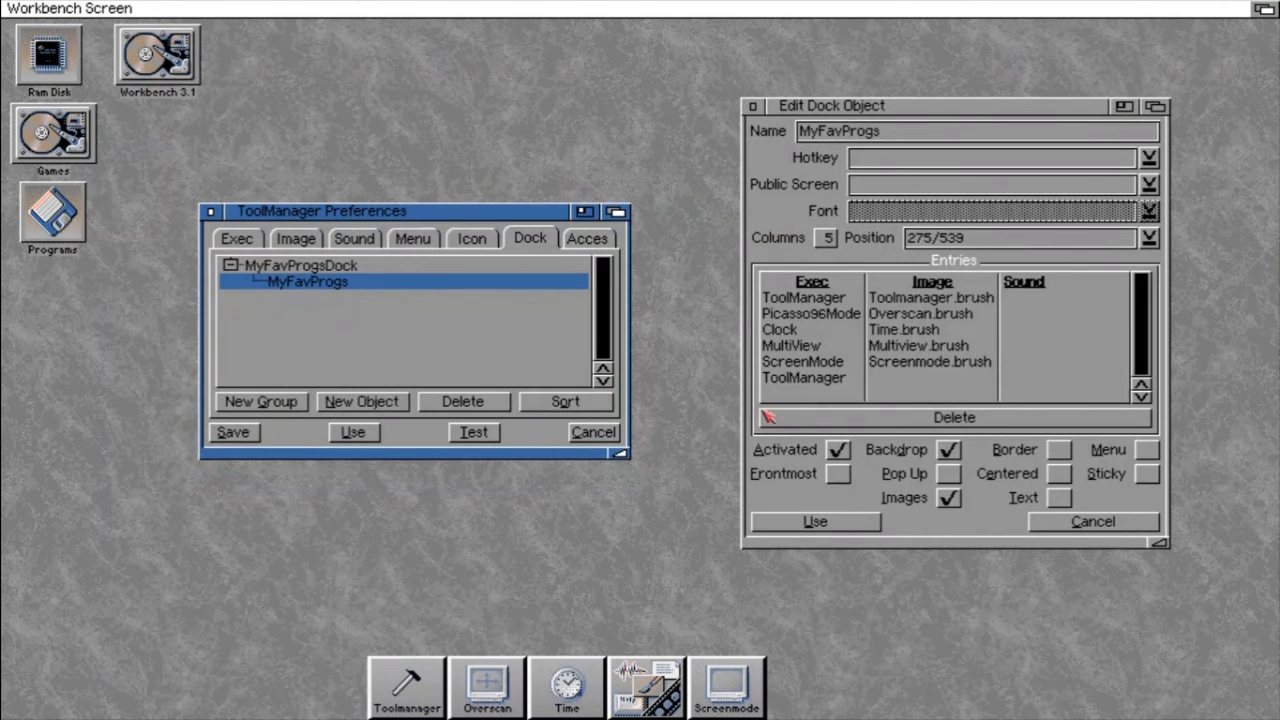
{"action": "left_click", "coordinate": [838, 380]}
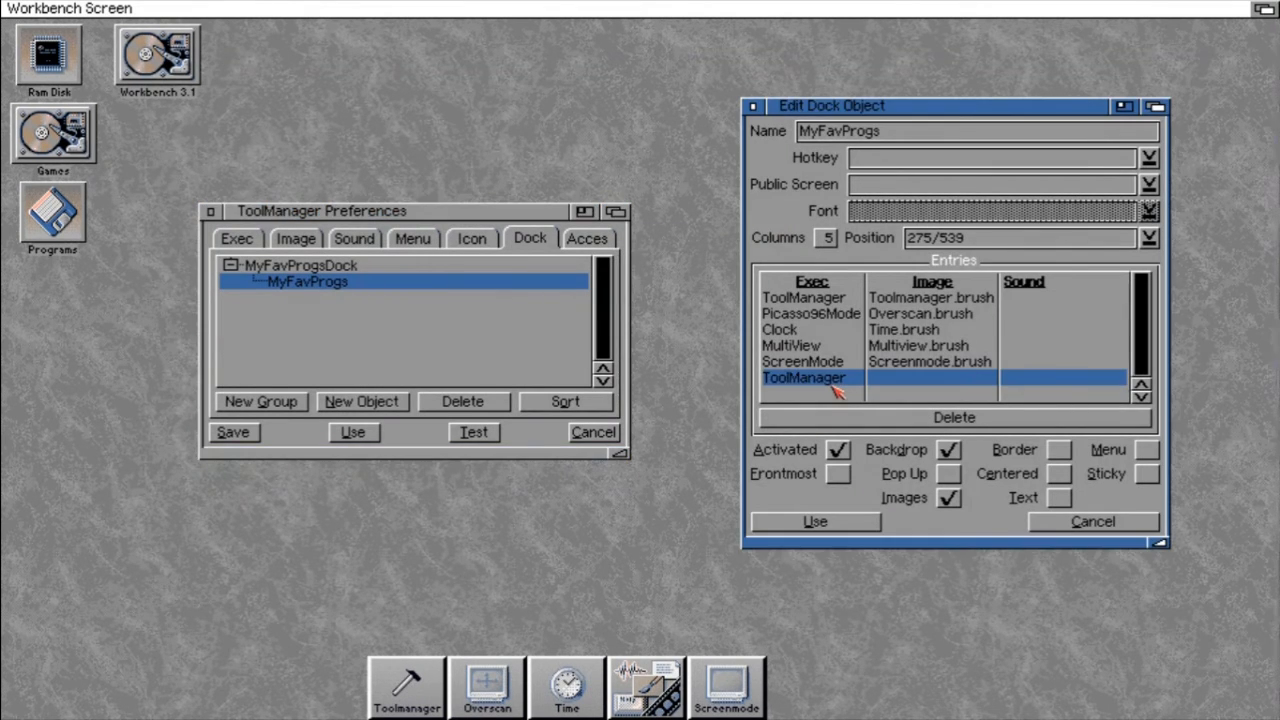
{"action": "left_click", "coordinate": [835, 420]}
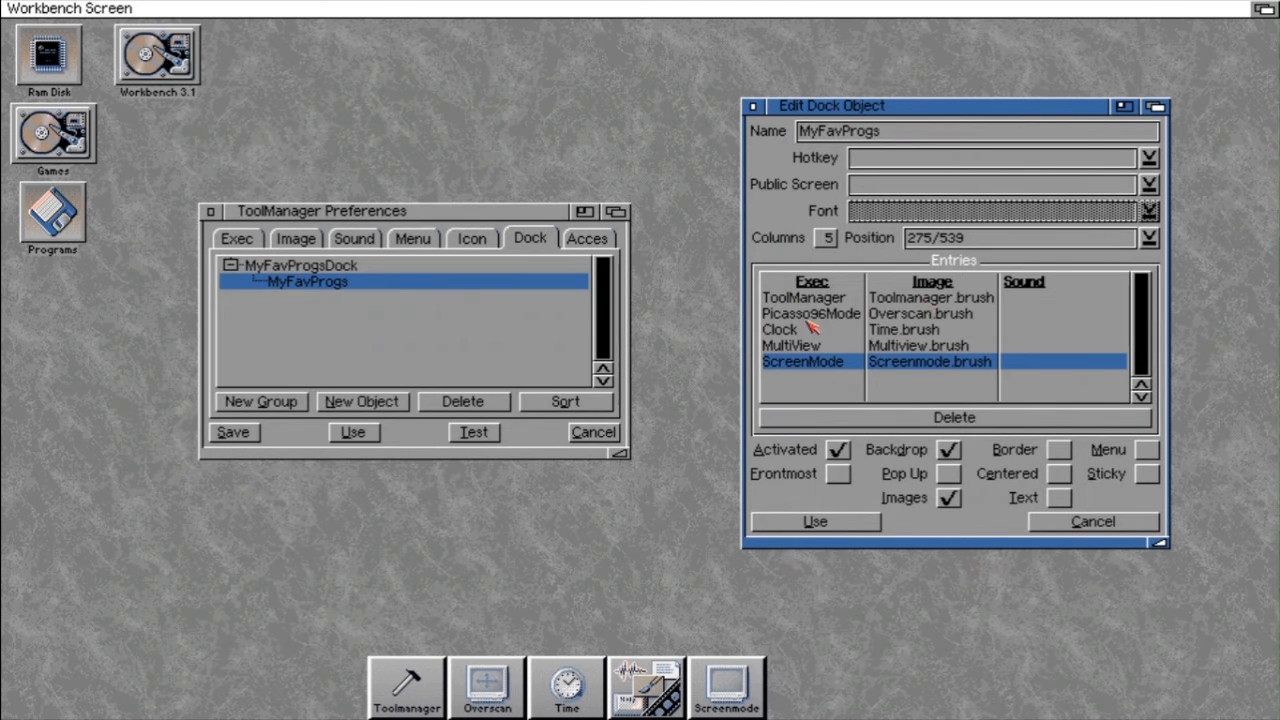
- Assign the ToolManager.info image to the dock's first ToolManager entry, accept the dock object, and test the configuration
{"action": "left_click", "coordinate": [293, 240]}
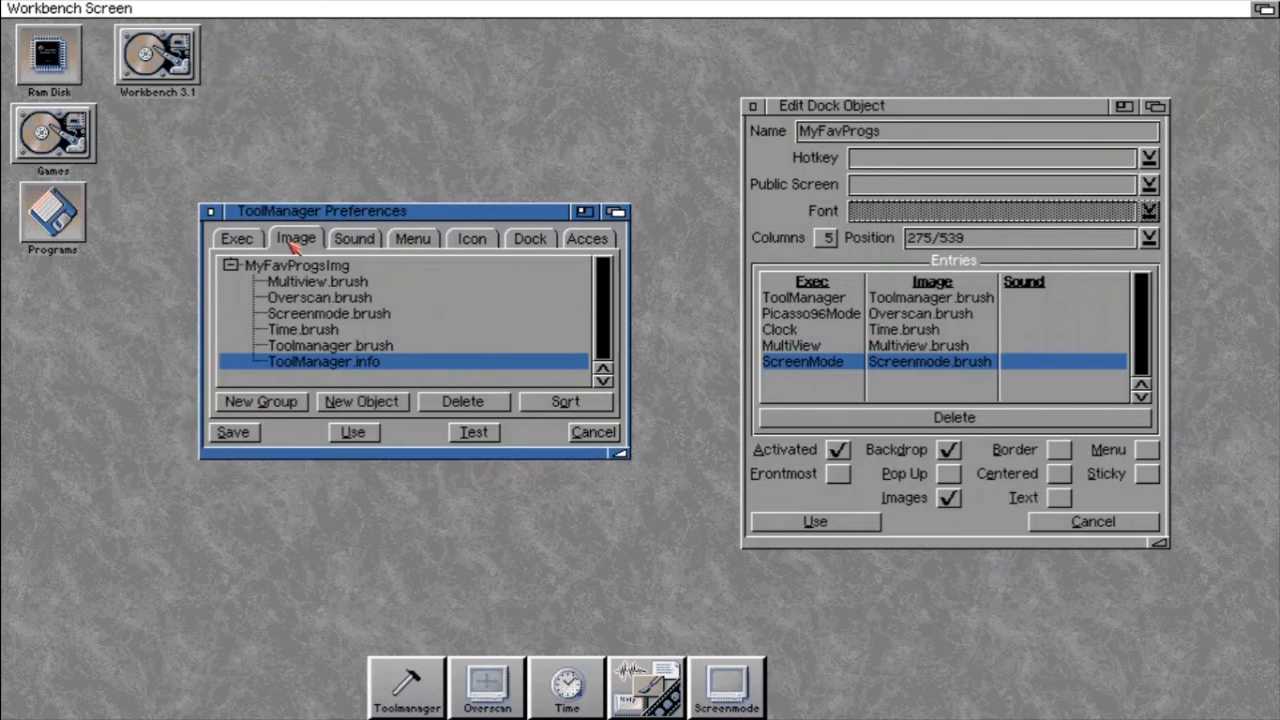
{"action": "left_click_drag", "start_coordinate": [333, 367], "coordinate": [1005, 297]}
{"action": "left_click", "coordinate": [836, 524]}
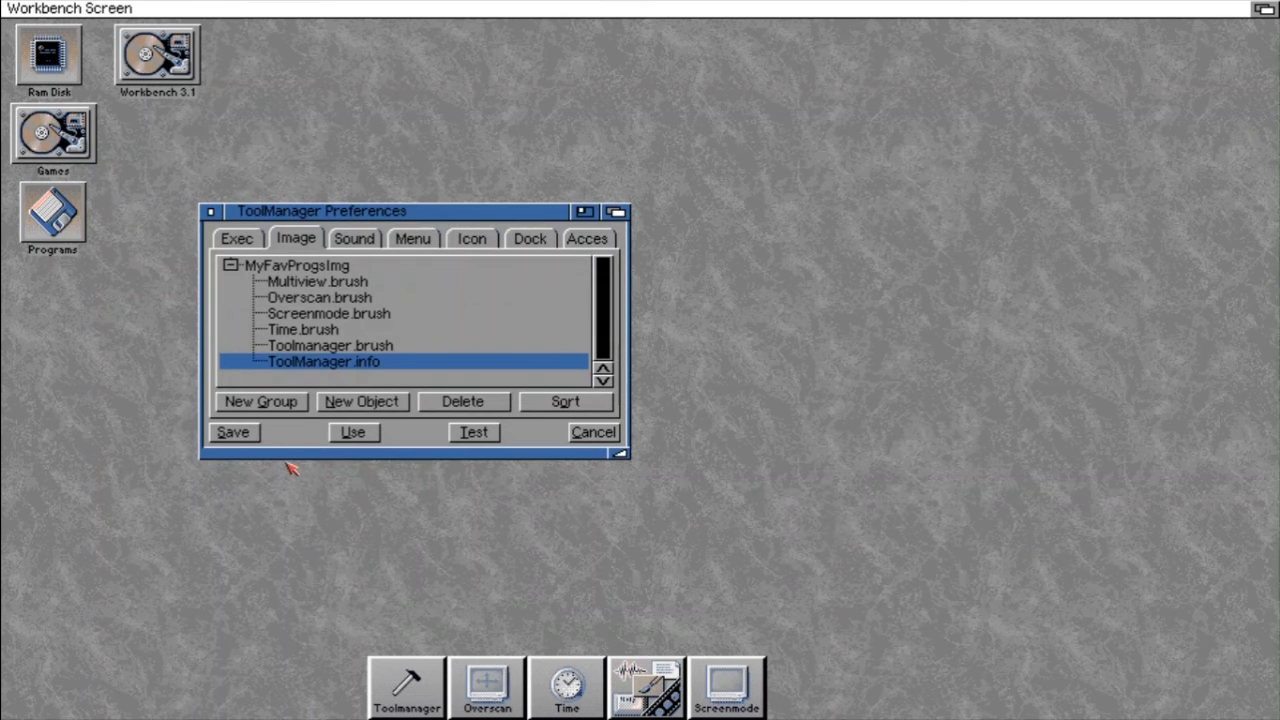
{"action": "left_click", "coordinate": [475, 433]}
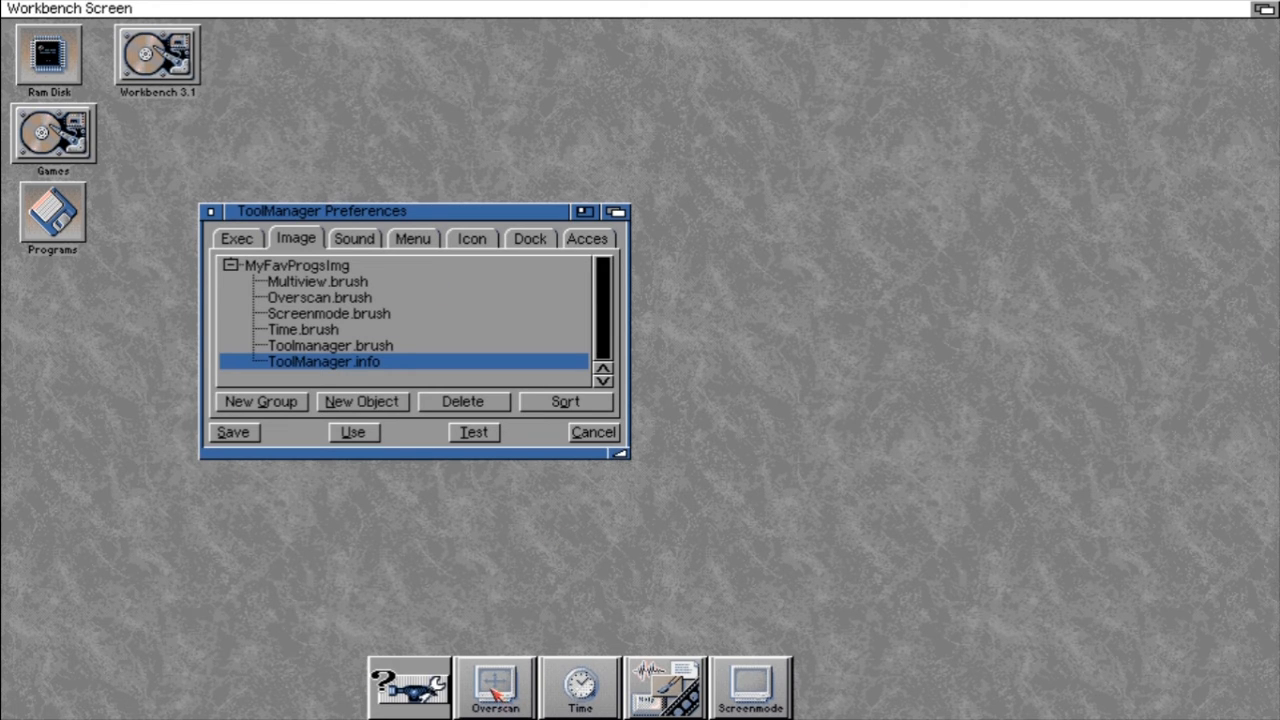
- Open the Overscan.brush image object for editing and browse for its file in the Prefs drawer on the Workbench 3.1 volume
{"action": "left_click", "coordinate": [325, 299]}
{"action": "double_click", "coordinate": [323, 301]}
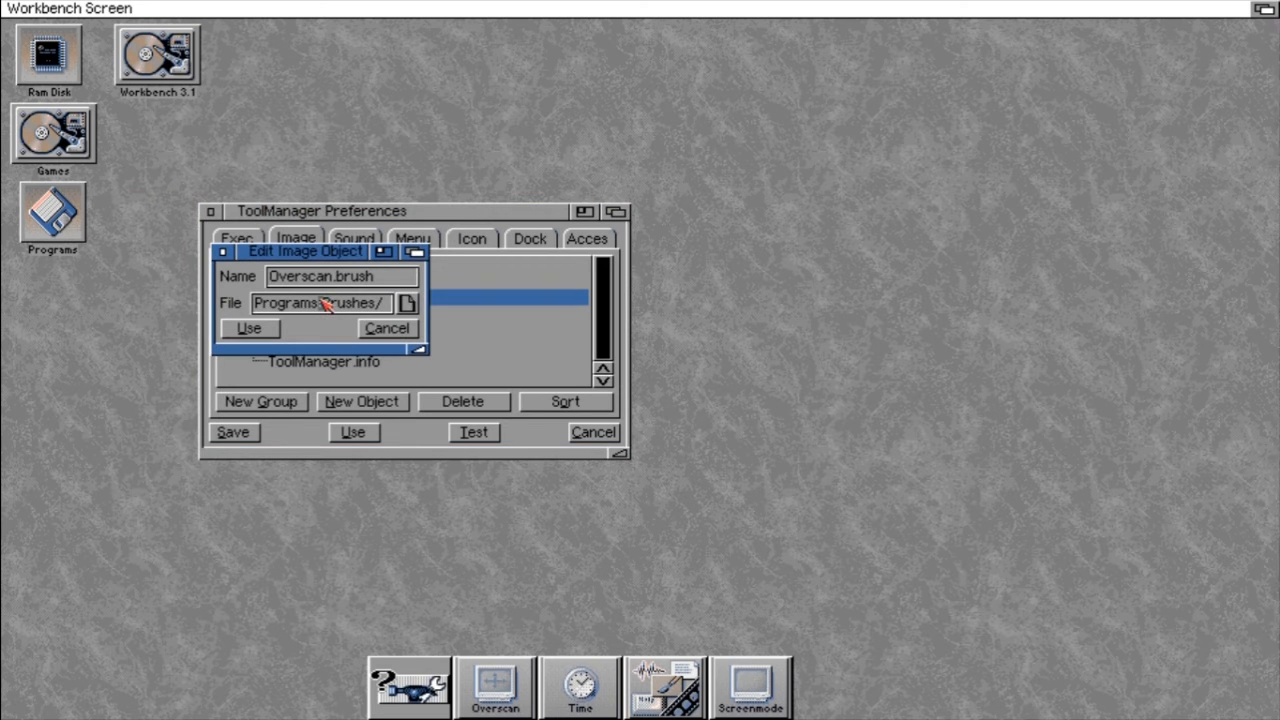
{"action": "left_click", "coordinate": [410, 304]}
{"action": "left_click", "coordinate": [342, 524]}
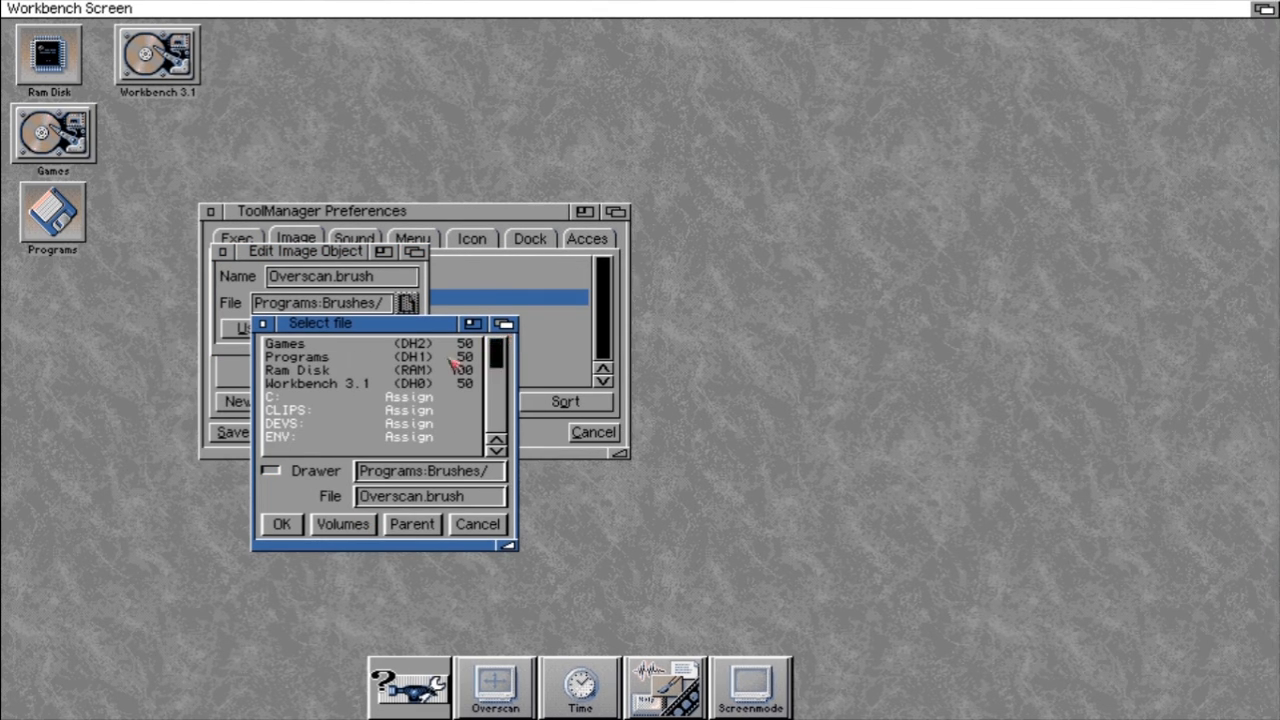
{"action": "left_click", "coordinate": [314, 384]}
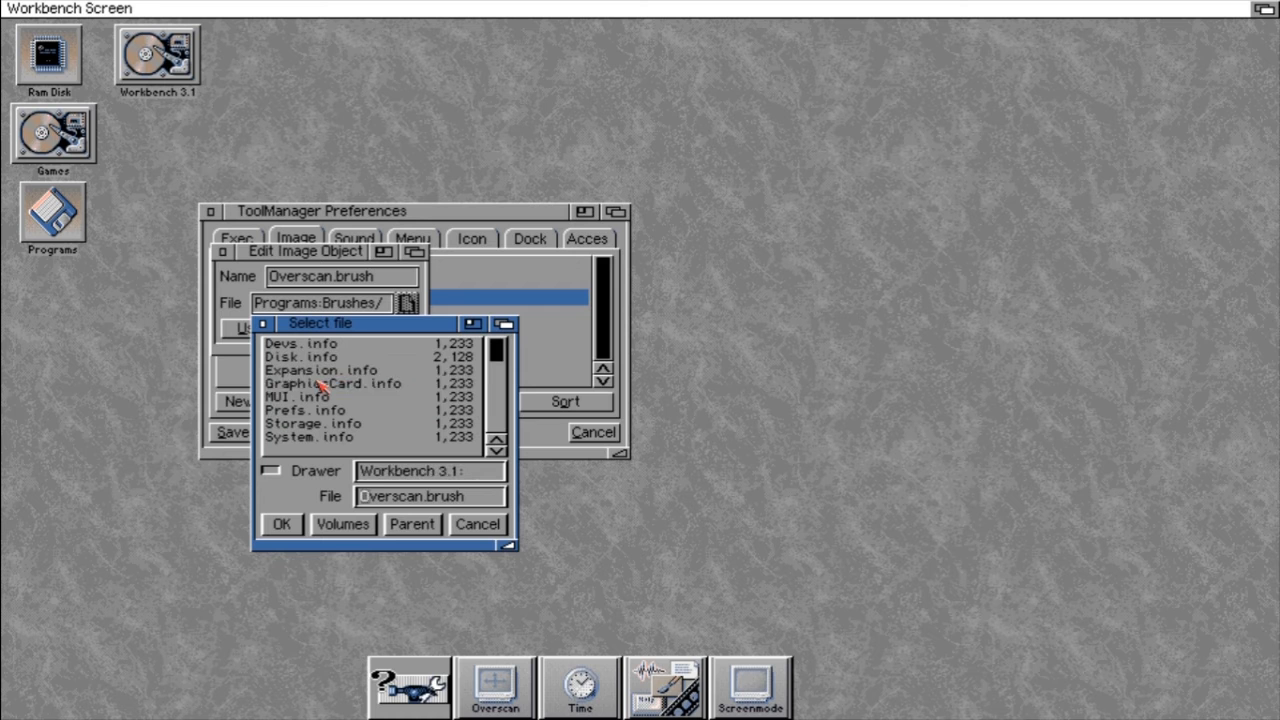
{"action": "left_click", "coordinate": [314, 384]}
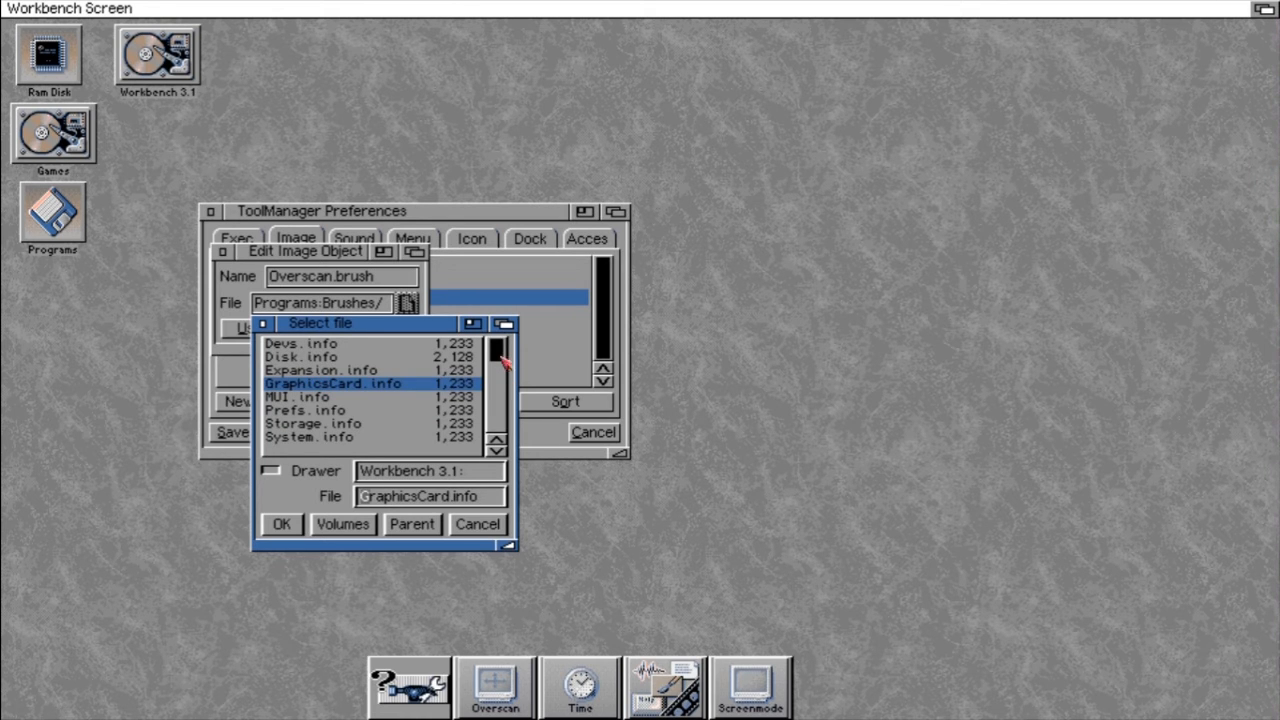
{"action": "left_click_drag", "start_coordinate": [500, 352], "coordinate": [500, 396]}
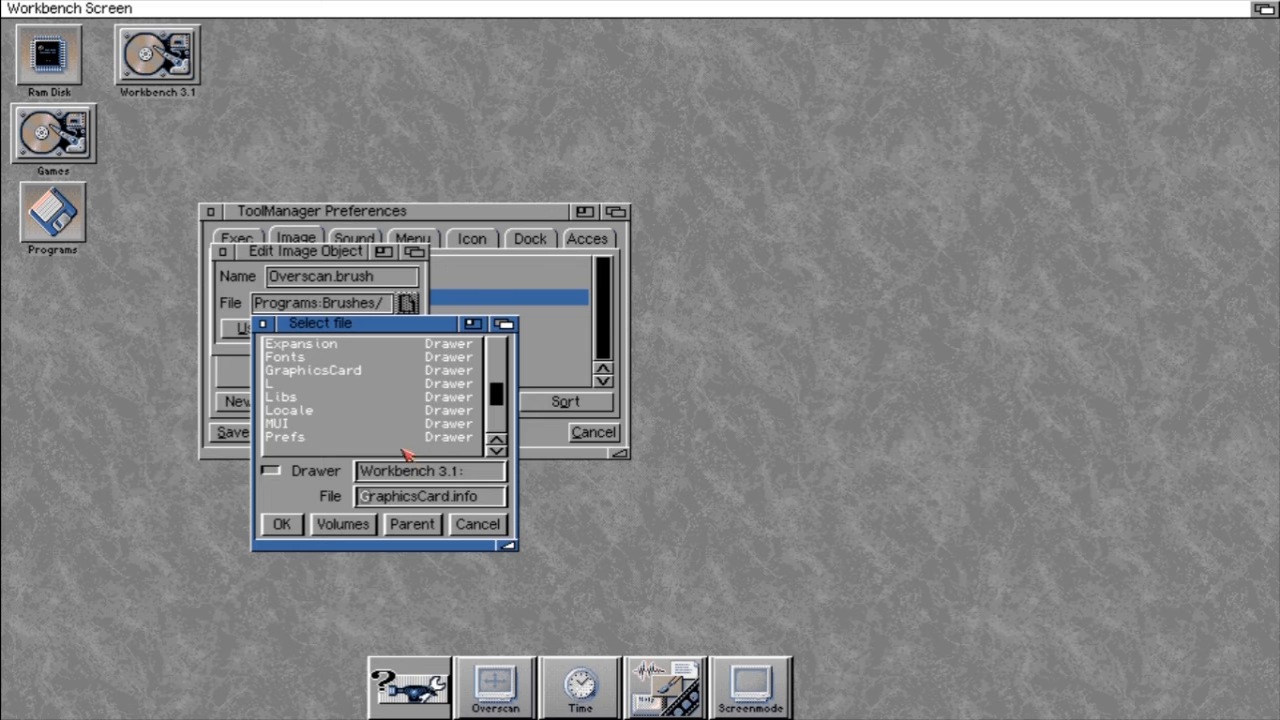
{"action": "left_click", "coordinate": [405, 439]}
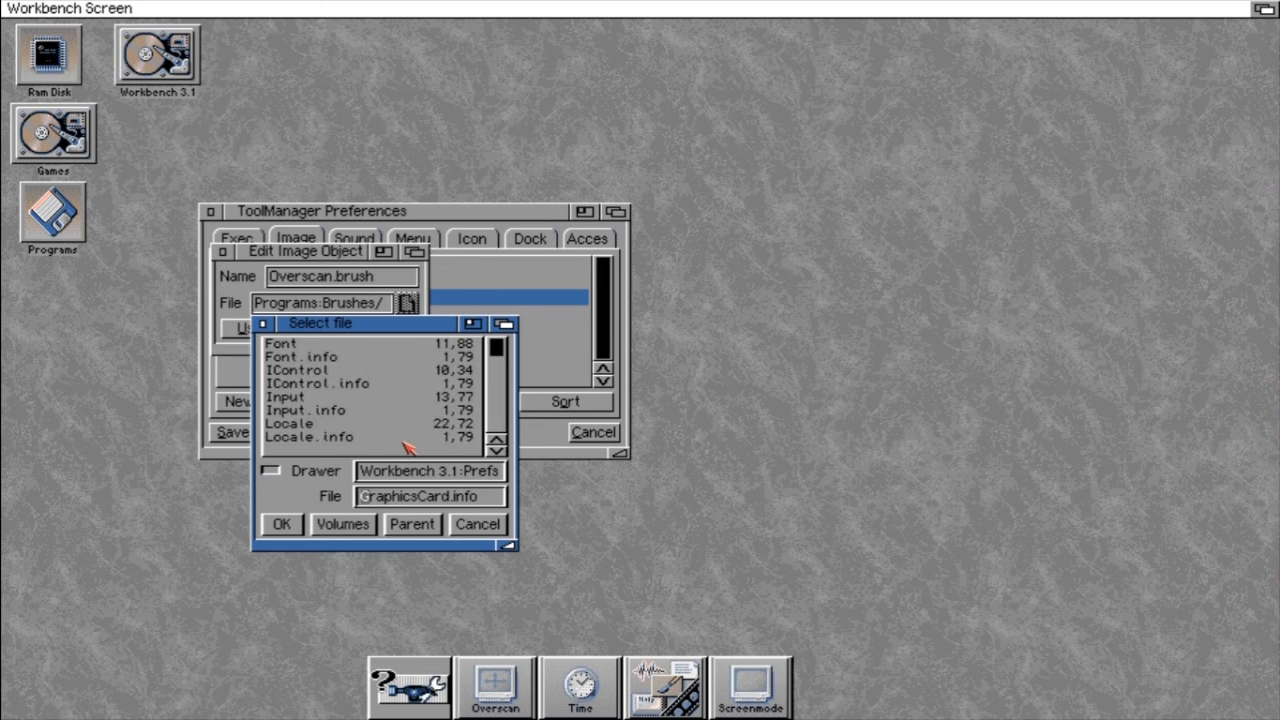
- Choose Overscan.info as the Overscan.brush image object's file, accept the object, and test the configuration
{"action": "left_click", "coordinate": [494, 421]}
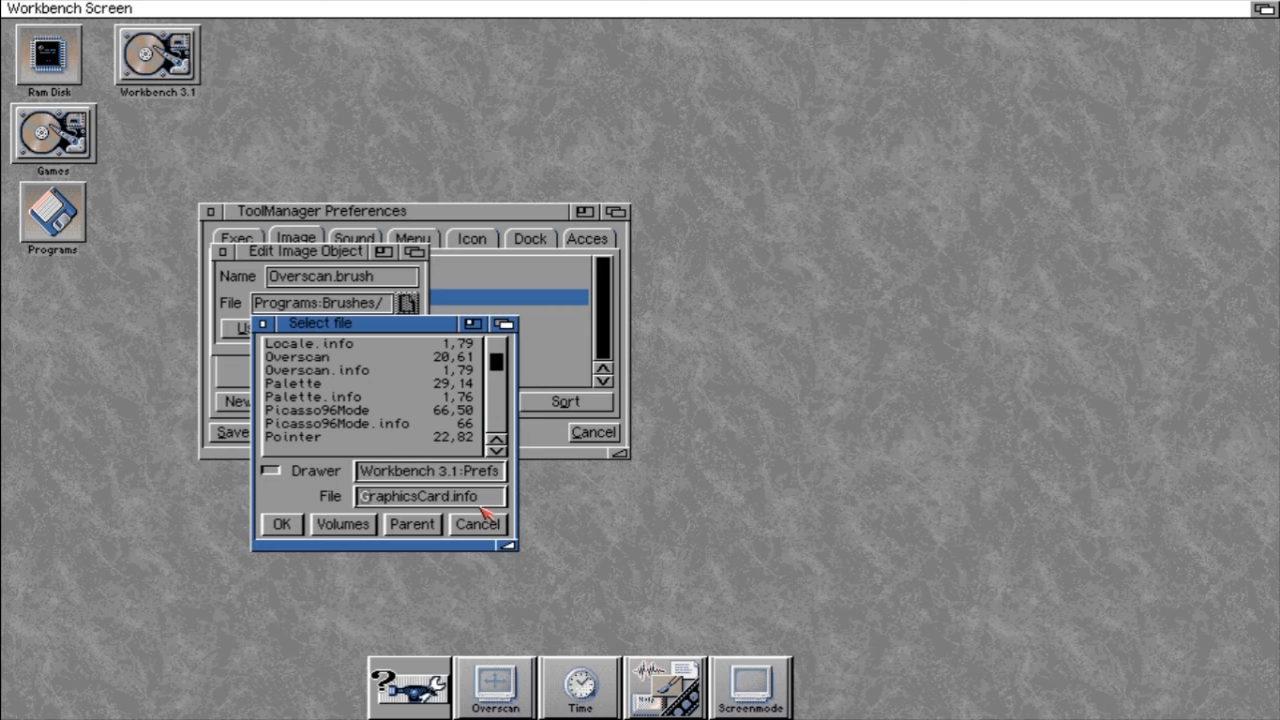
{"action": "left_click", "coordinate": [350, 371]}
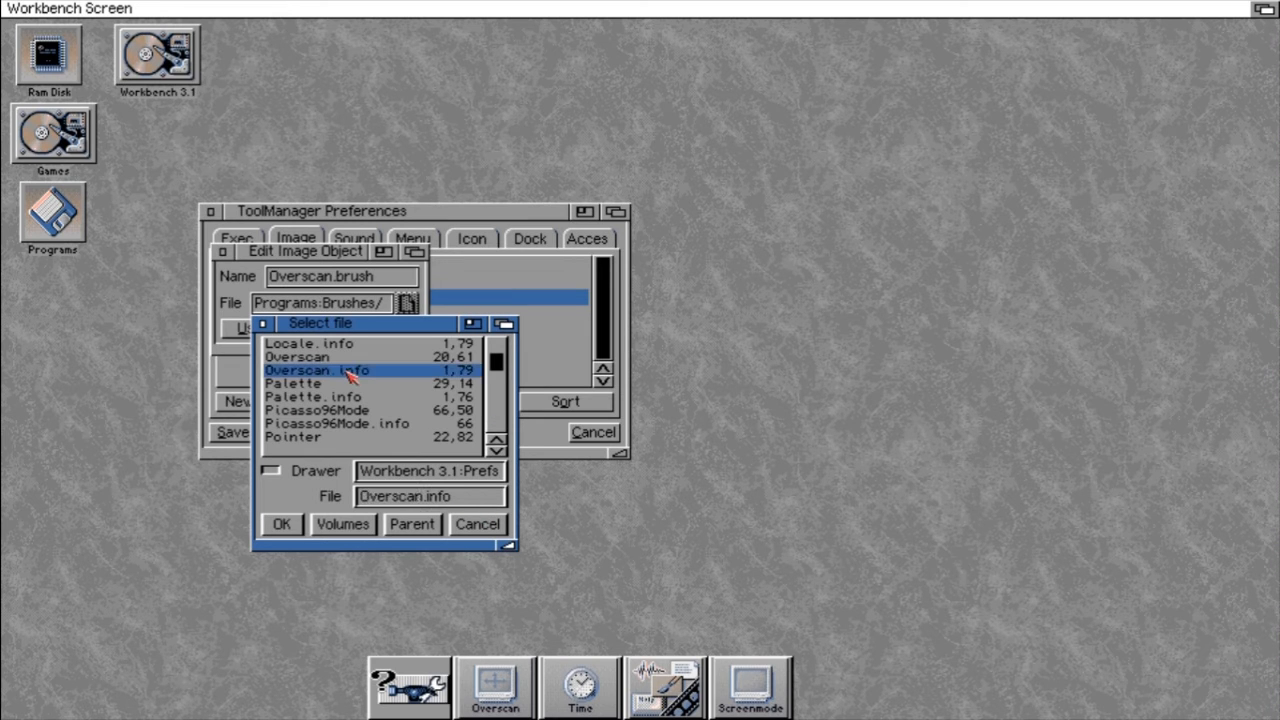
{"action": "left_click", "coordinate": [286, 527]}
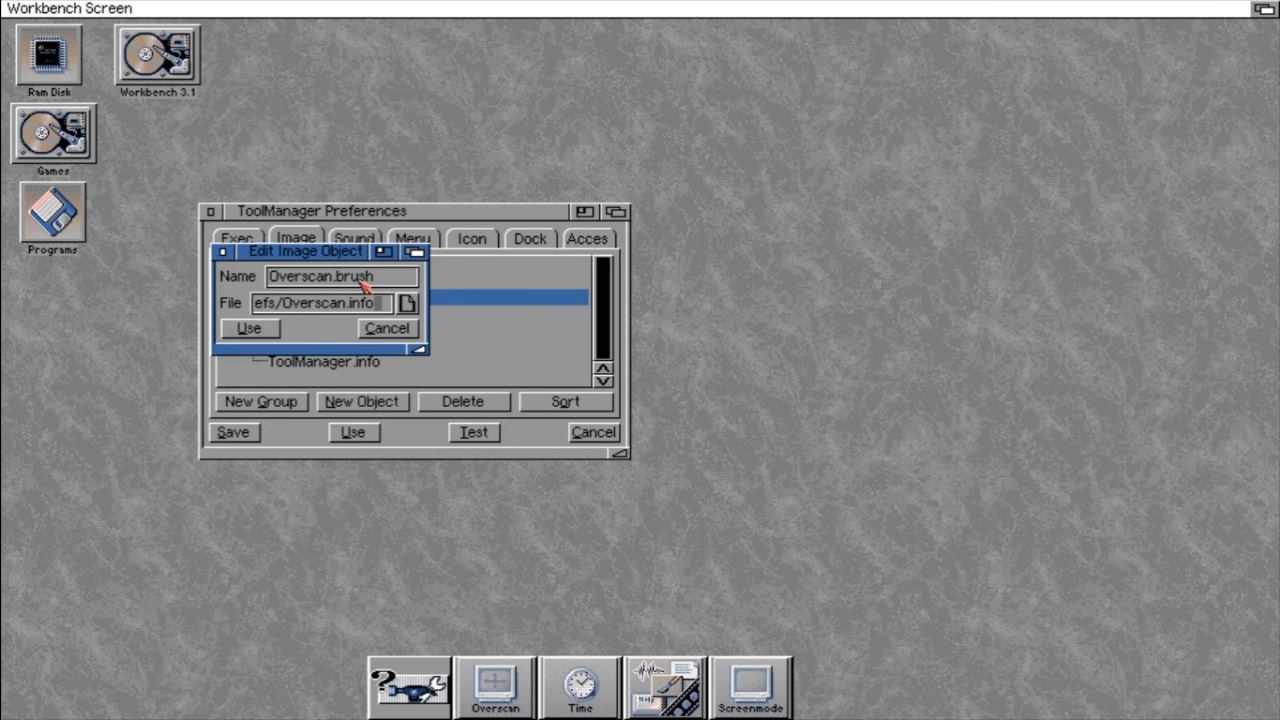
{"action": "left_click", "coordinate": [261, 335]}
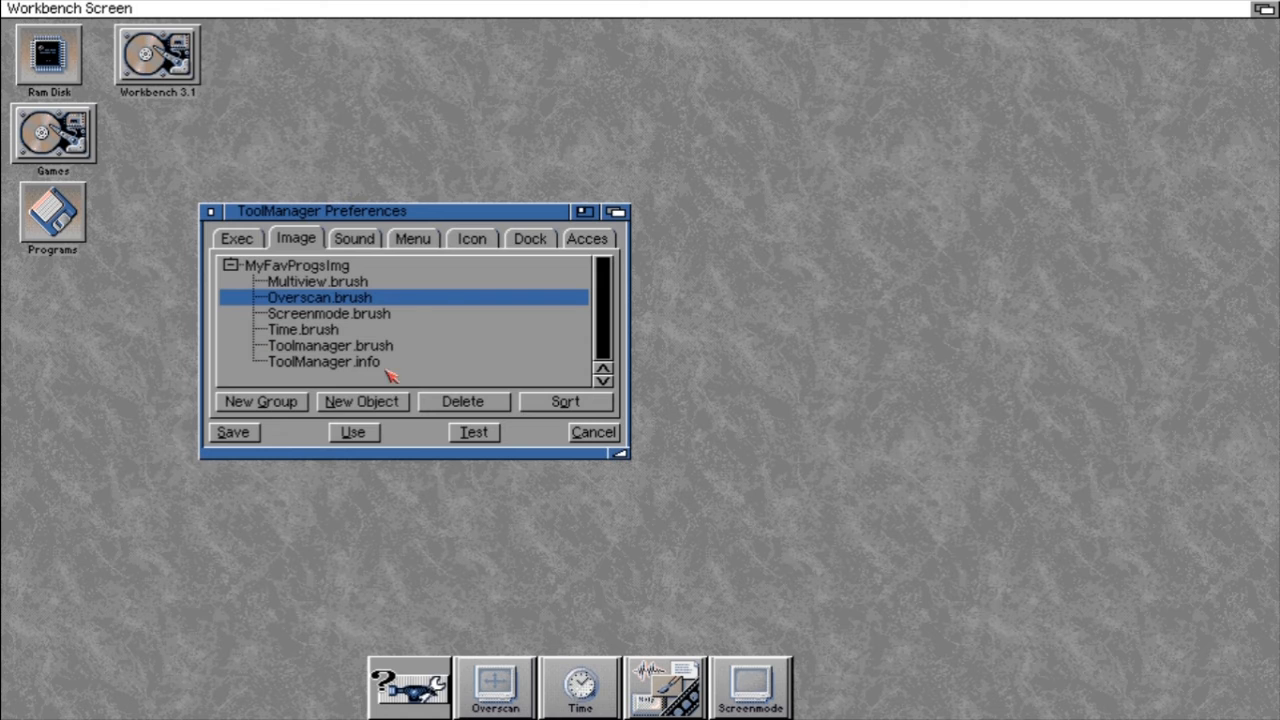
{"action": "left_click", "coordinate": [472, 435]}
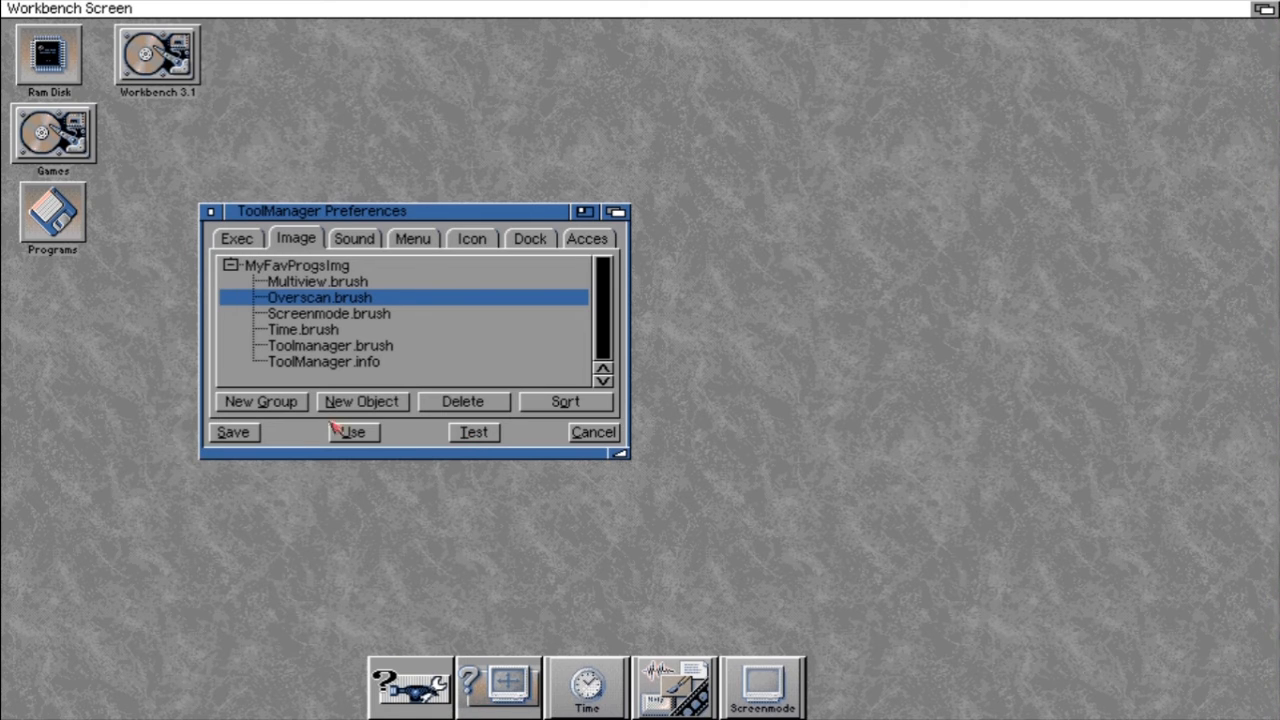
- Open the Time.brush image object for editing and open the Utilities drawer on the Workbench 3.1 volume
{"action": "left_click", "coordinate": [302, 331]}
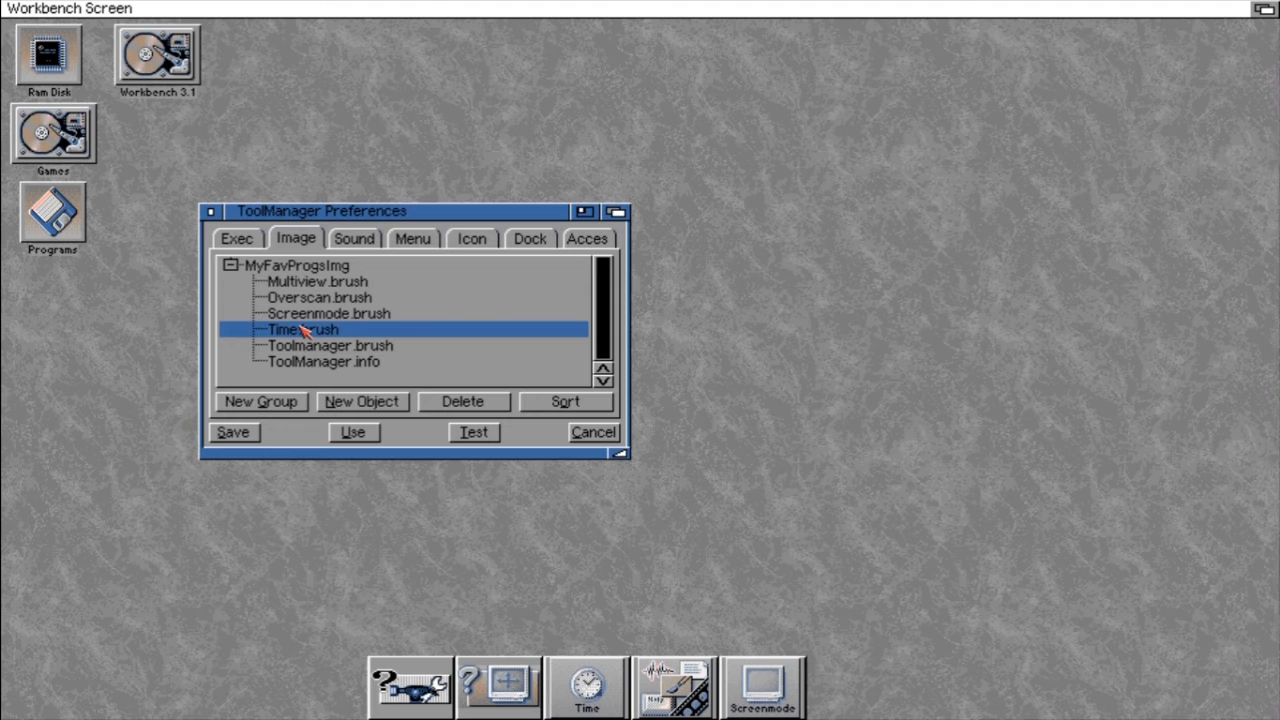
{"action": "double_click", "coordinate": [302, 331]}
{"action": "left_click", "coordinate": [408, 105]}
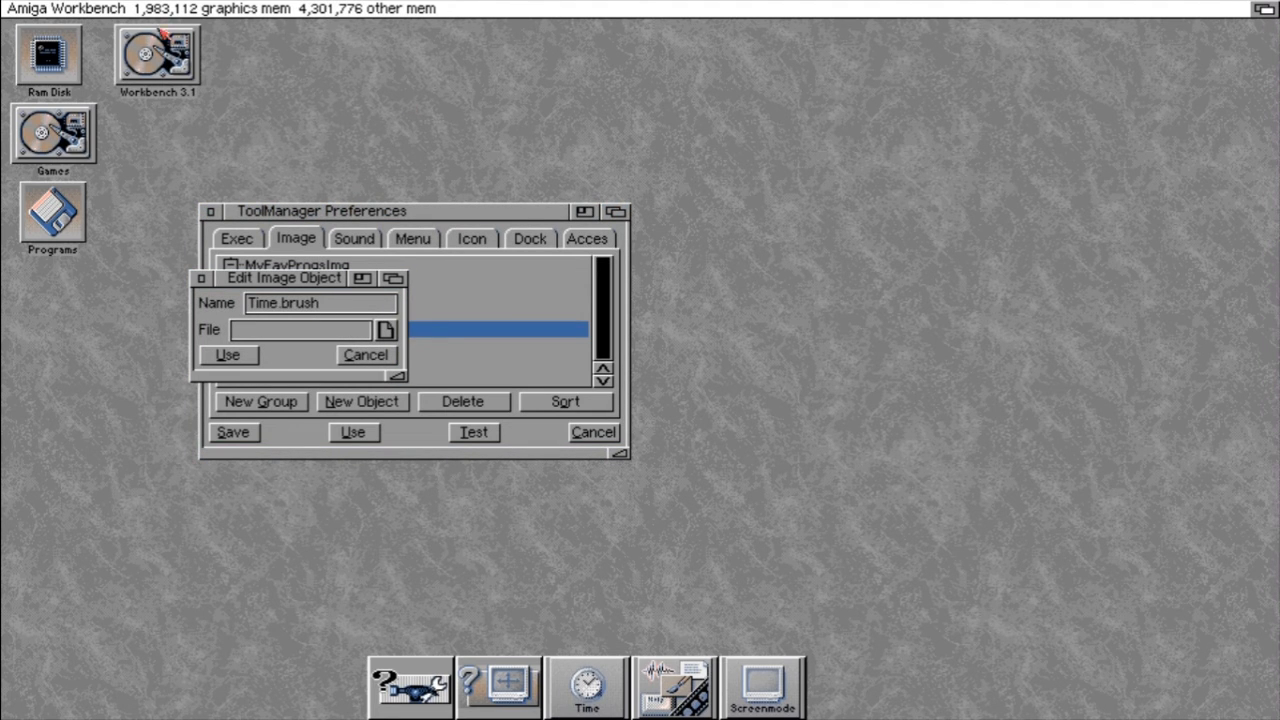
{"action": "left_click", "coordinate": [179, 53]}
{"action": "double_click", "coordinate": [178, 52]}
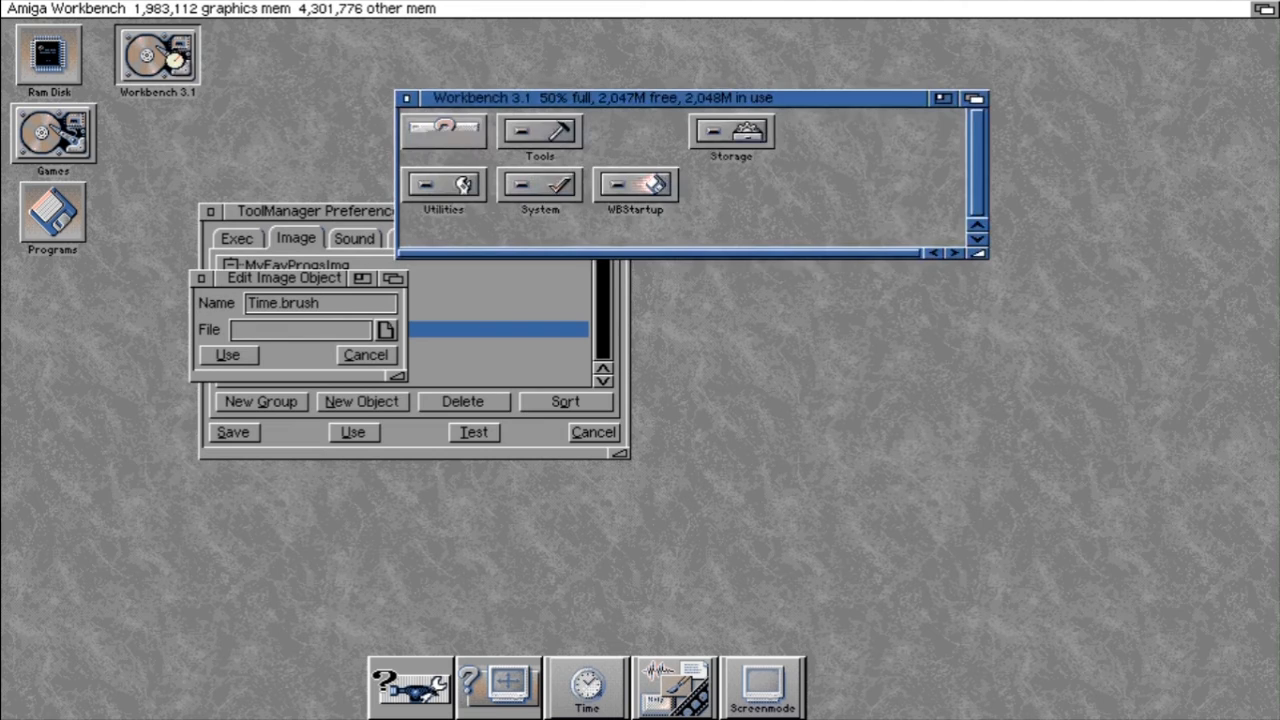
{"action": "double_click", "coordinate": [431, 199]}
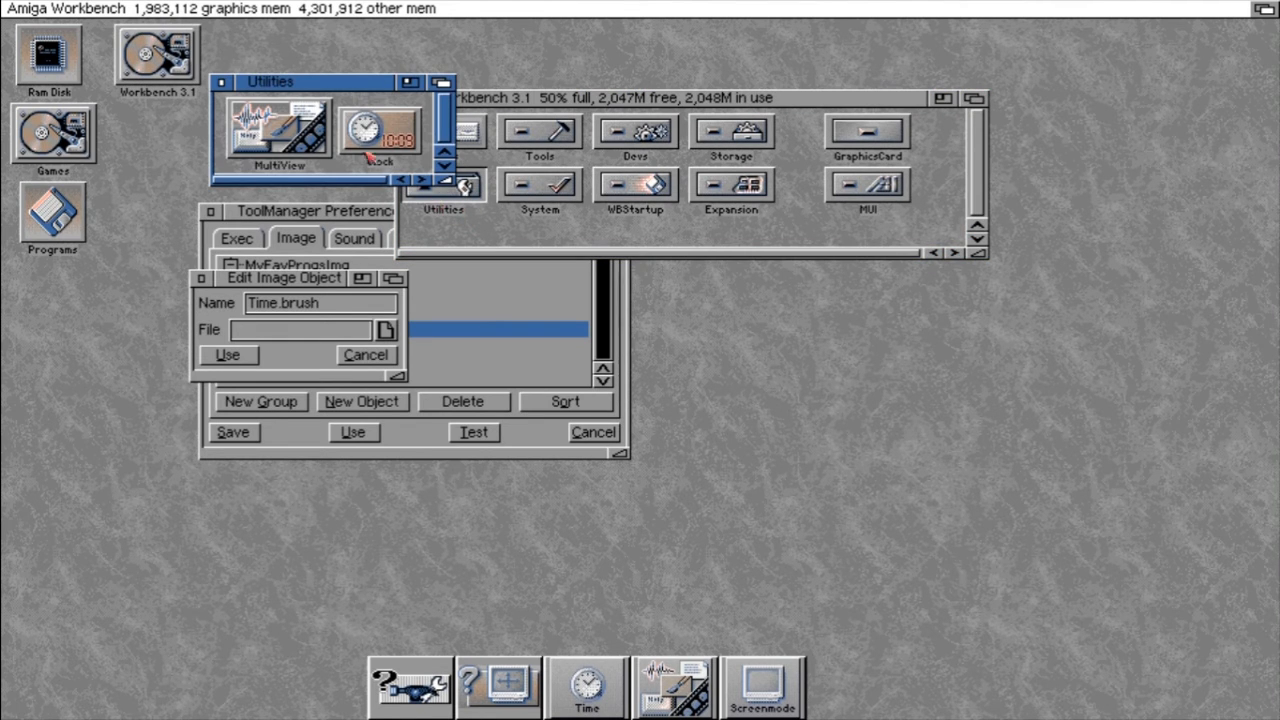
- Assign the Clock icon from the Utilities drawer to the Time.brush image object, accept it, and test the configuration
{"action": "left_click_drag", "start_coordinate": [369, 157], "coordinate": [322, 340]}
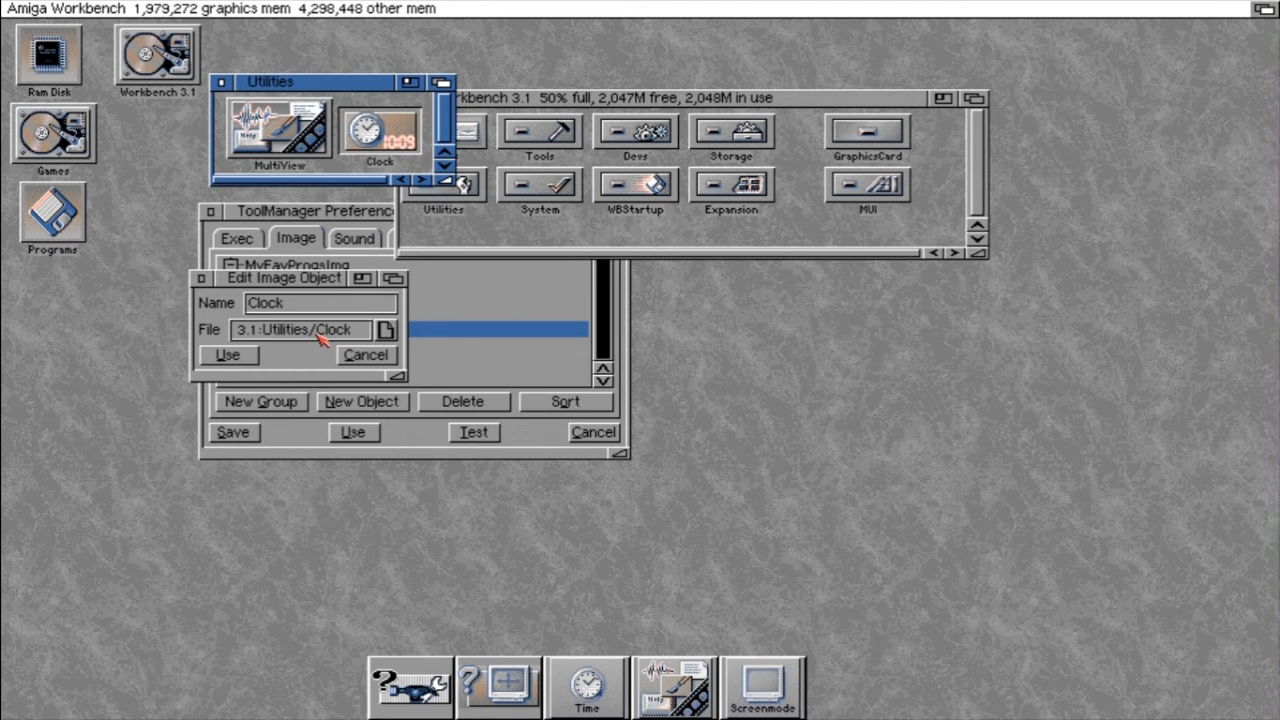
{"action": "left_click", "coordinate": [228, 356]}
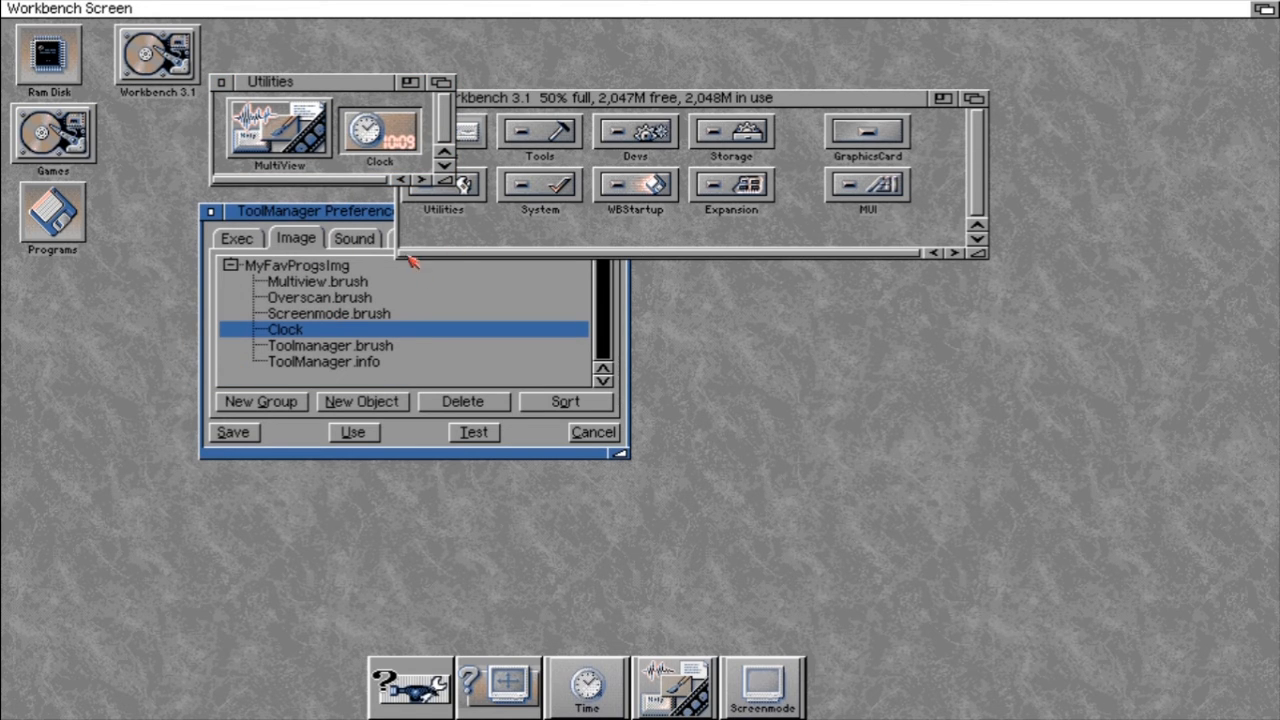
{"action": "left_click_drag", "start_coordinate": [333, 213], "coordinate": [276, 249]}
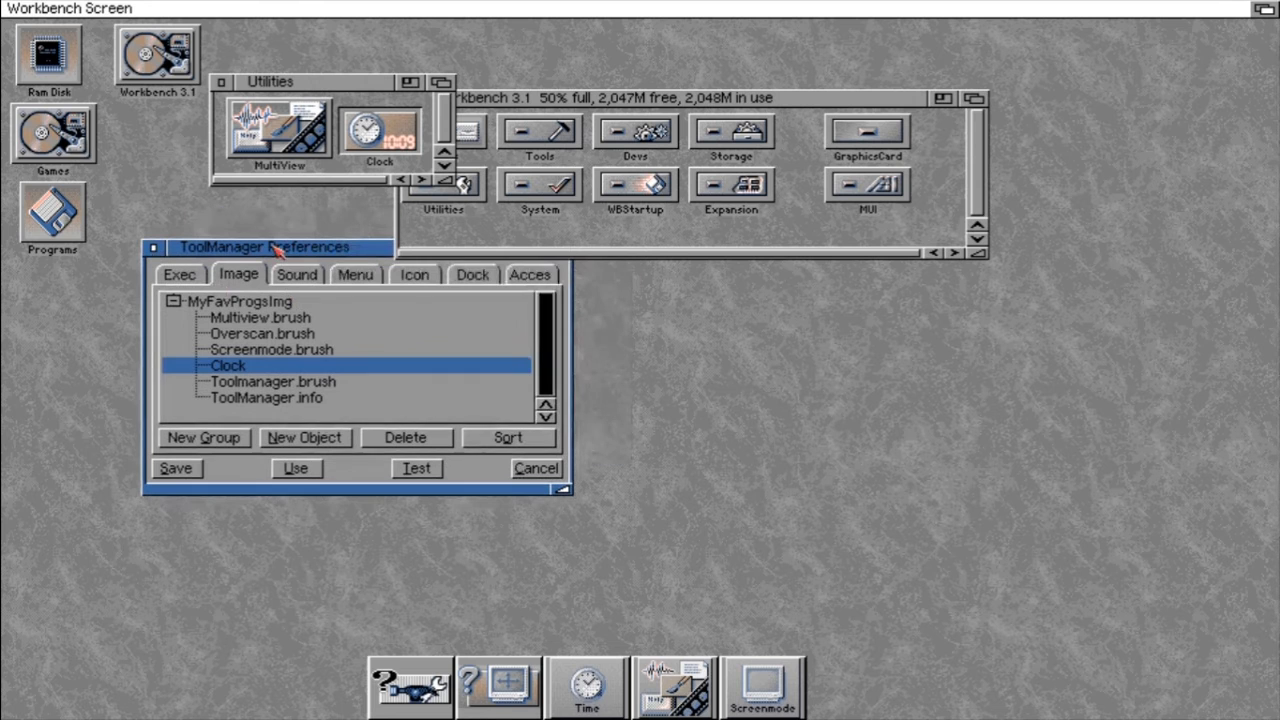
{"action": "left_click", "coordinate": [414, 470]}
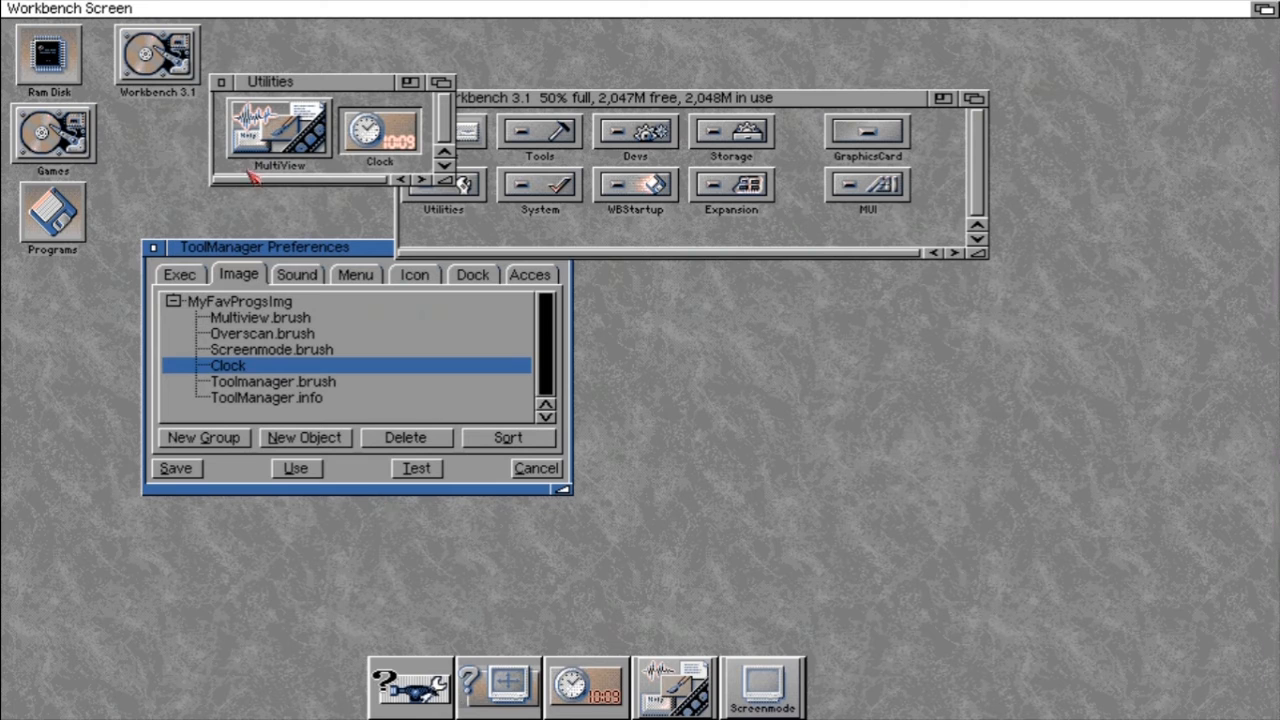
- Show all files in the Utilities drawer, look through its contents, and switch back to showing only icons
{"action": "left_click", "coordinate": [294, 85]}
{"action": "right_click", "coordinate": [166, 8]}
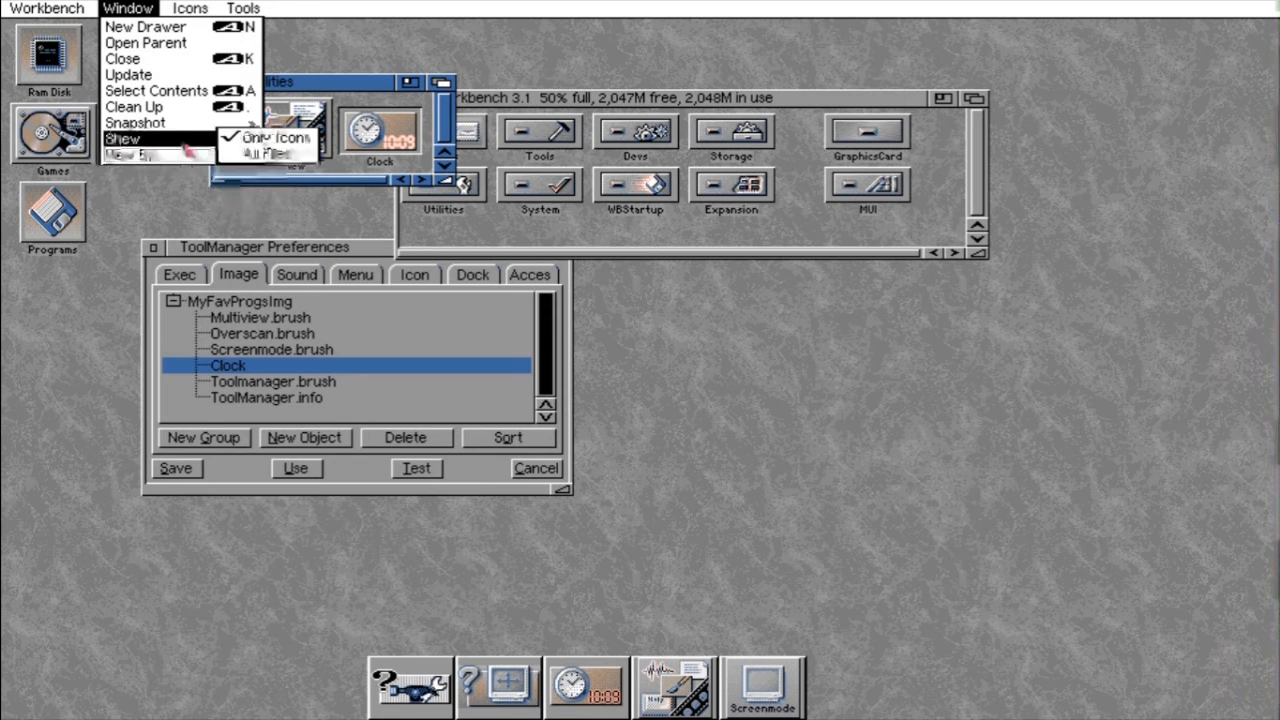
{"action": "mouse_move", "coordinate": [189, 142]}
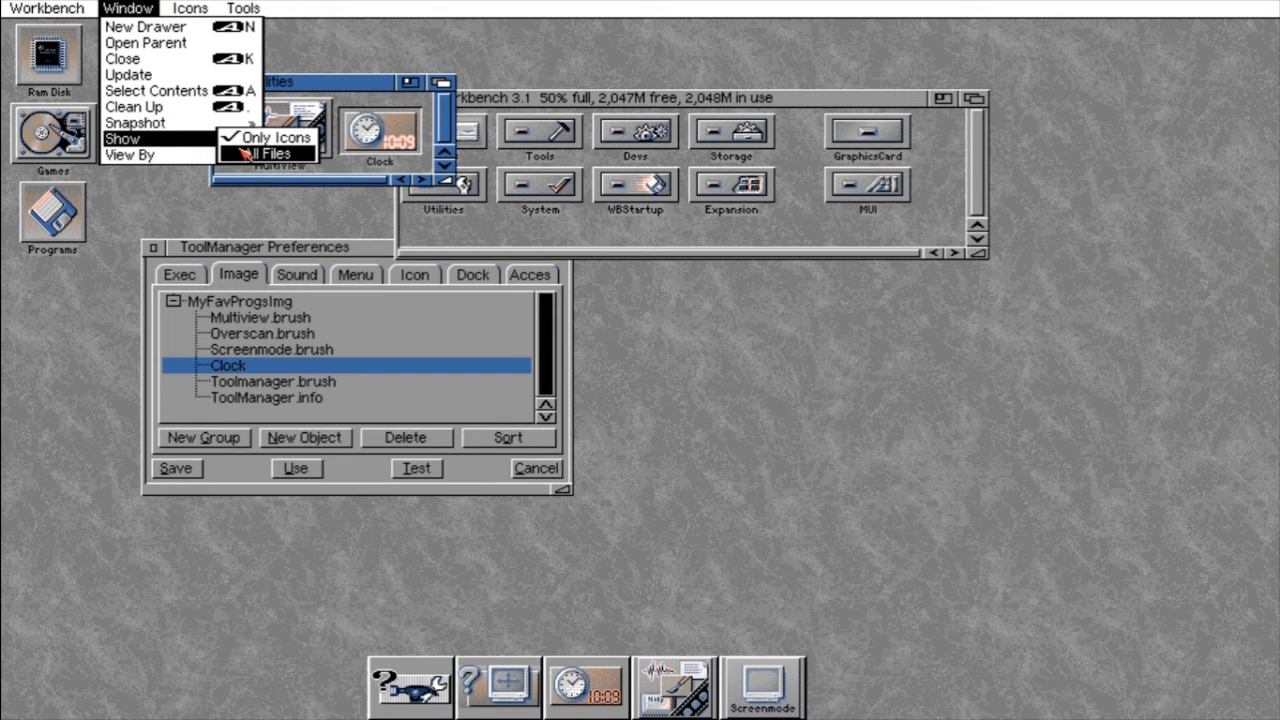
{"action": "right_click", "coordinate": [250, 153]}
{"action": "left_click", "coordinate": [330, 181]}
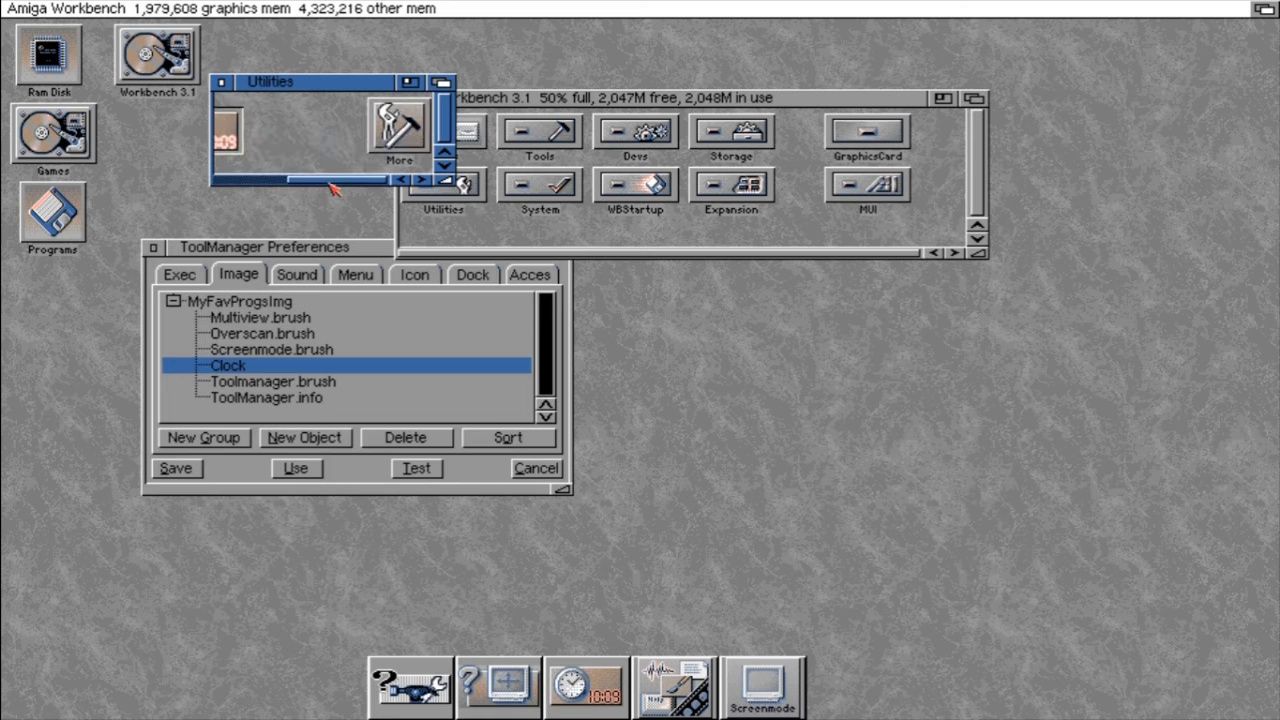
{"action": "left_click_drag", "start_coordinate": [333, 178], "coordinate": [256, 170]}
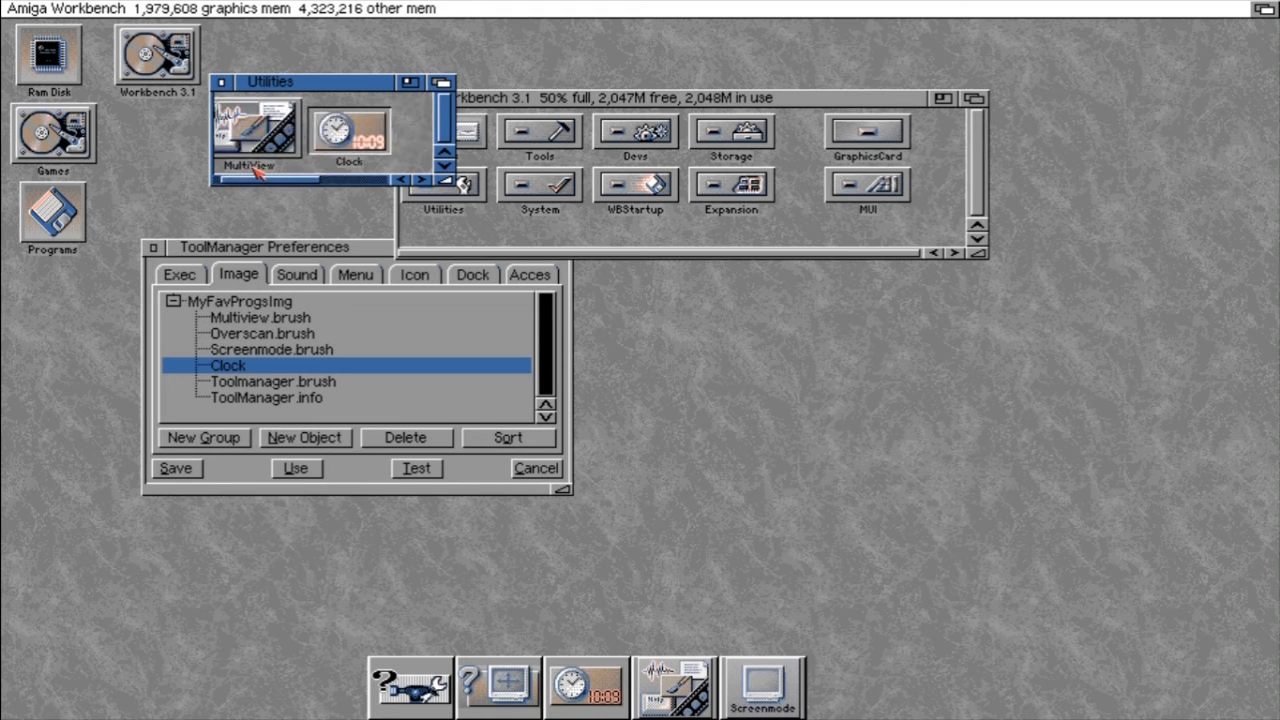
{"action": "left_click", "coordinate": [356, 183]}
{"action": "left_click_drag", "start_coordinate": [356, 182], "coordinate": [286, 173]}
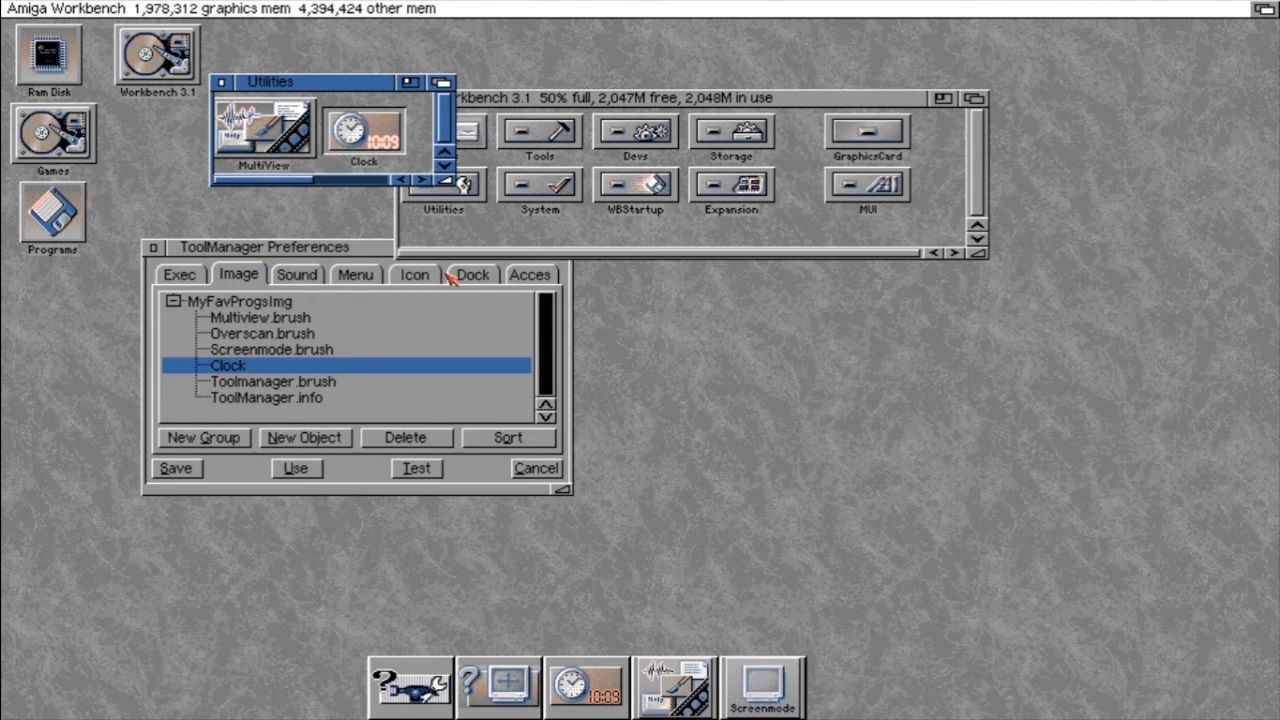
{"action": "right_click", "coordinate": [158, 8]}
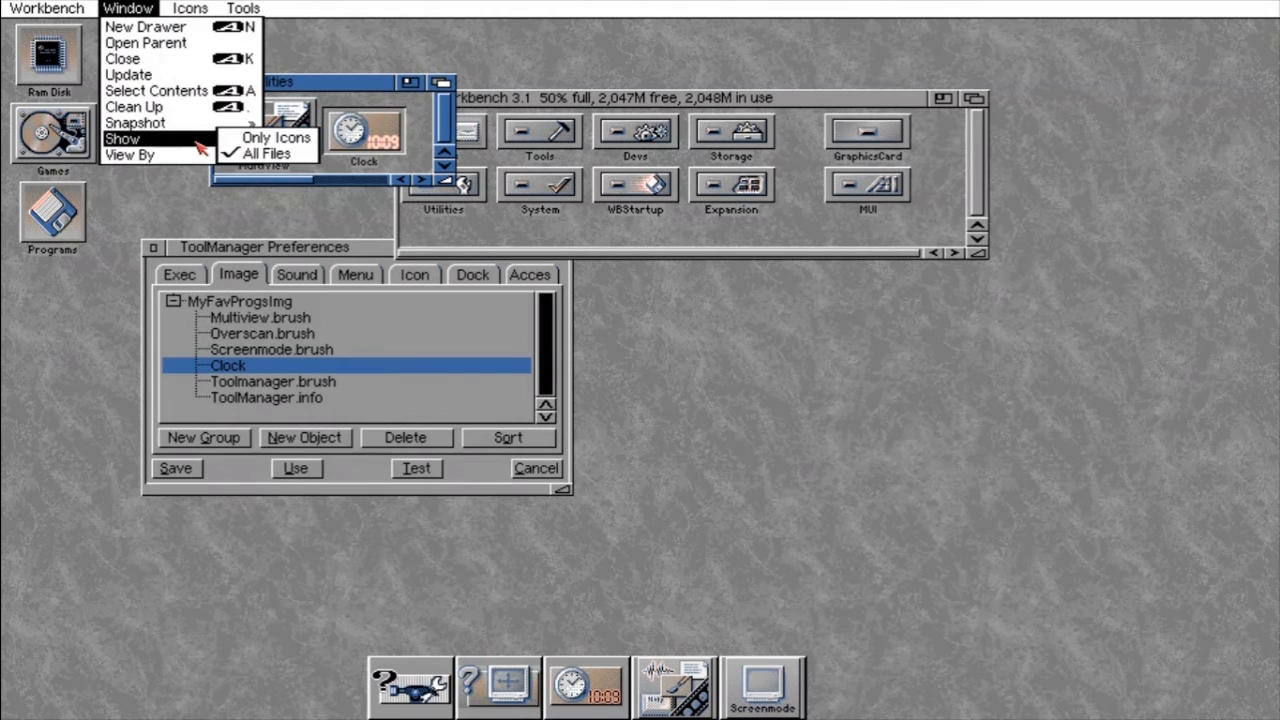
{"action": "right_click", "coordinate": [250, 138]}
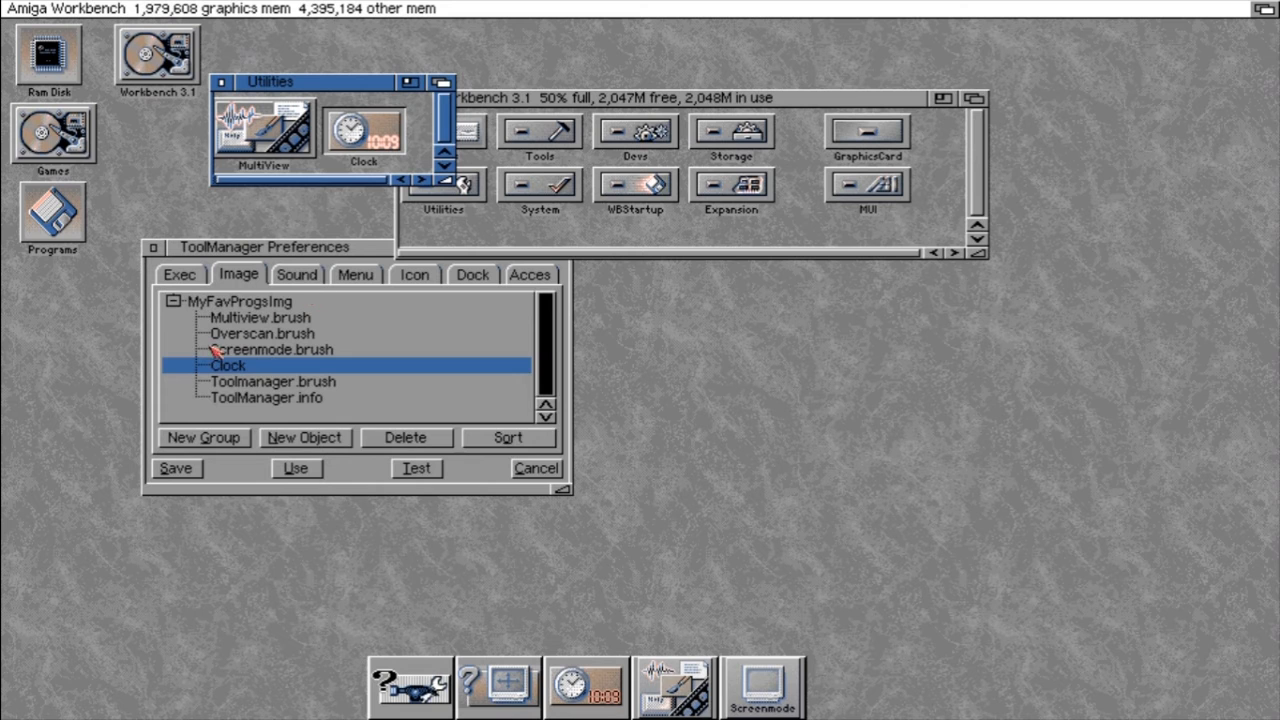
- Replace the Multiview.brush image object's name and file with the MultiView icon from the Utilities drawer and accept it
{"action": "left_click", "coordinate": [281, 320]}
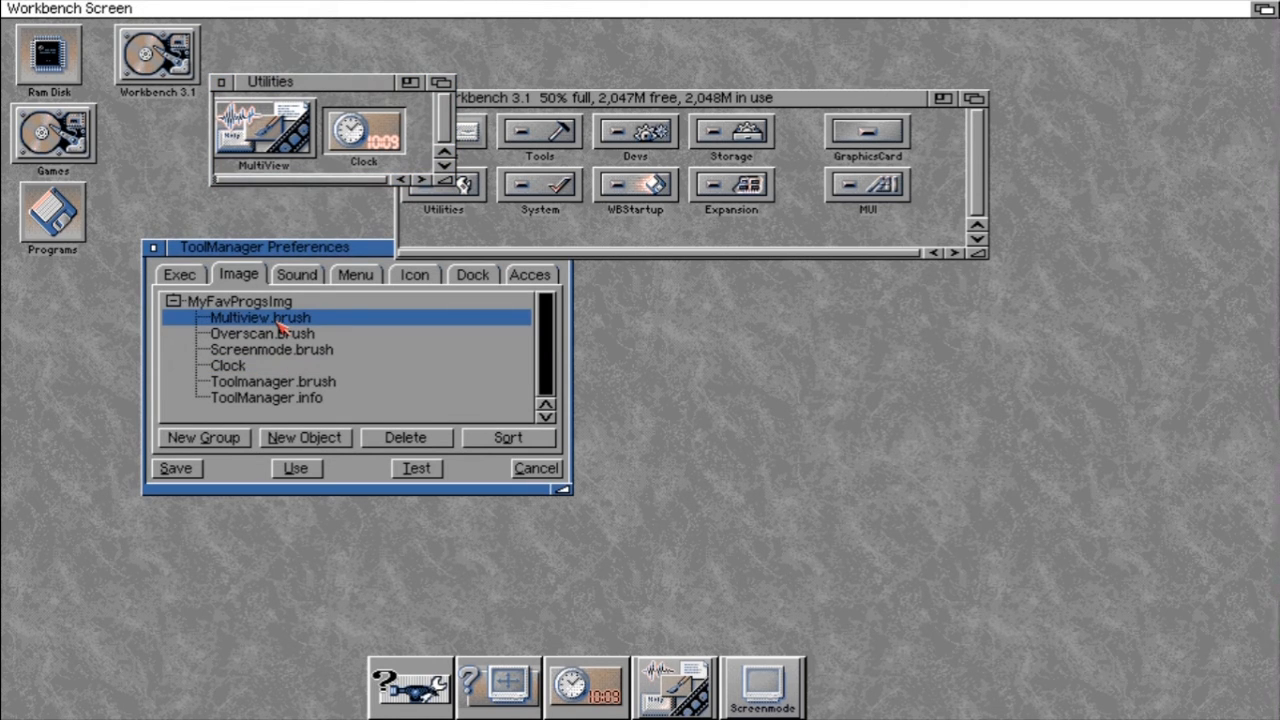
{"action": "double_click", "coordinate": [281, 320]}
{"action": "left_click_drag", "start_coordinate": [251, 124], "coordinate": [288, 302]}
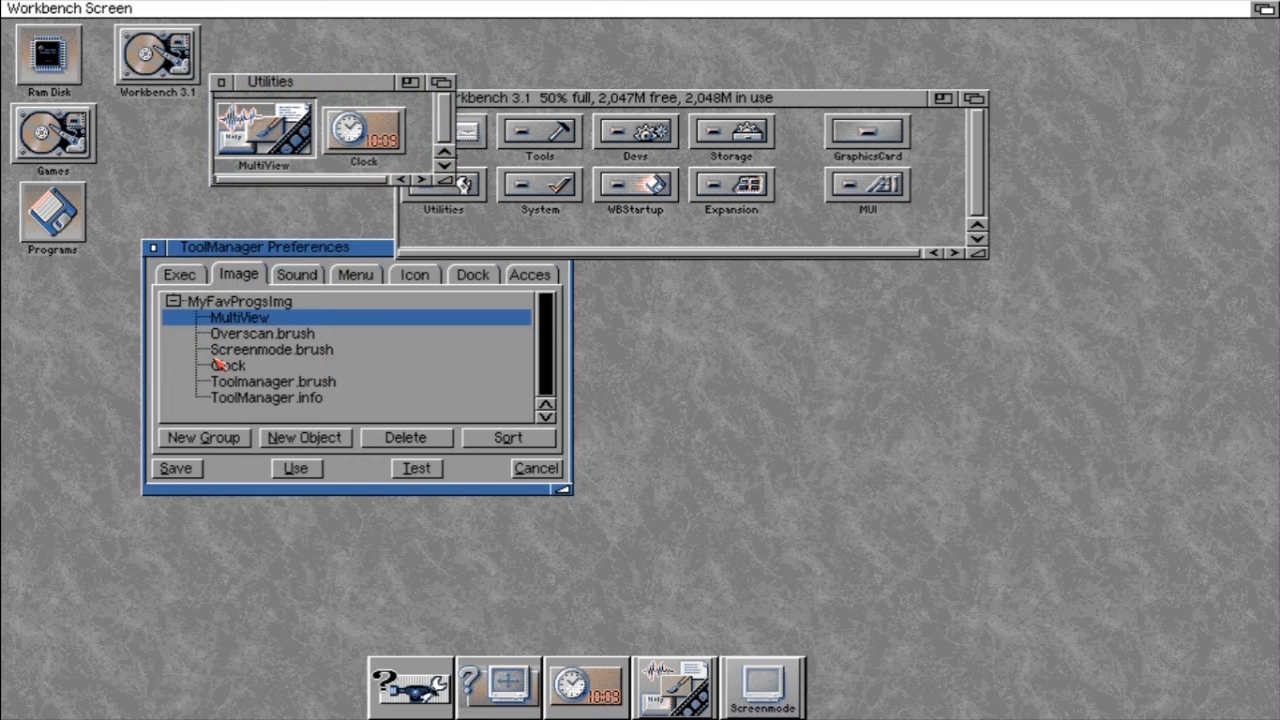
- Test the ToolManager configuration, and replace the open Utilities drawer with the Prefs drawer, placed clear of the image object list
{"action": "left_click", "coordinate": [416, 468]}
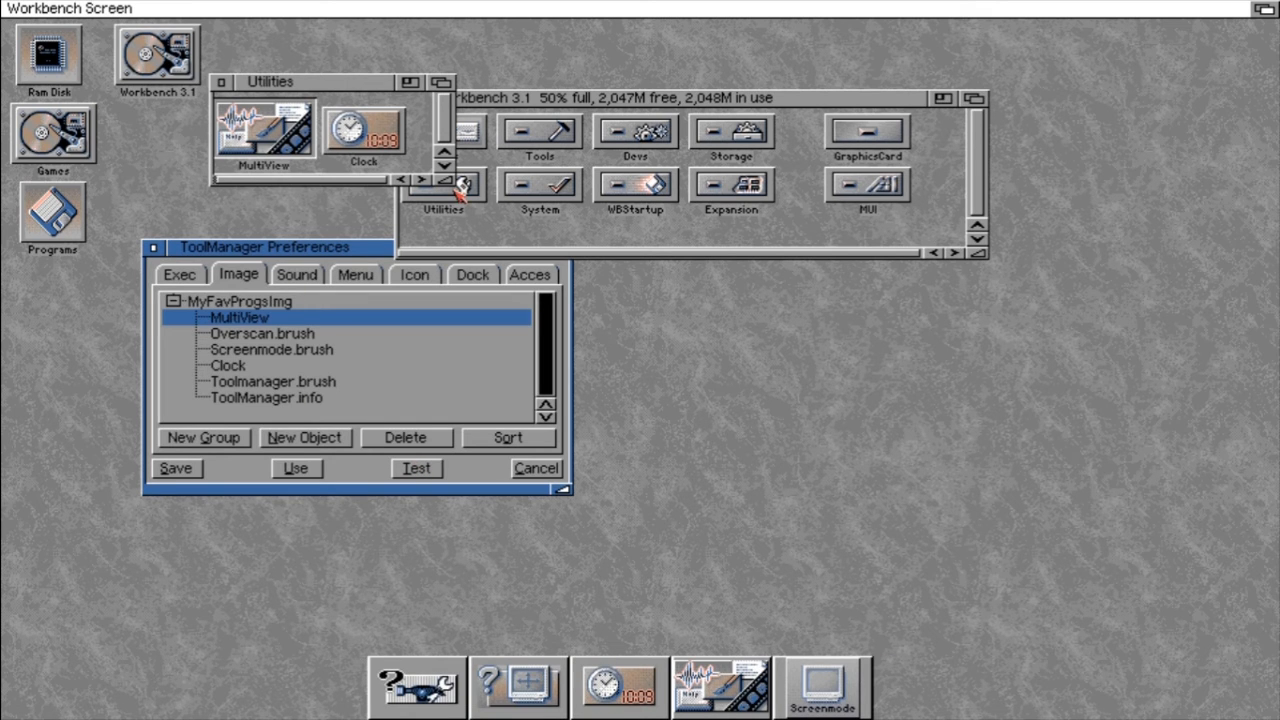
{"action": "left_click", "coordinate": [222, 83]}
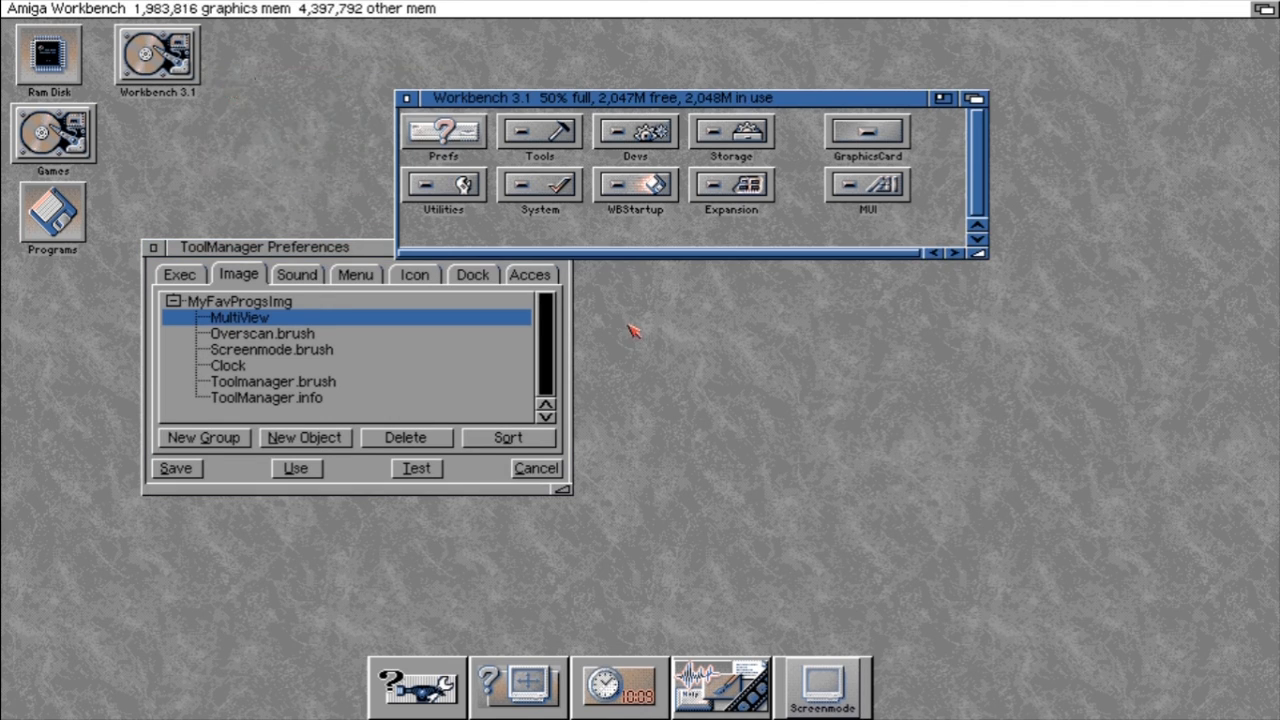
{"action": "double_click", "coordinate": [417, 132]}
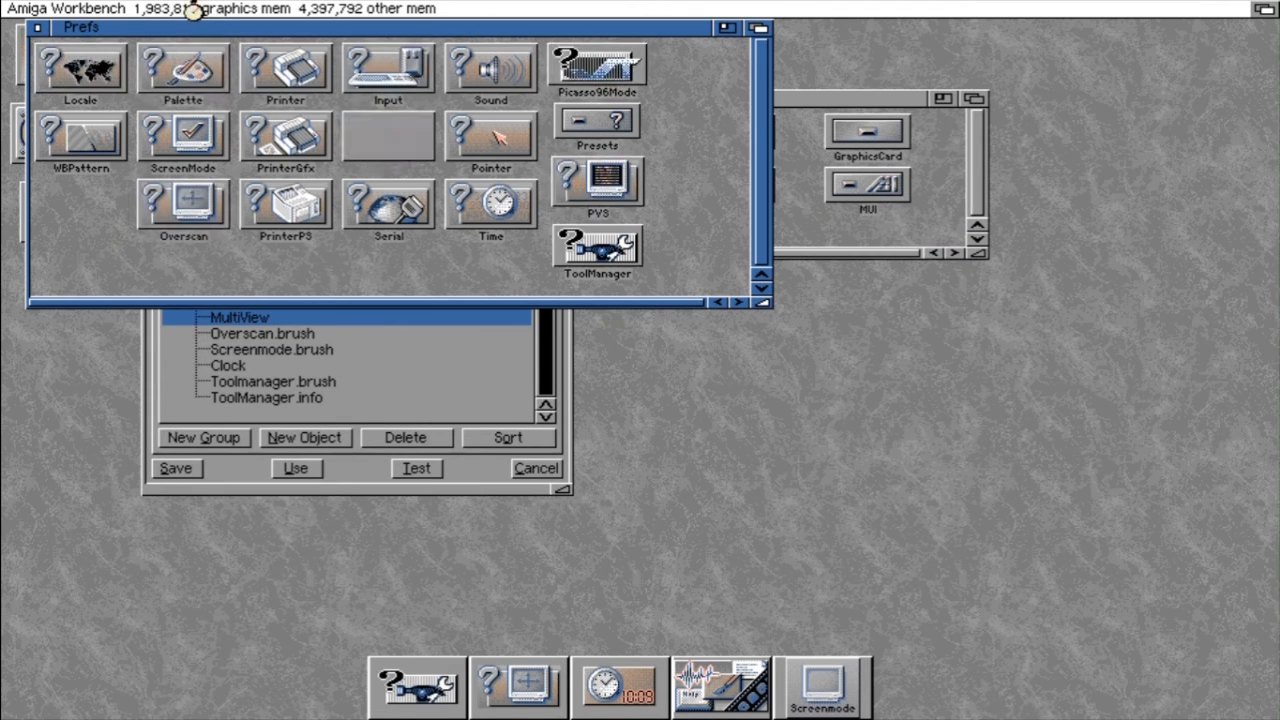
{"action": "left_click_drag", "start_coordinate": [214, 27], "coordinate": [727, 83]}
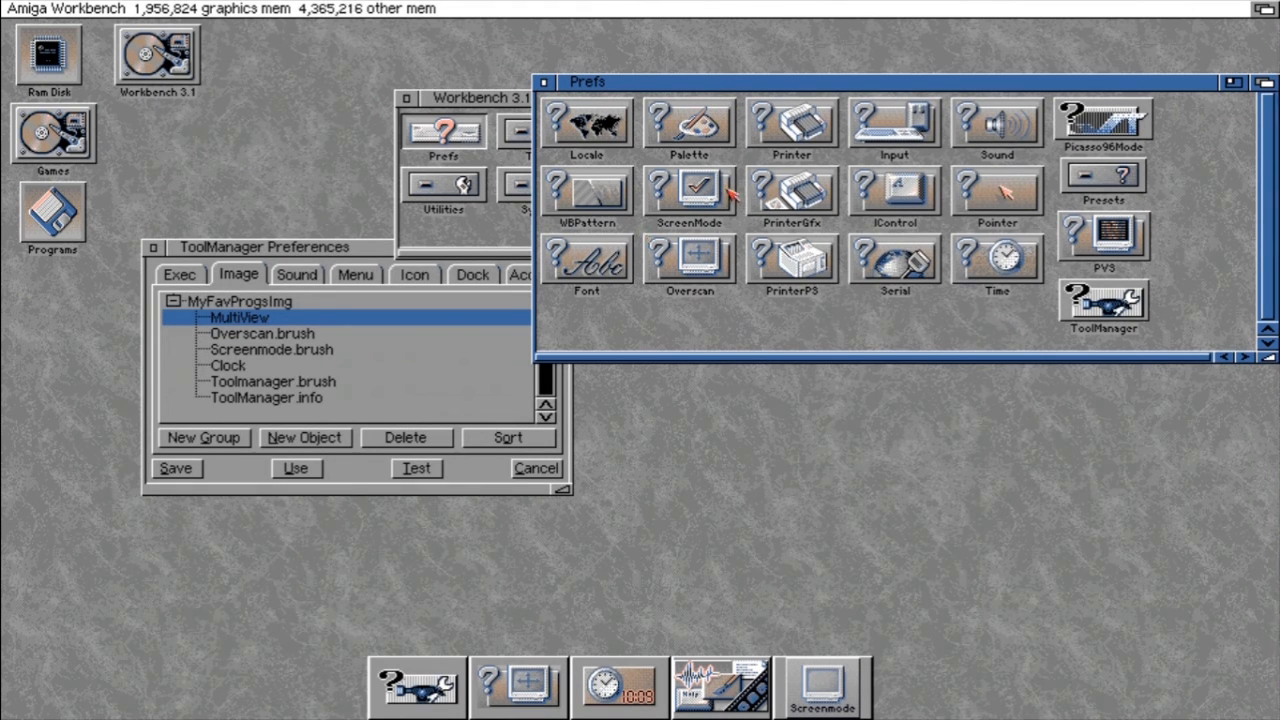
{"action": "mouse_move", "coordinate": [731, 195]}
{"action": "left_mouse_down"}
{"action": "mouse_move", "coordinate": [358, 370]}
{"action": "mouse_move", "coordinate": [327, 370]}
{"action": "mouse_move", "coordinate": [685, 250]}
{"action": "mouse_move", "coordinate": [735, 206]}
{"action": "mouse_move", "coordinate": [727, 193]}
{"action": "left_mouse_up"}
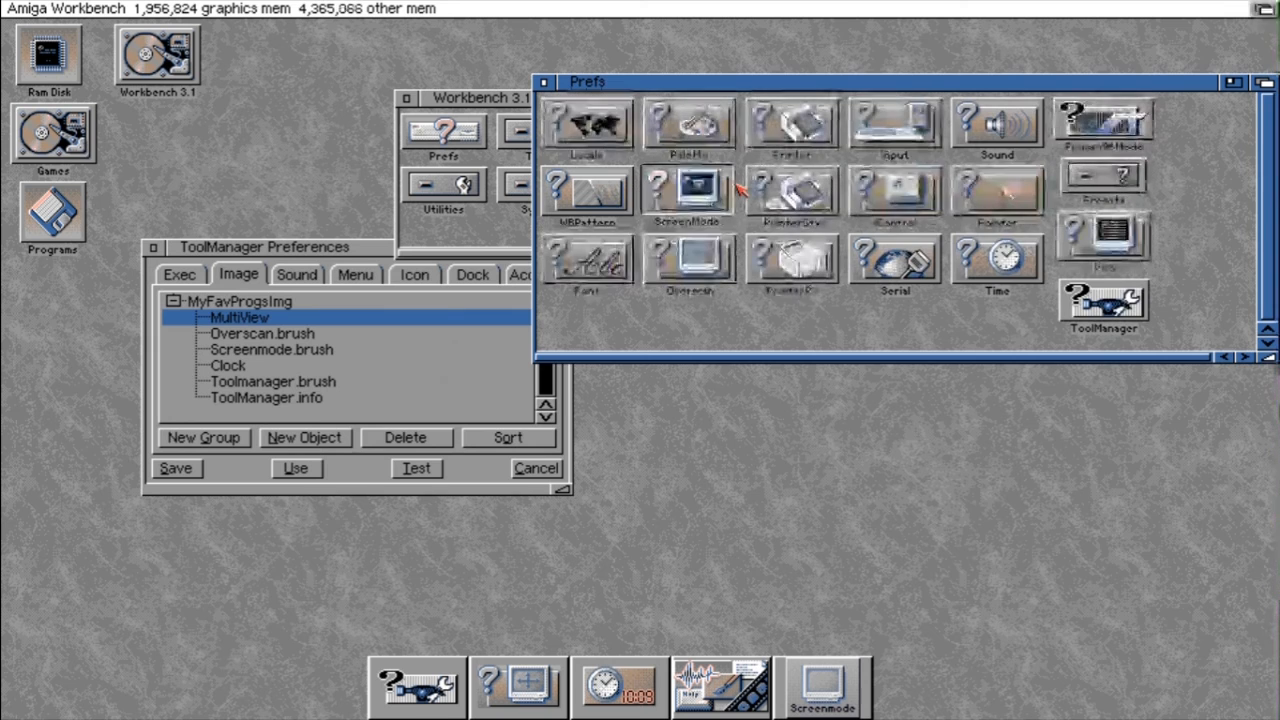
- Replace the Screenmode.brush image object's name and file with the ScreenMode icon from the Prefs drawer, accept it, and test the configuration
{"action": "left_click", "coordinate": [324, 352]}
{"action": "double_click", "coordinate": [322, 352]}
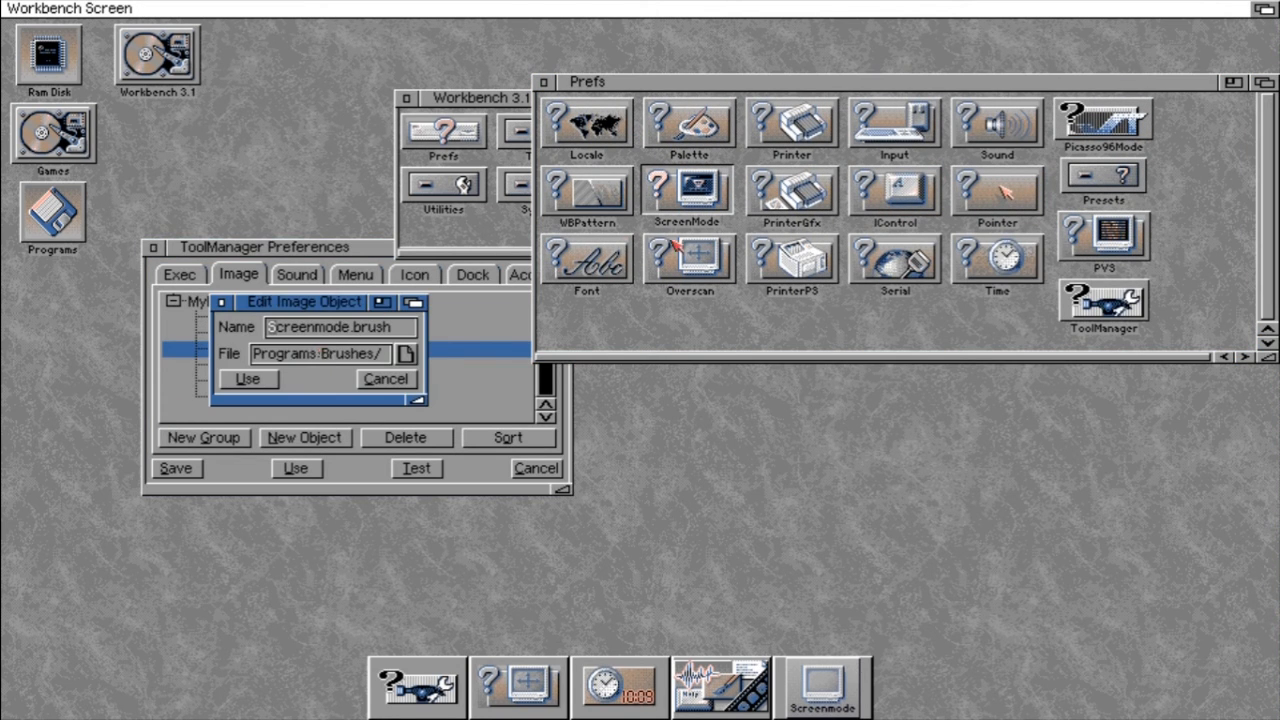
{"action": "left_click", "coordinate": [706, 190]}
{"action": "left_click_drag", "start_coordinate": [706, 190], "coordinate": [325, 373]}
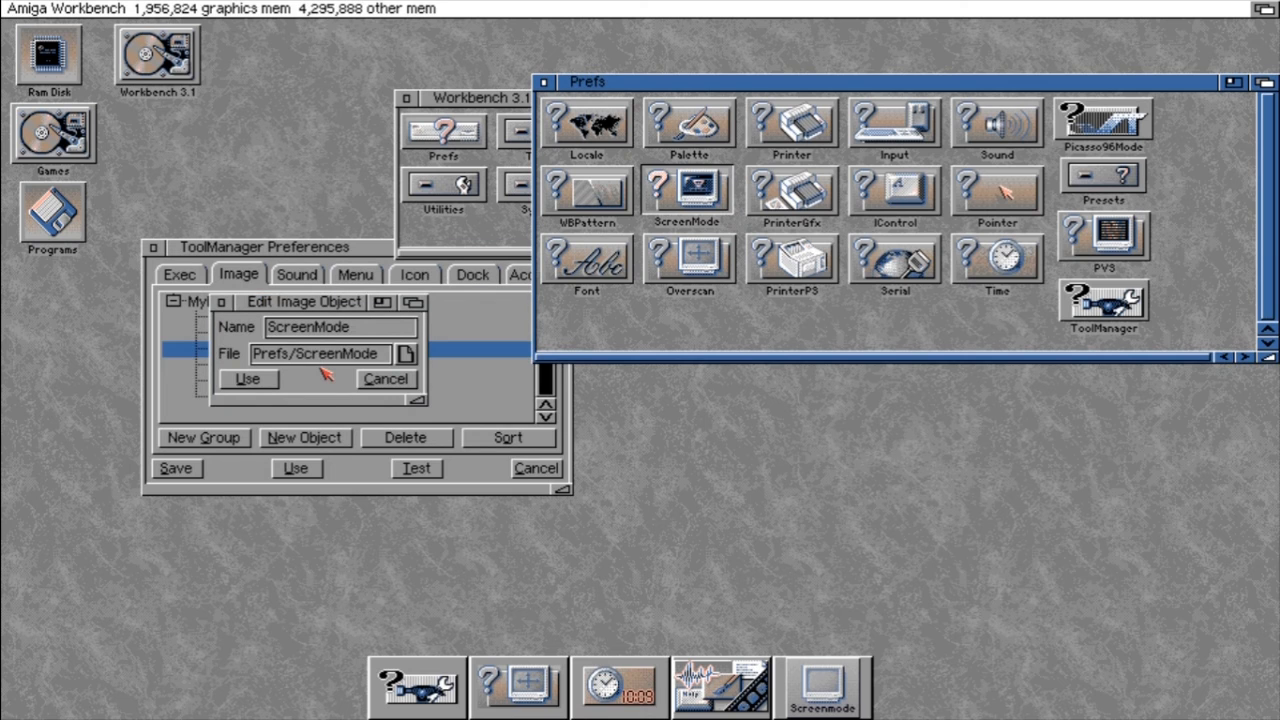
{"action": "left_click", "coordinate": [252, 381]}
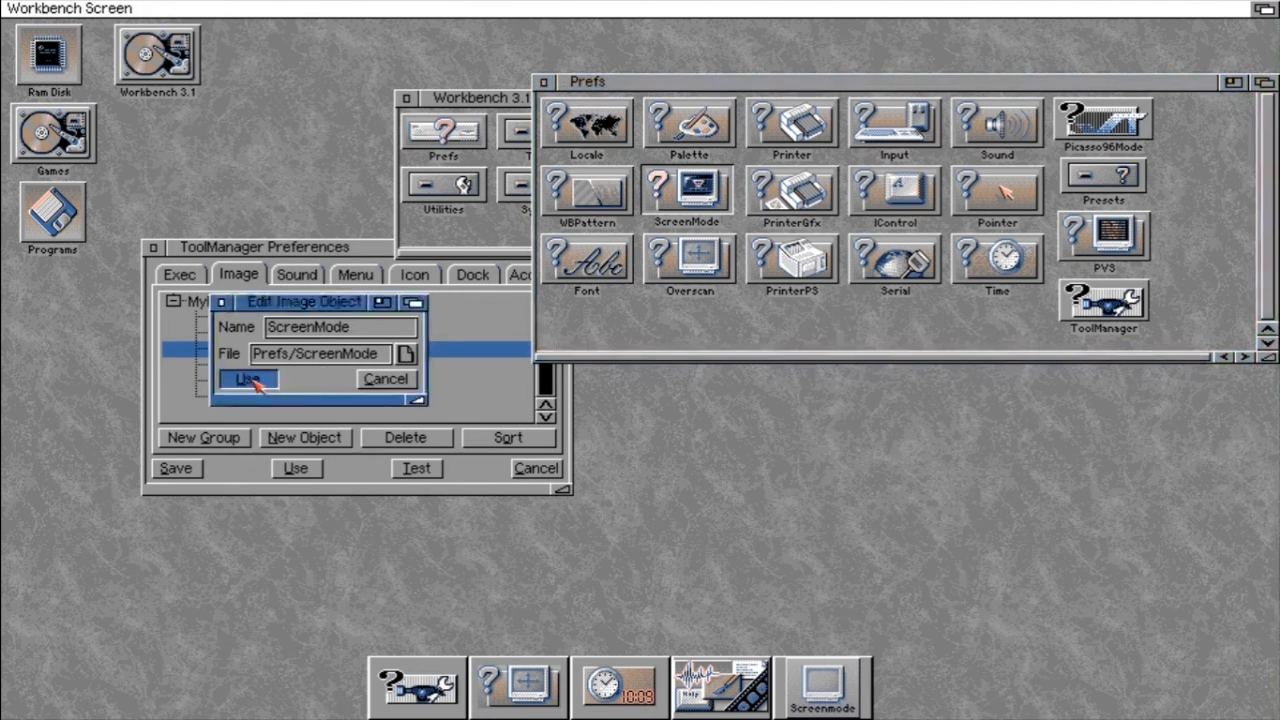
{"action": "left_click", "coordinate": [430, 471]}
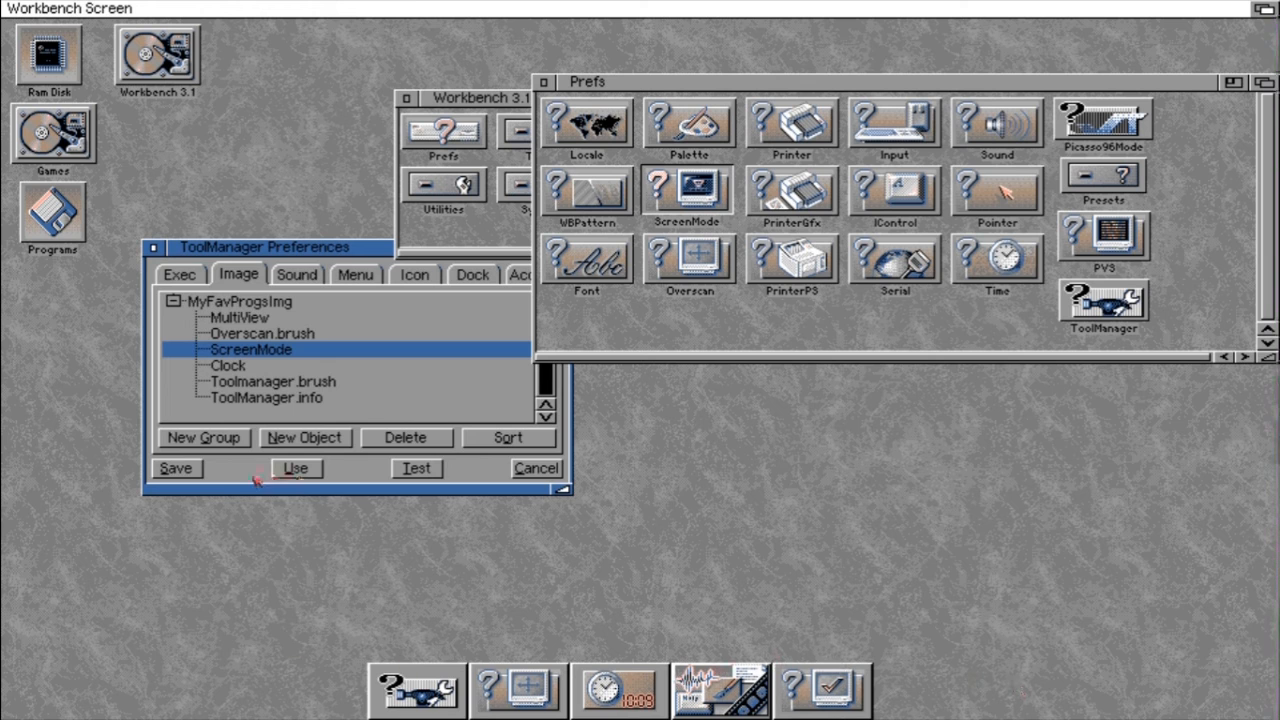
- Save the ToolManager preferences and close the Prefs and Workbench 3.1 windows
{"action": "left_click", "coordinate": [178, 468]}
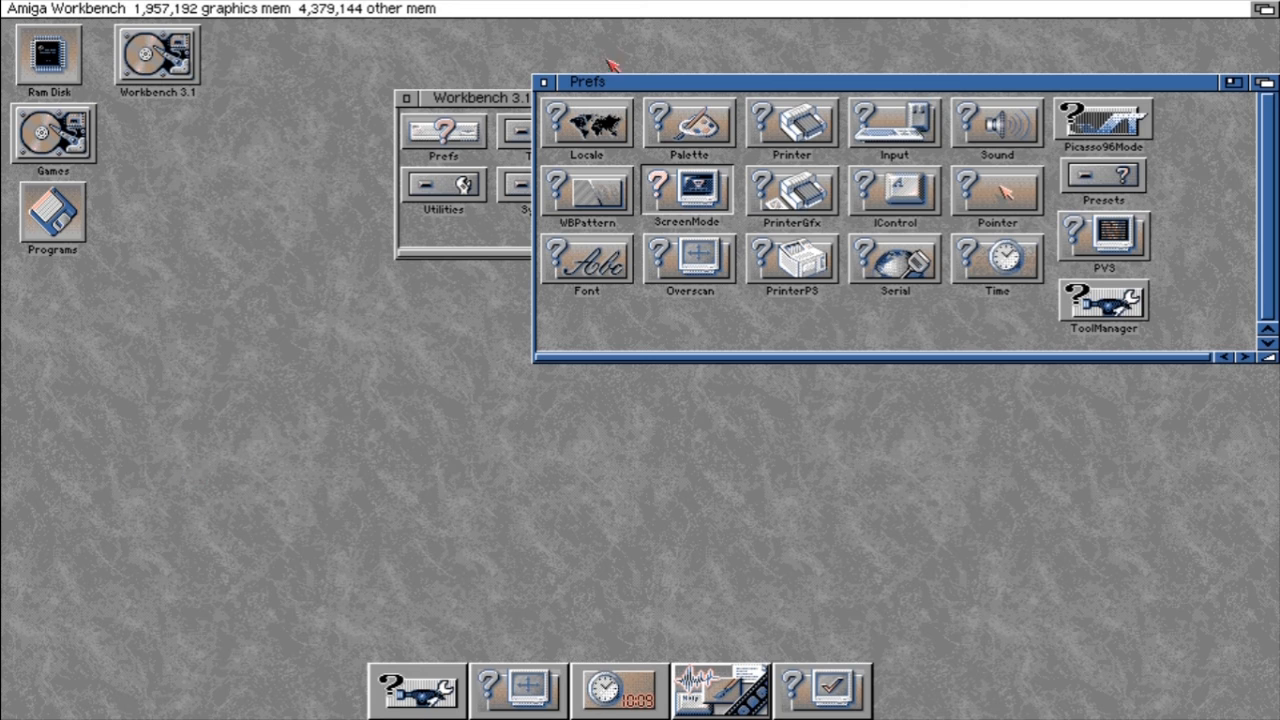
{"action": "left_click", "coordinate": [545, 83]}
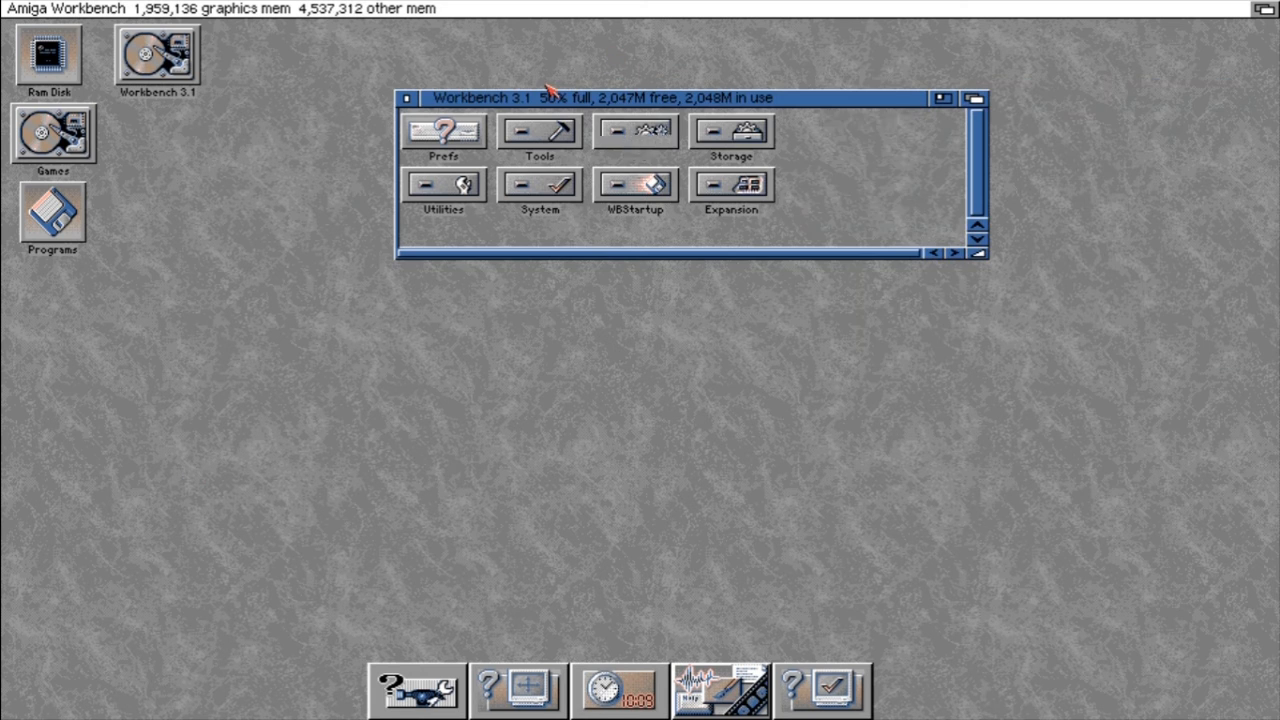
{"action": "left_click", "coordinate": [407, 99]}
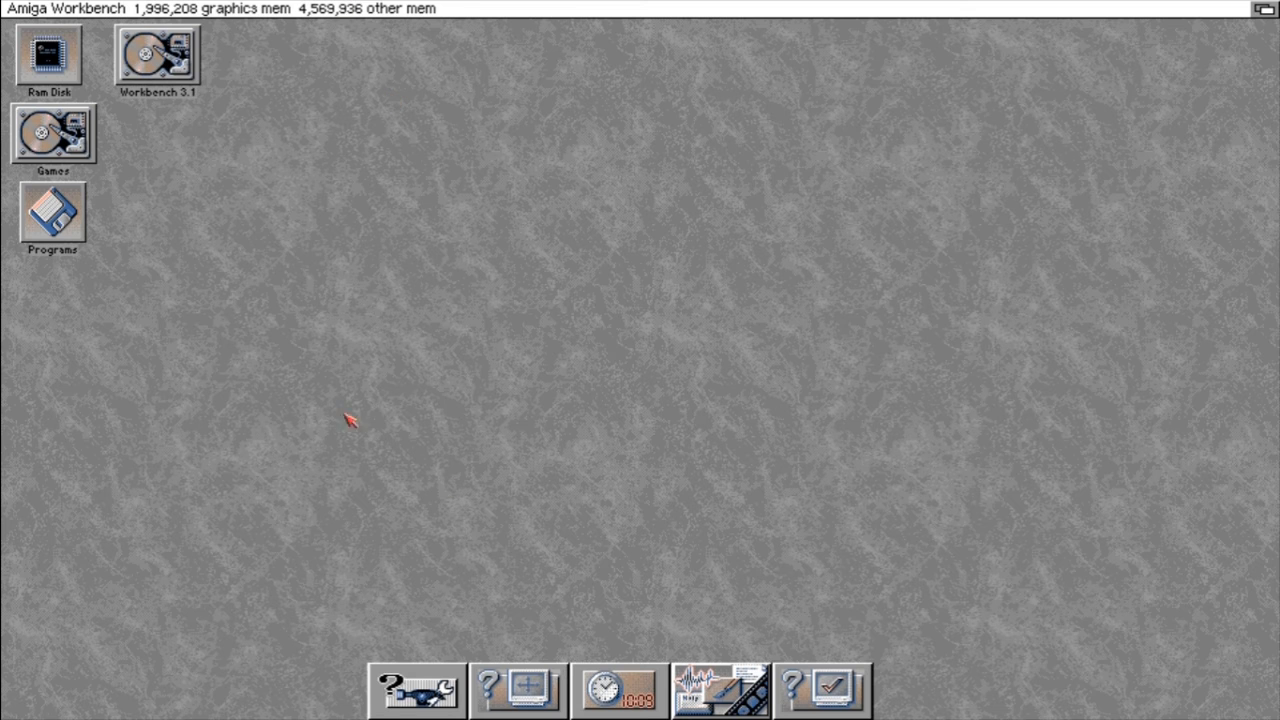
- Switch to Google Chrome and search Aminet for "jpeg datatype"
{"action": "key", "text": "alt+Tab"}
{"action": "key", "text": "alt+Tab"}
{"action": "key", "text": "alt+Tab"}
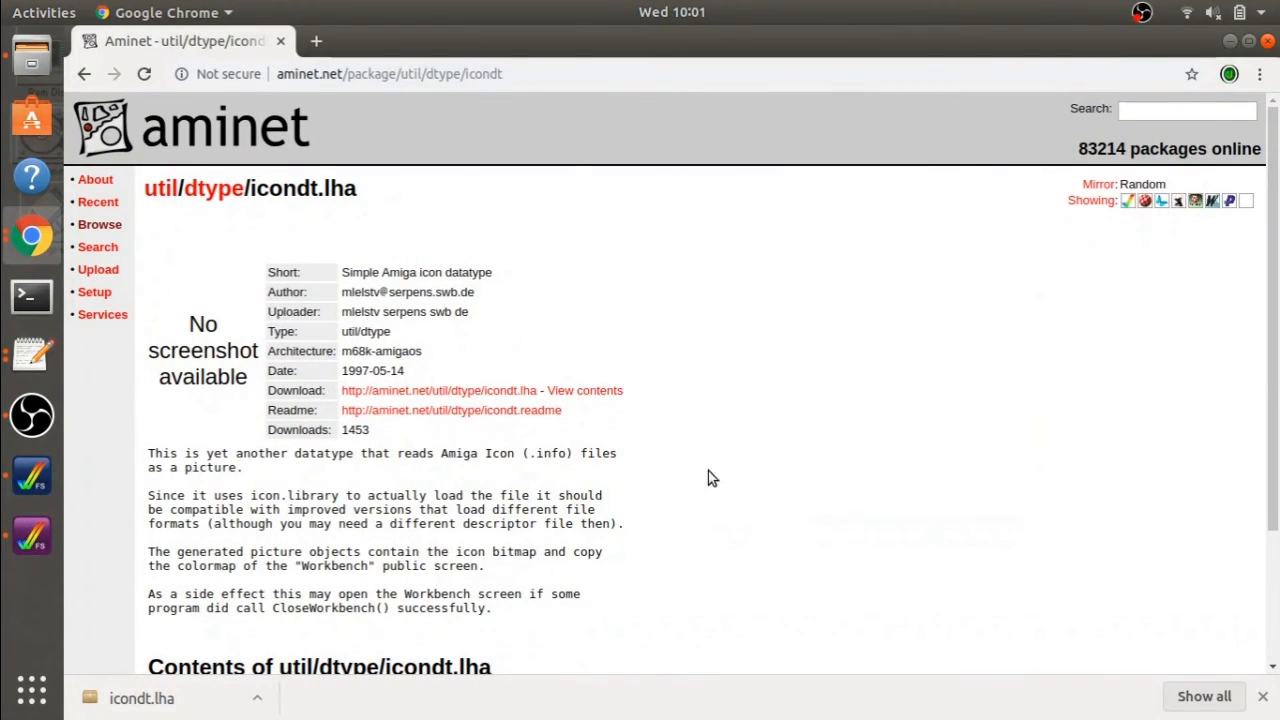
{"action": "left_click", "coordinate": [1133, 115]}
{"action": "type", "text": "jpeg"}
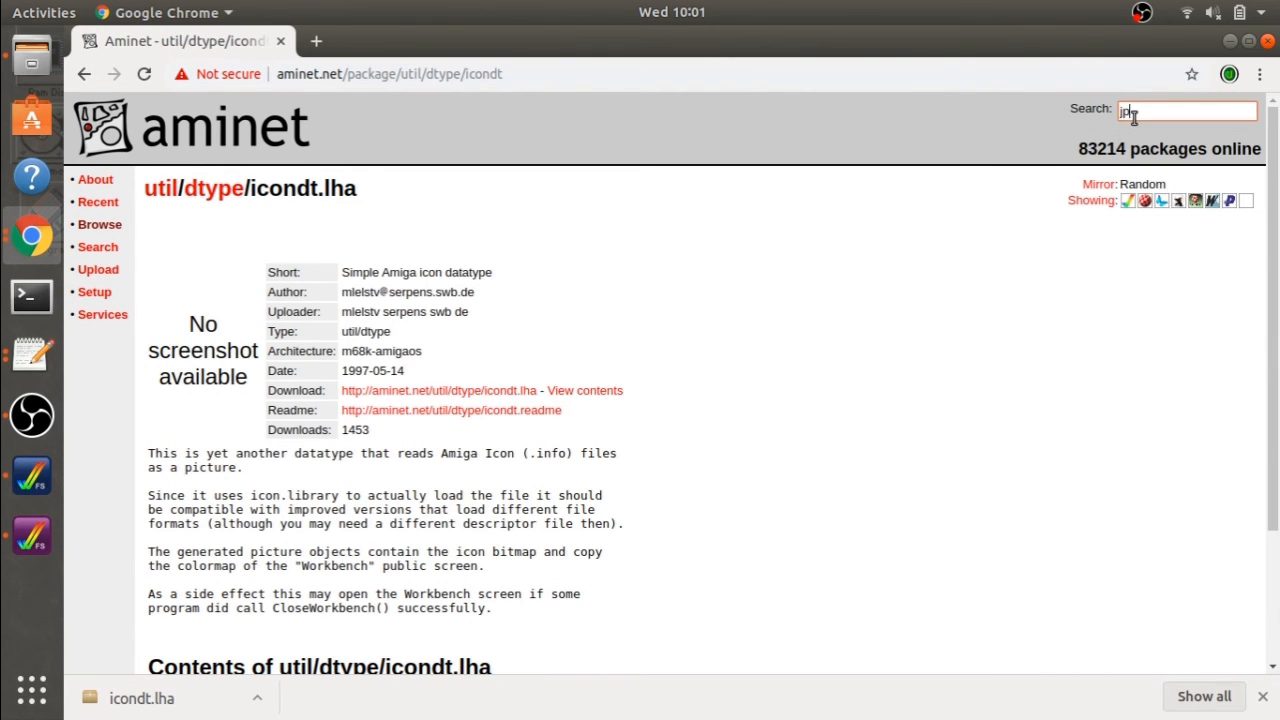
{"action": "type", "text": " datatype"}
{"action": "key", "text": "Return"}
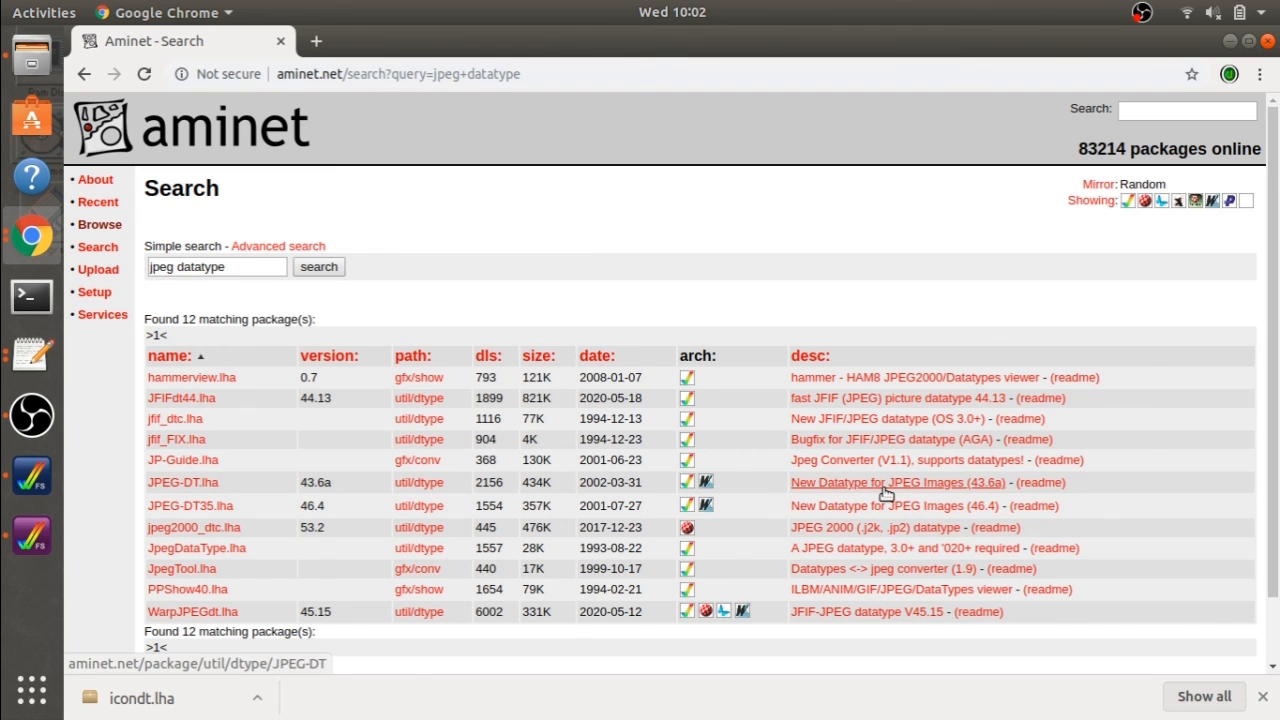
- Read the readme of the JPEG-DT.lha package for its requirements and notes, and return to the search results
{"action": "left_click", "coordinate": [1040, 484]}
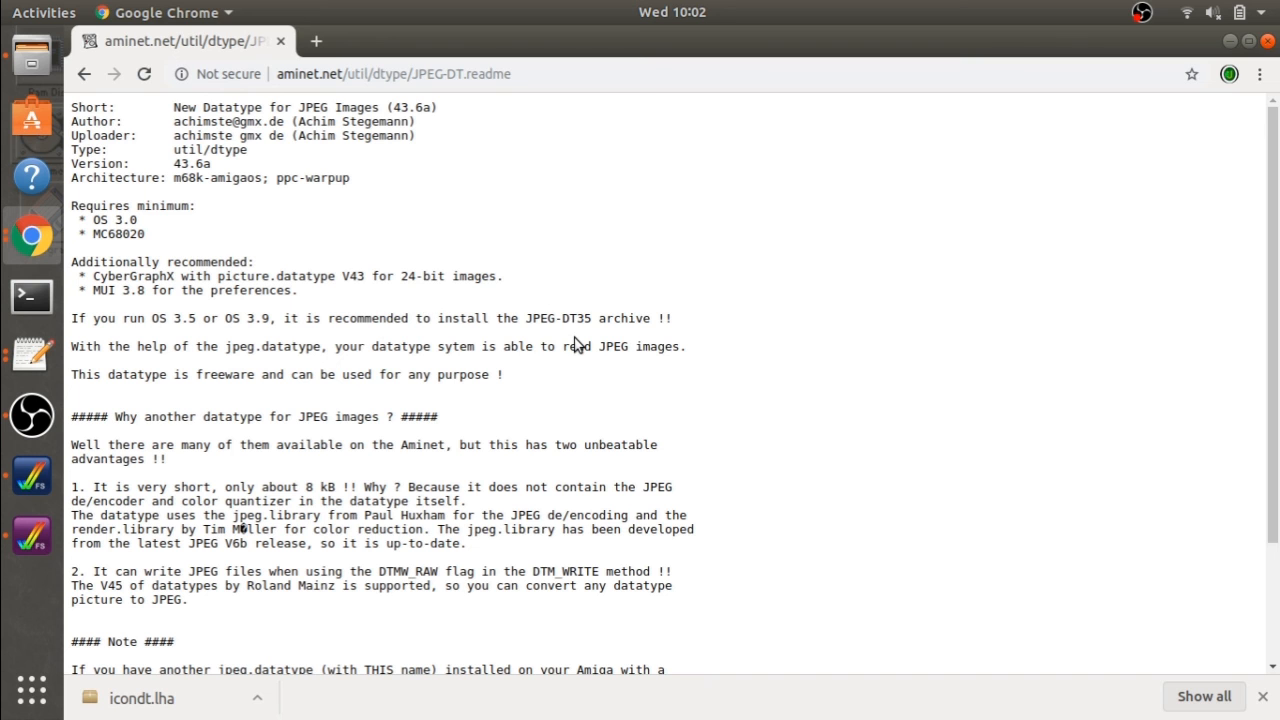
{"action": "scroll", "coordinate": [344, 478], "scroll_direction": "down", "scroll_amount": 3}
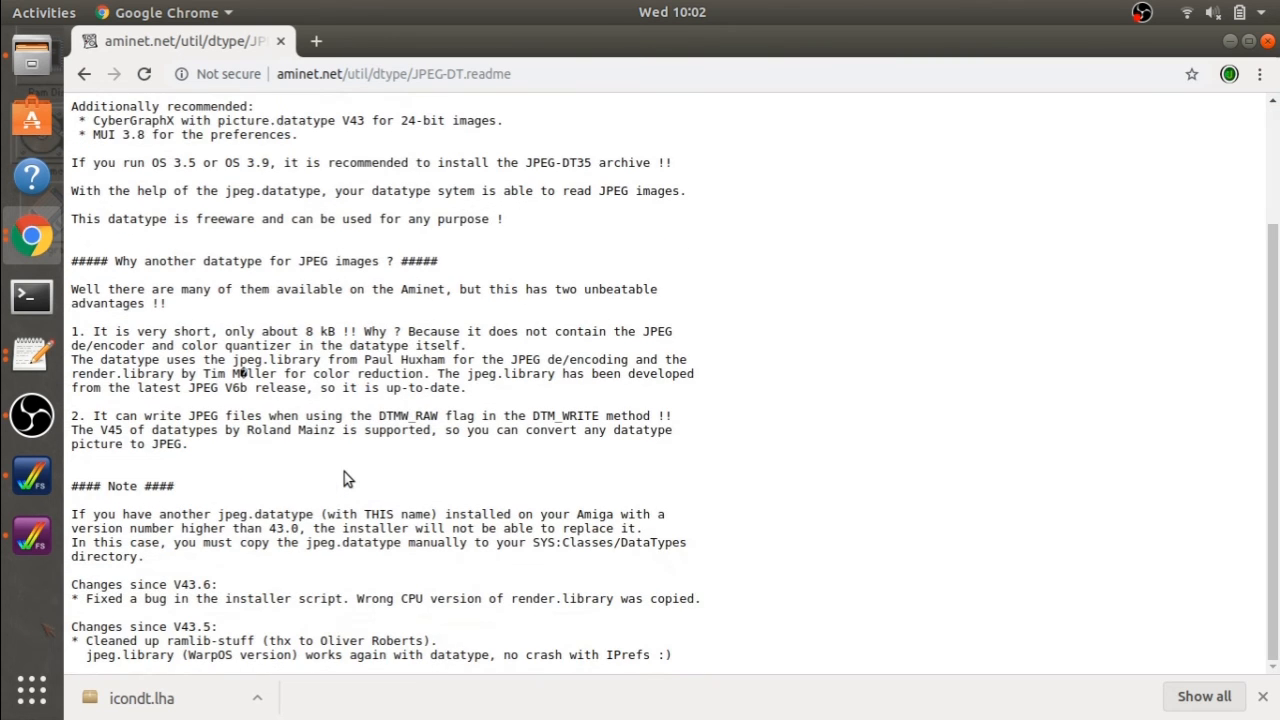
{"action": "scroll", "coordinate": [344, 479], "scroll_direction": "up", "scroll_amount": 3}
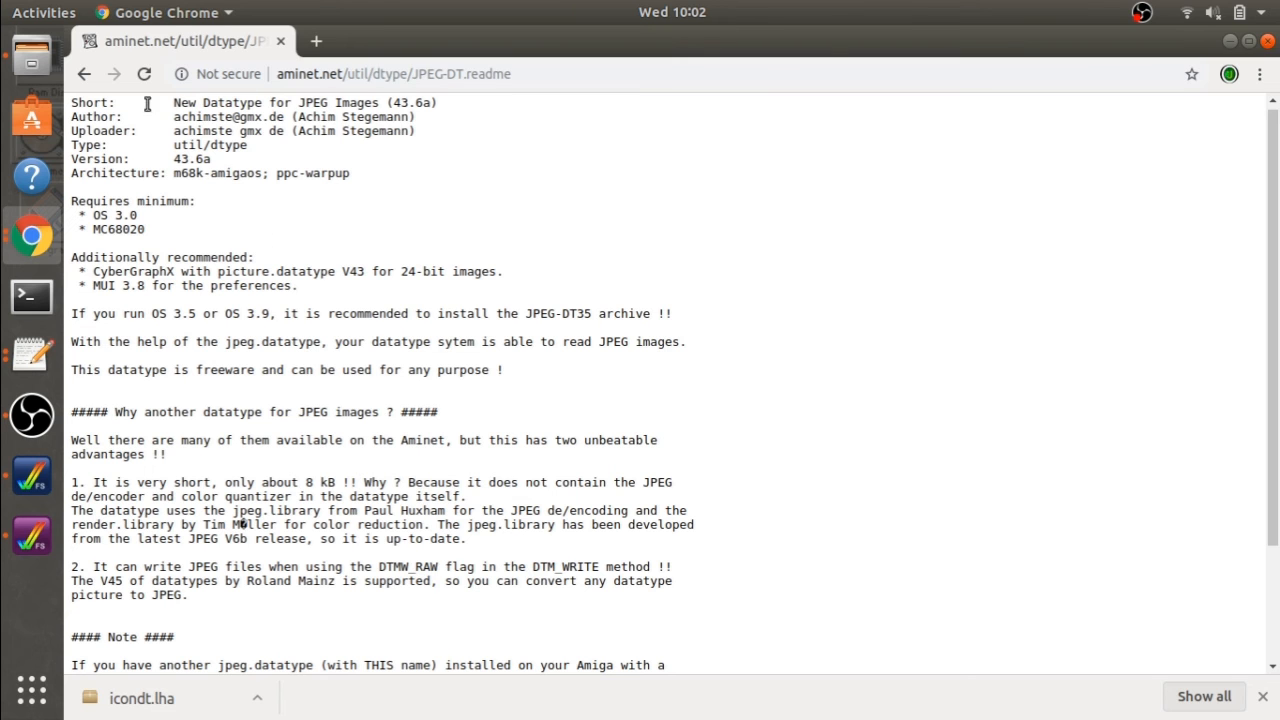
{"action": "left_click", "coordinate": [89, 82]}
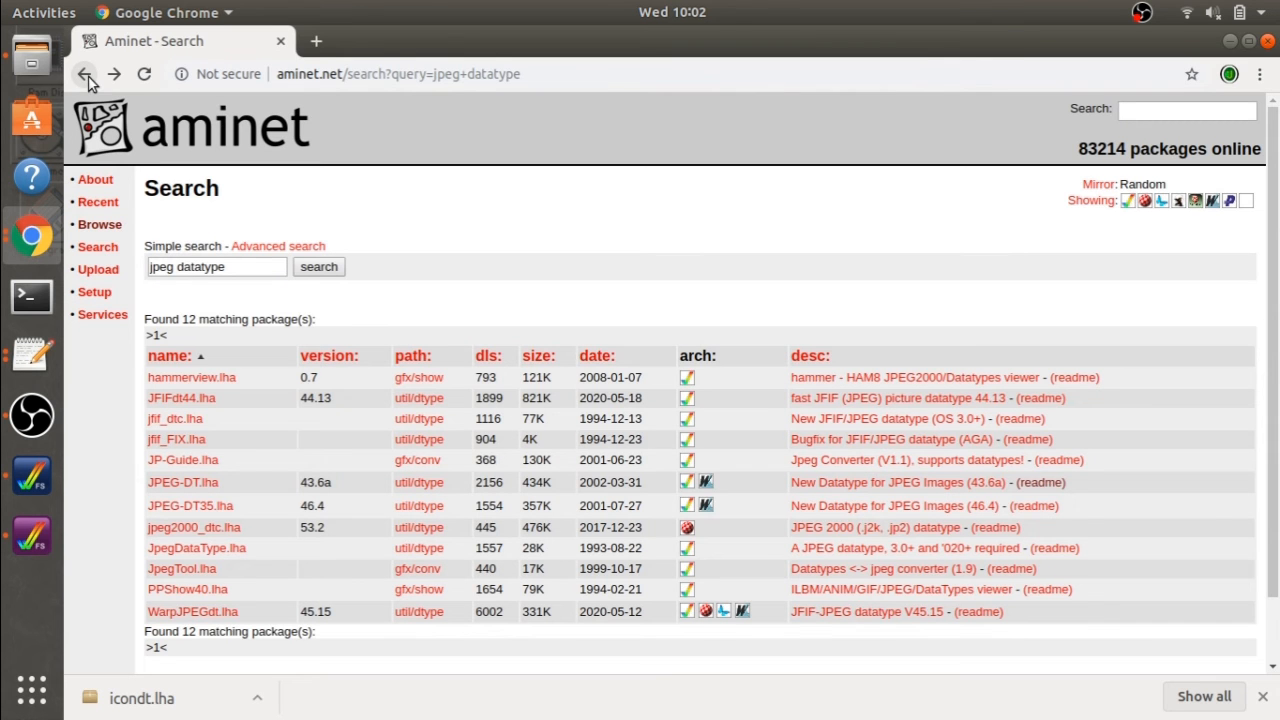
- Search Aminet for "gif datatype", read the readme of GIFdatatype-39.lha, and leave the readme
{"action": "left_click", "coordinate": [1125, 108]}
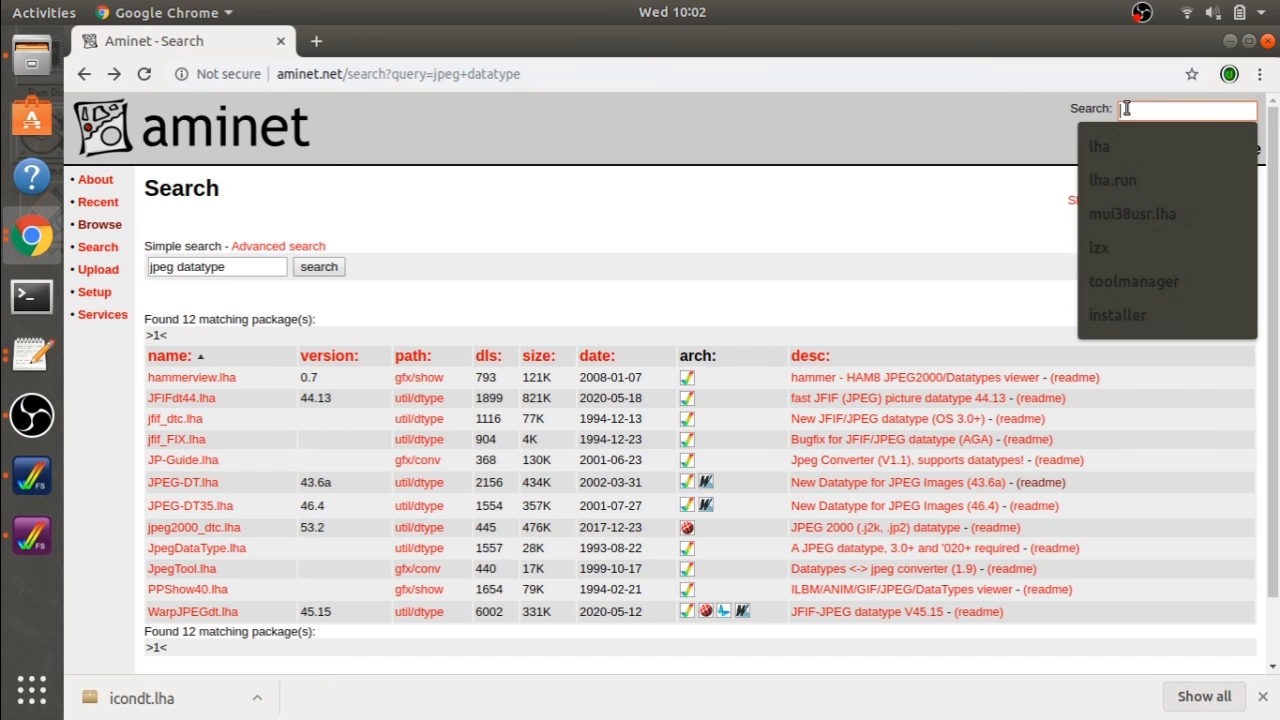
{"action": "type", "text": "g"}
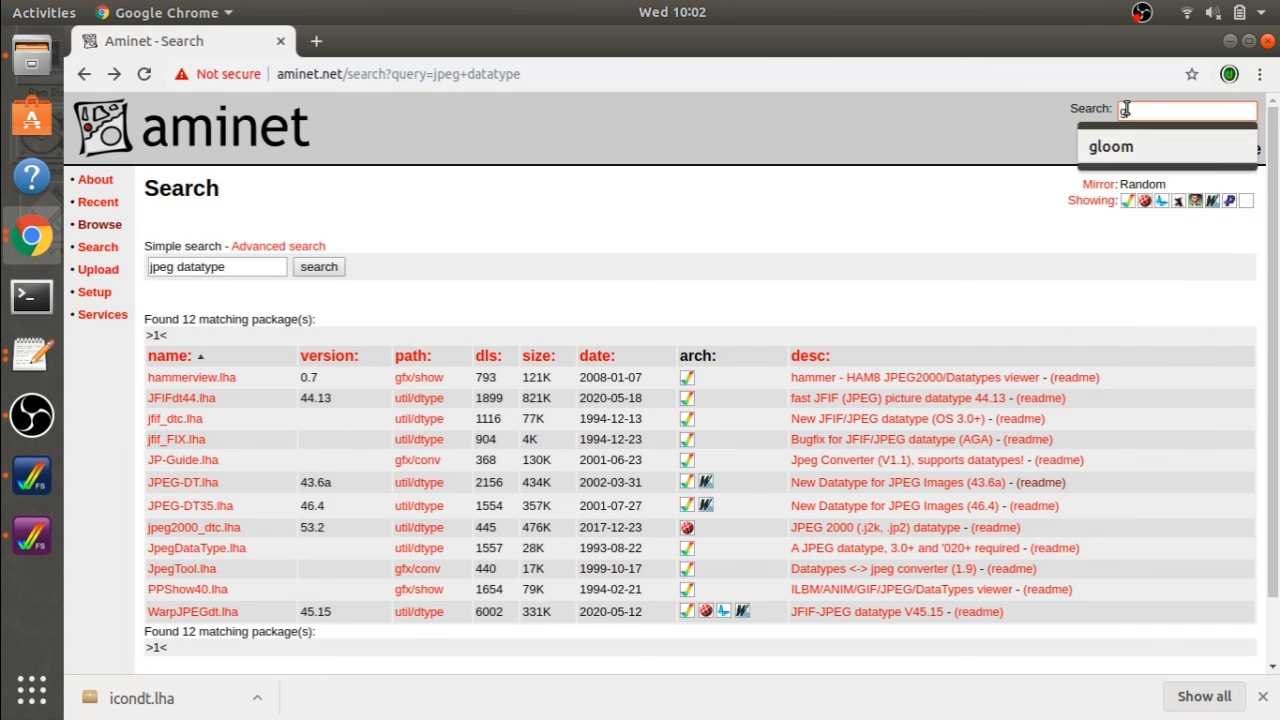
{"action": "type", "text": "if da"}
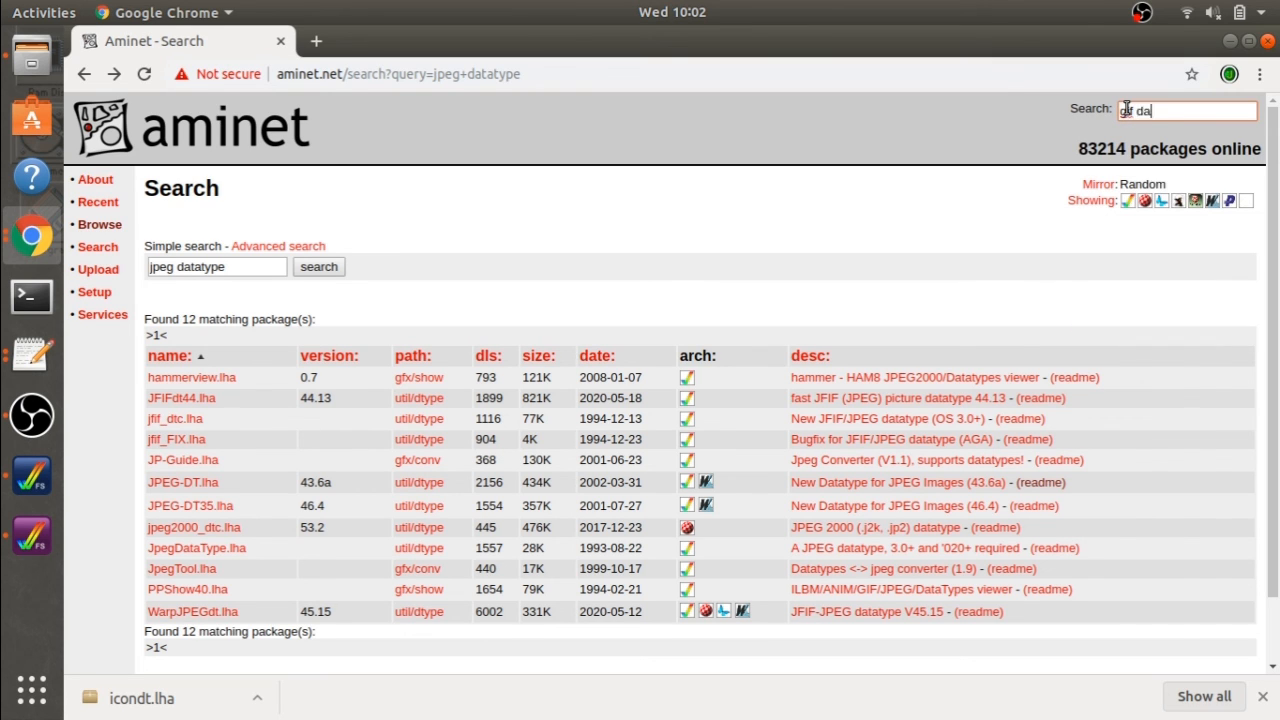
{"action": "type", "text": "tatype"}
{"action": "key", "text": "Return"}
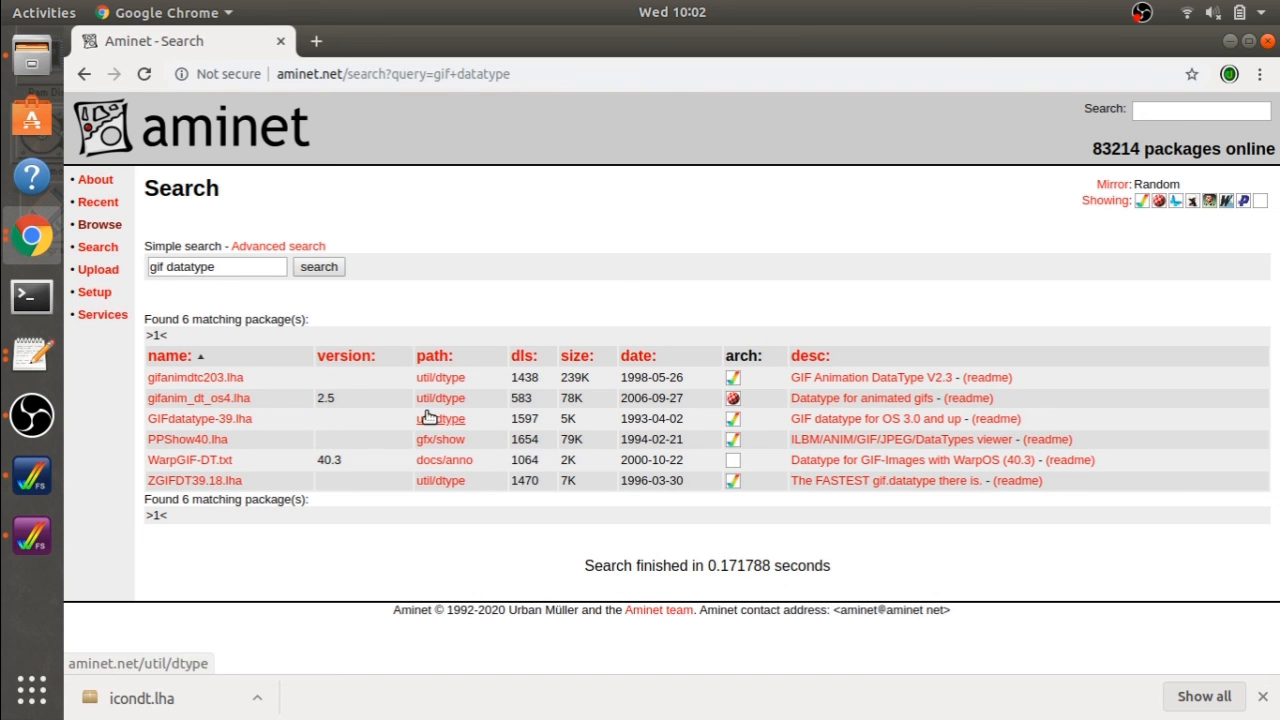
{"action": "left_click", "coordinate": [987, 422]}
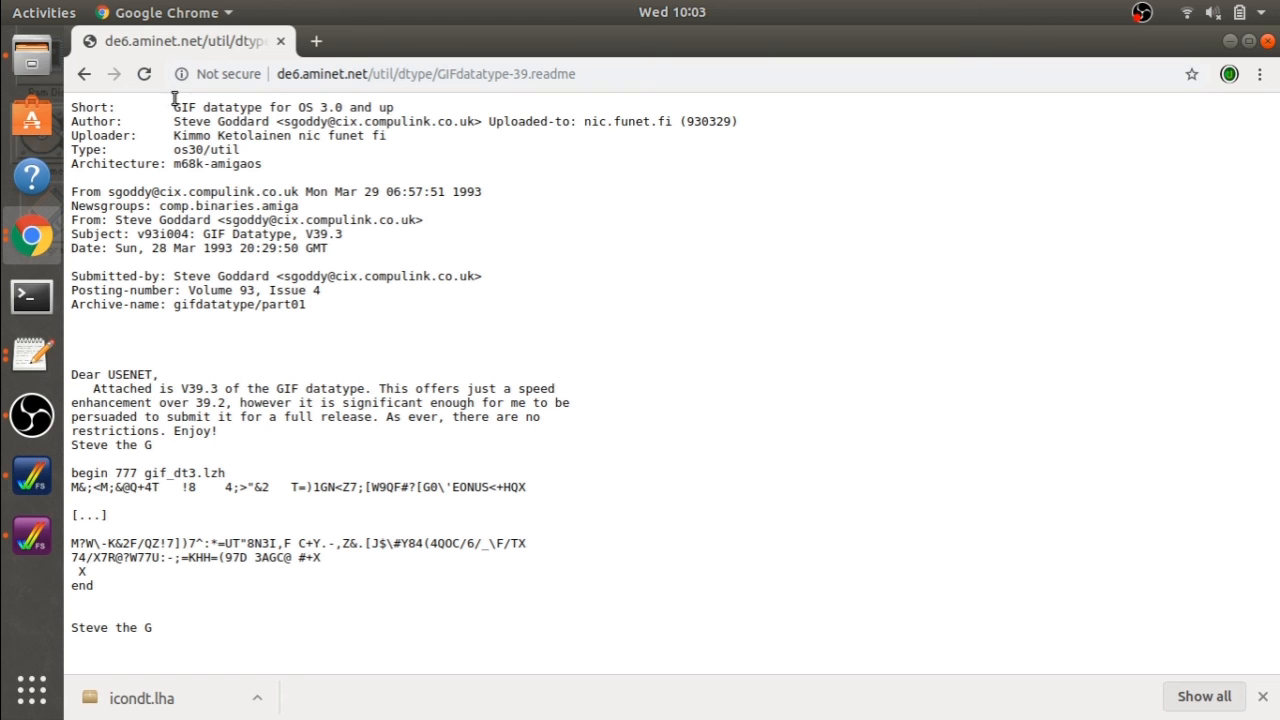
{"action": "left_click", "coordinate": [83, 75]}
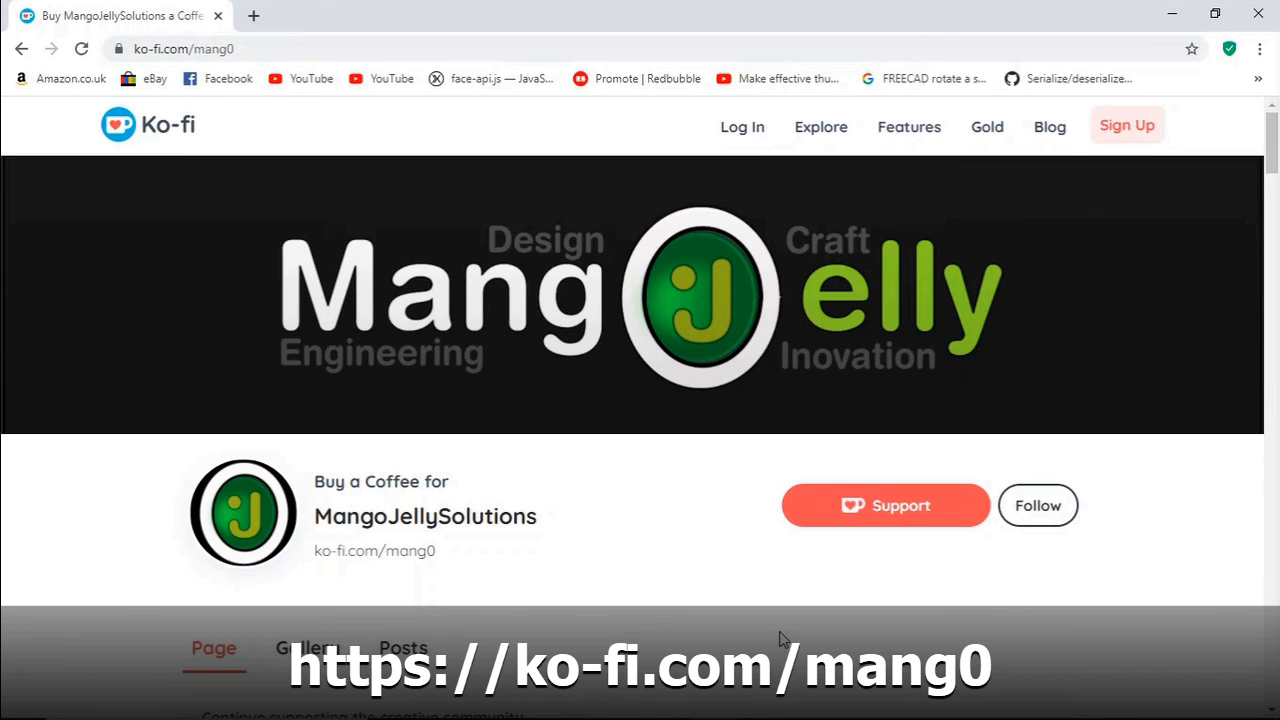
{"action": "scroll", "coordinate": [782, 638], "scroll_direction": "down", "scroll_amount": 4}
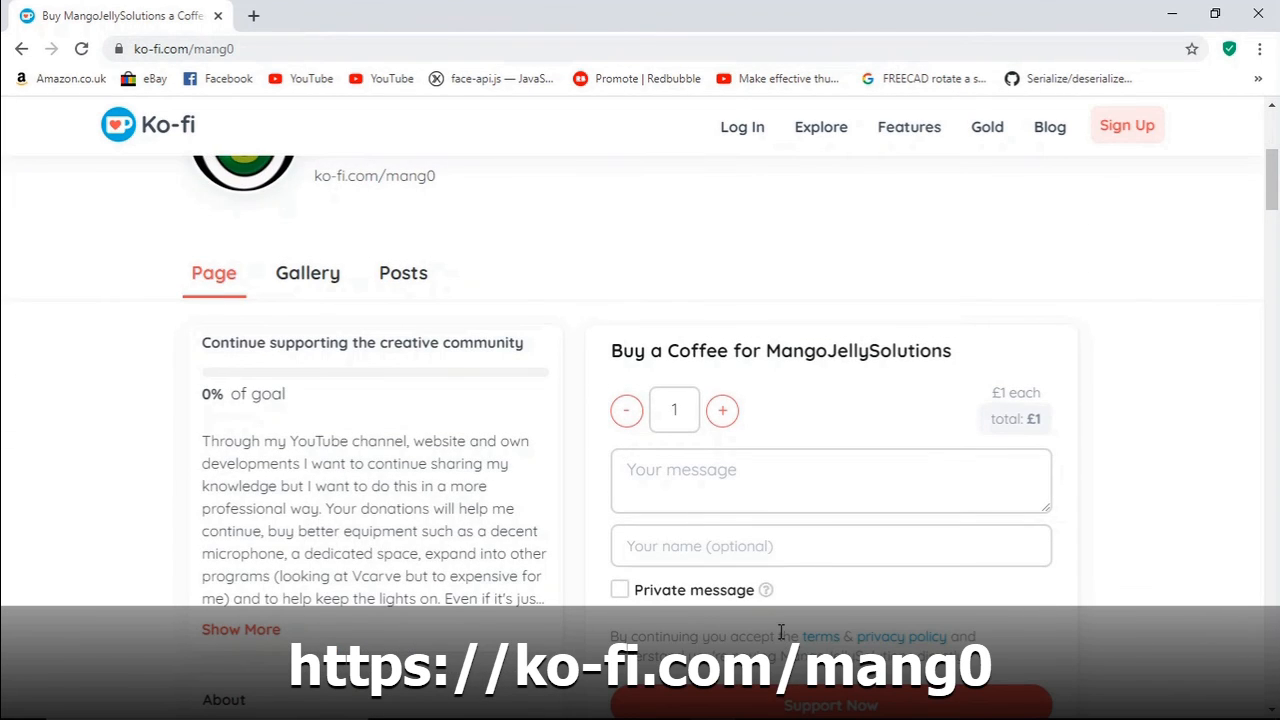
{"action": "scroll", "coordinate": [781, 631], "scroll_direction": "up", "scroll_amount": 2}
{"action": "scroll", "coordinate": [781, 631], "scroll_direction": "up", "scroll_amount": 2}
{"action": "scroll", "coordinate": [782, 638], "scroll_direction": "down", "scroll_amount": 4}
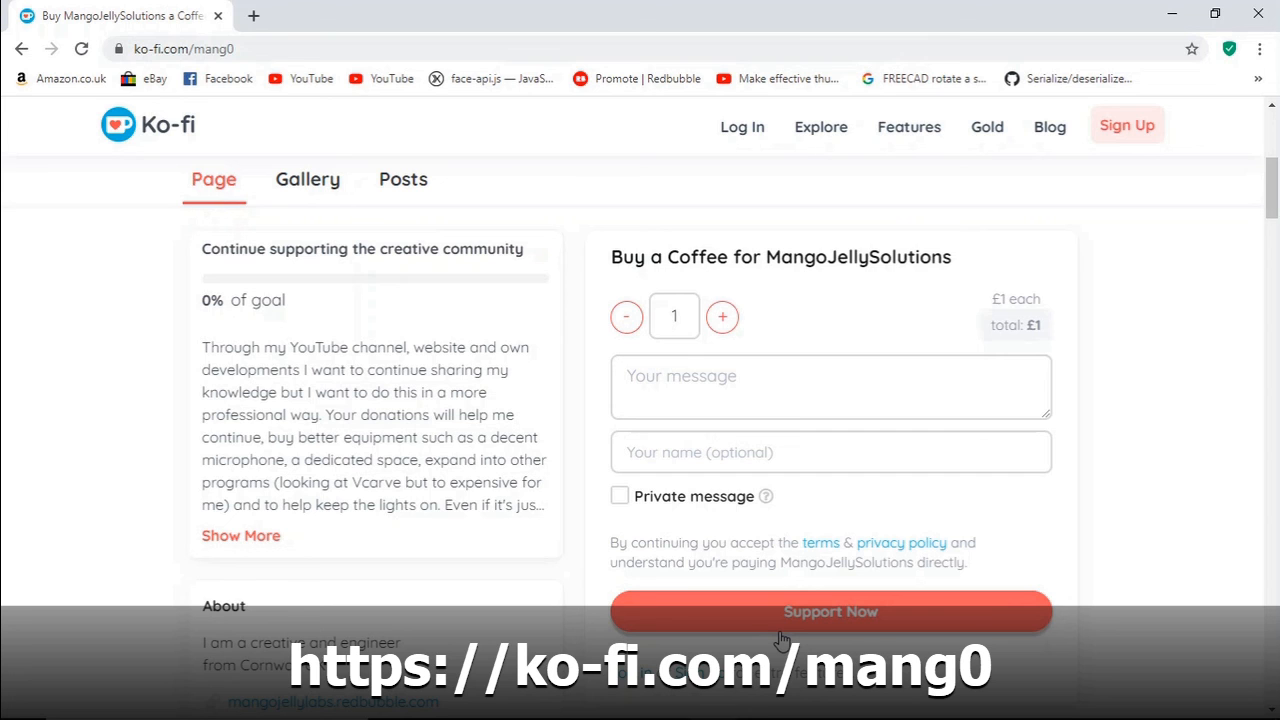
{"action": "scroll", "coordinate": [782, 638], "scroll_direction": "up", "scroll_amount": 4}
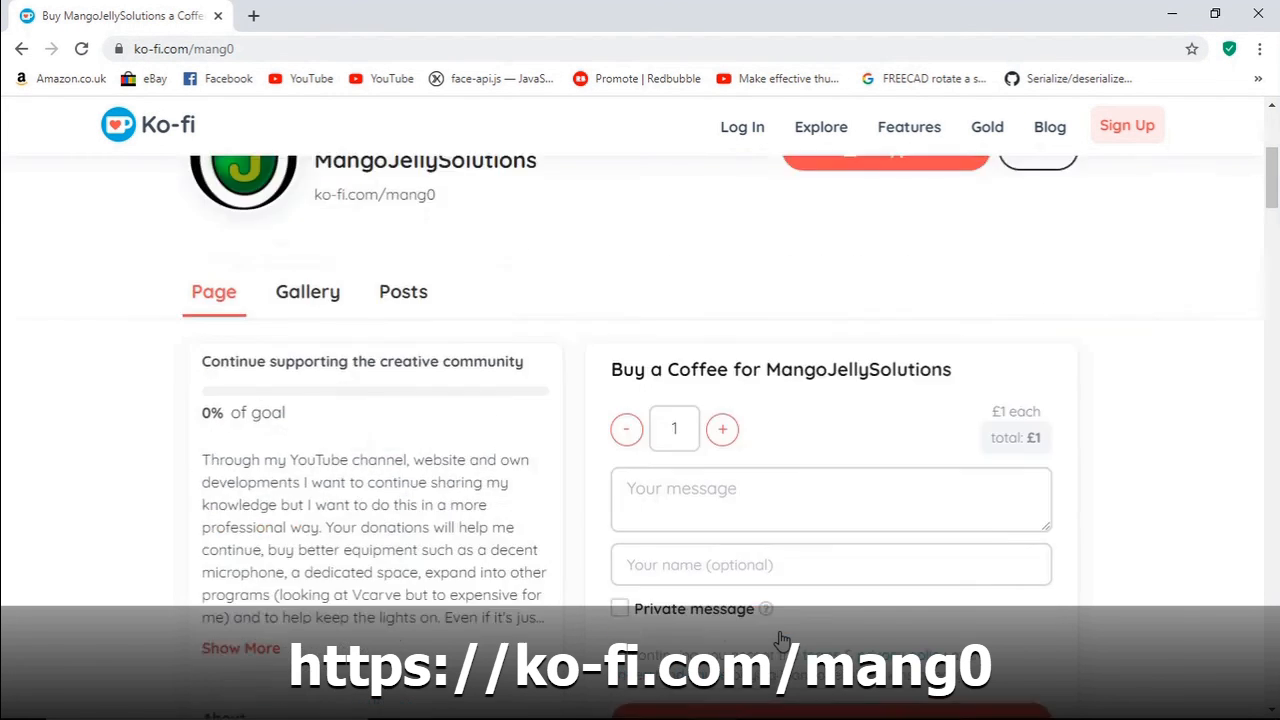